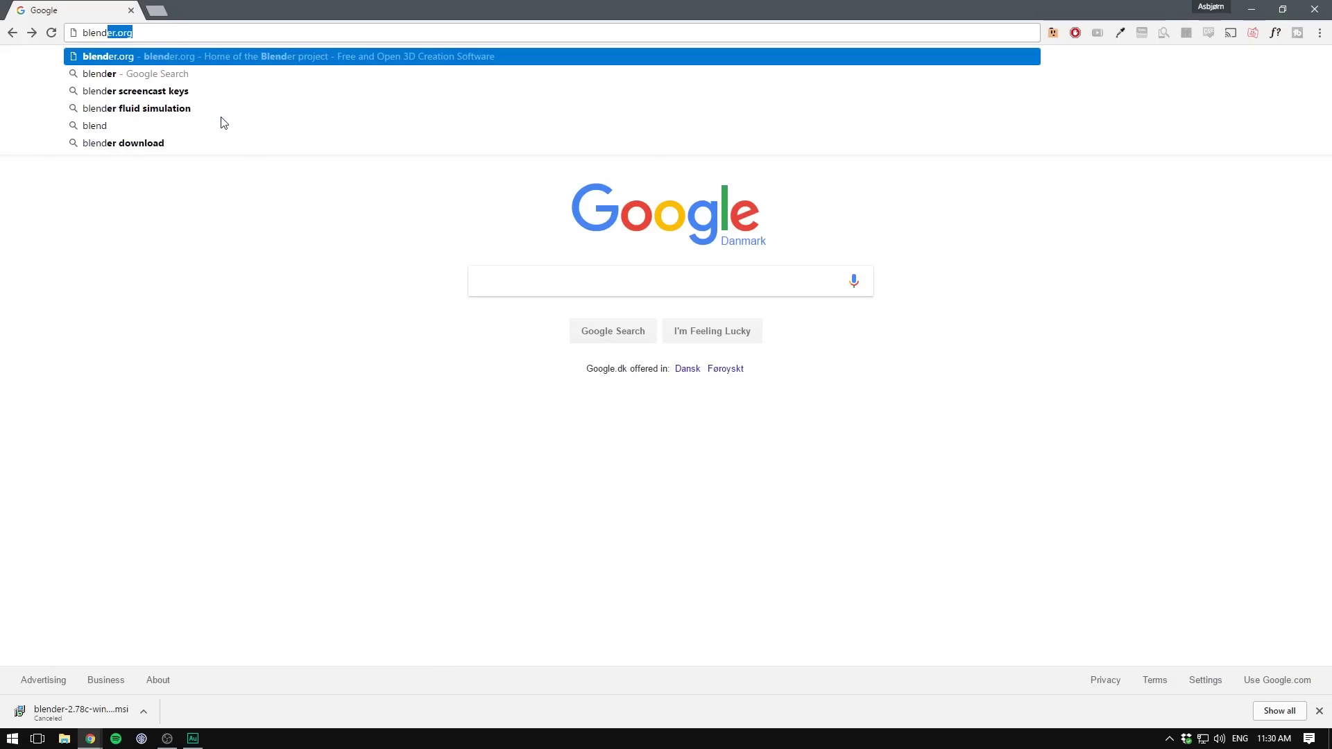
Download the Blender 2.78c Windows 64-bit installer (.msi) from blender.org's DK mirror
key("Return")
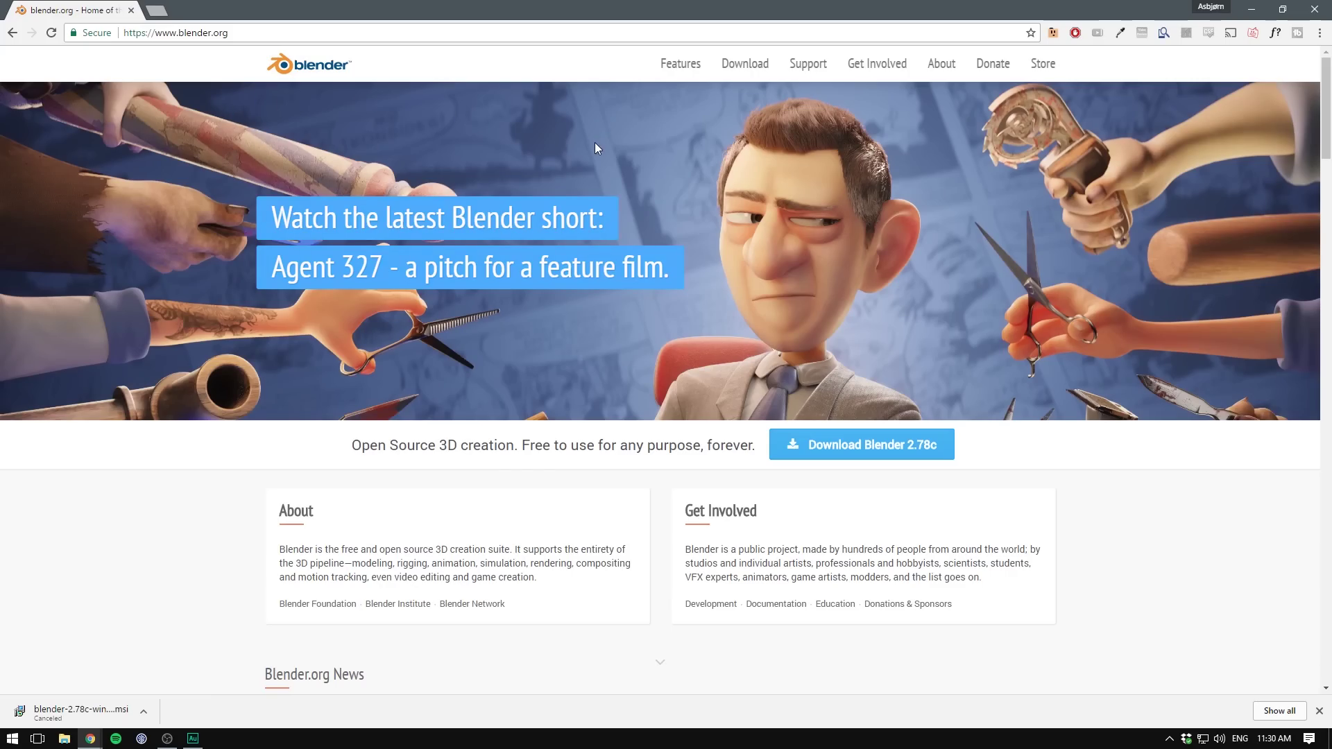
left_click(742, 66)
scroll(952, 256, "down", 5)
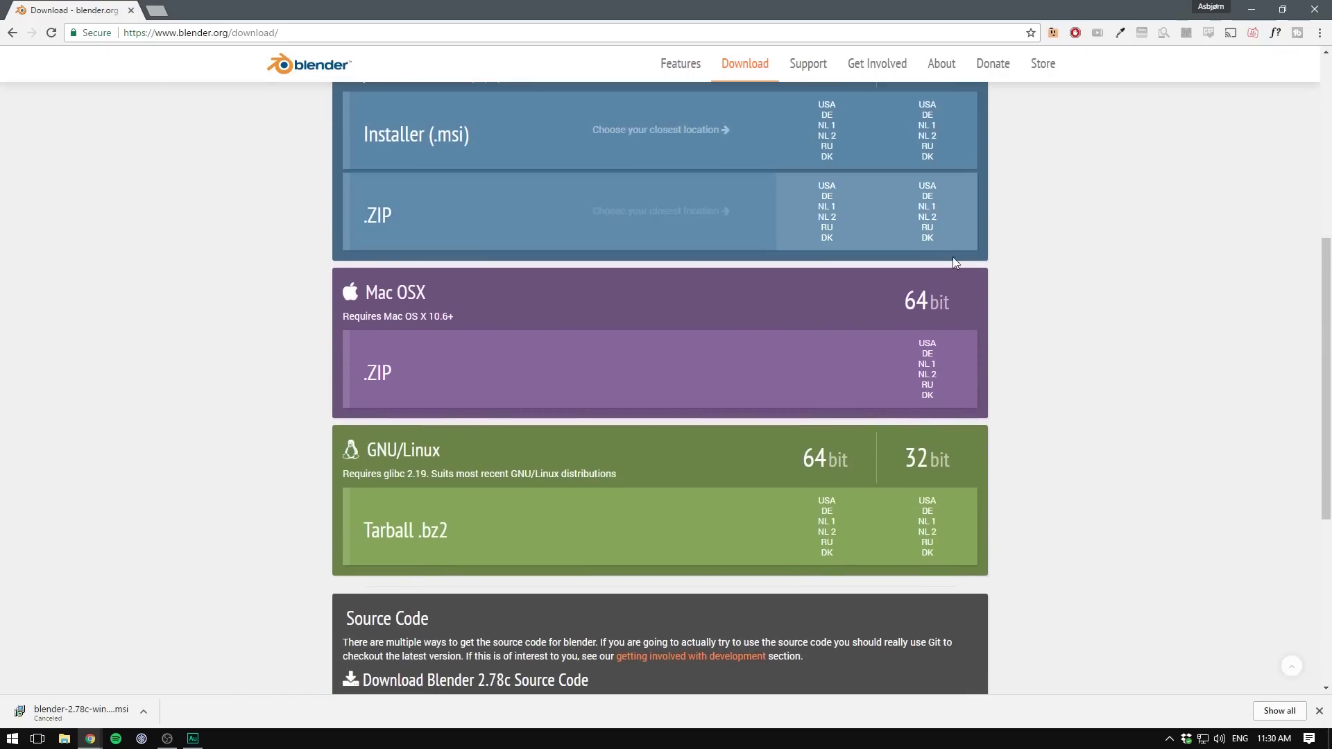
scroll(971, 284, "up", 2)
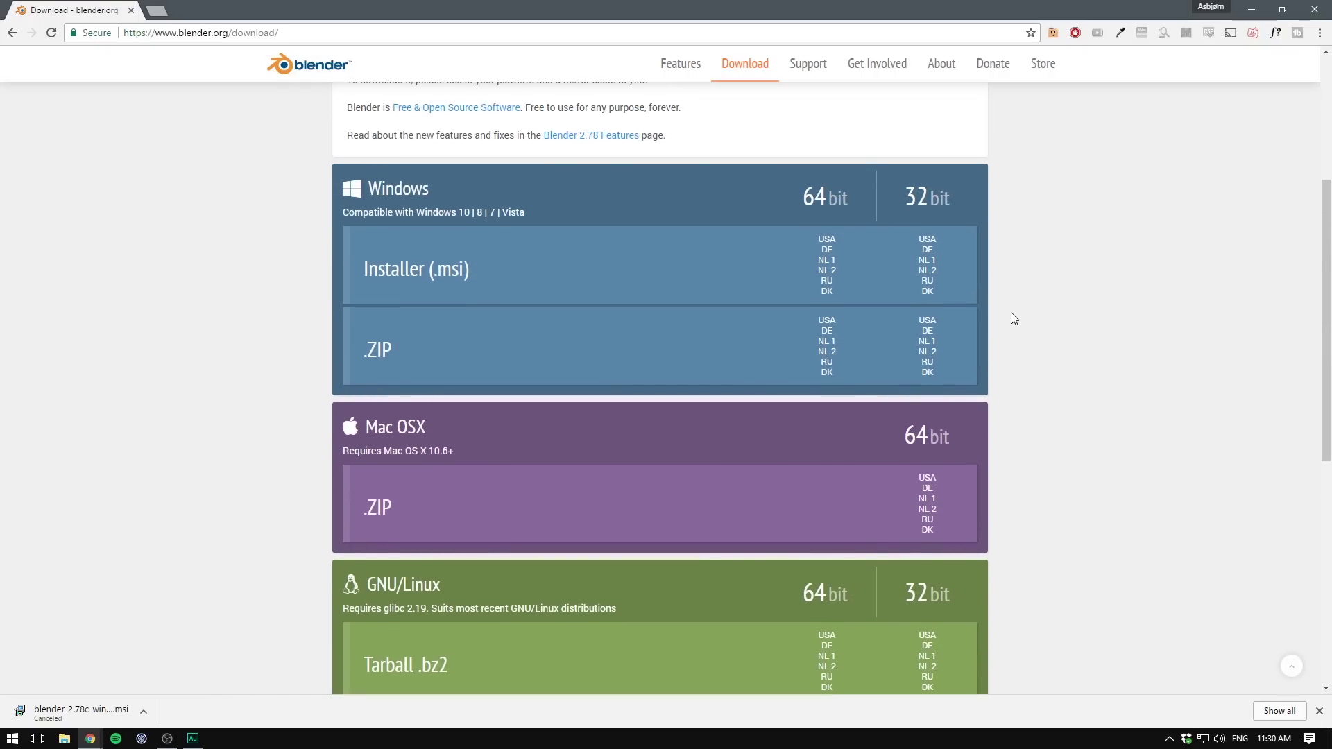
left_click(827, 297)
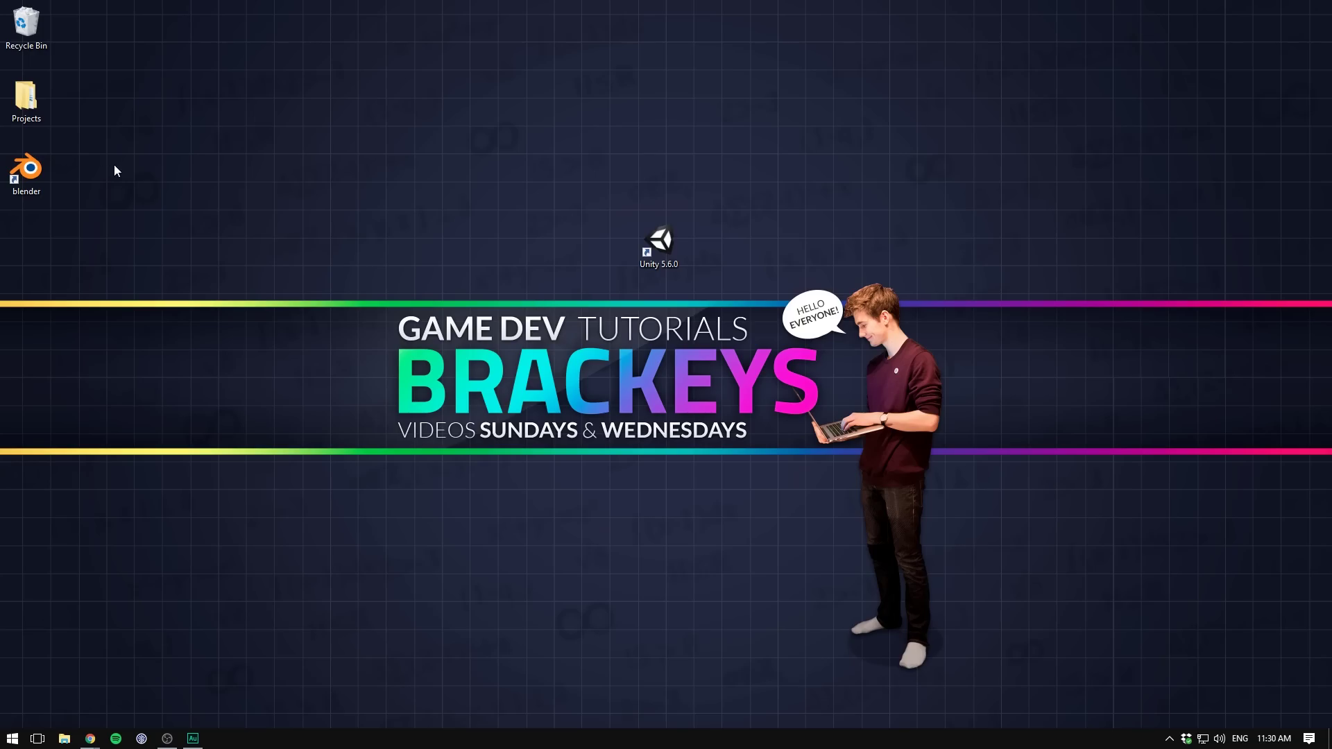
Launch Blender 2.78 from the desktop, dismiss the splash and orbit around the default cube
double_click(23, 174)
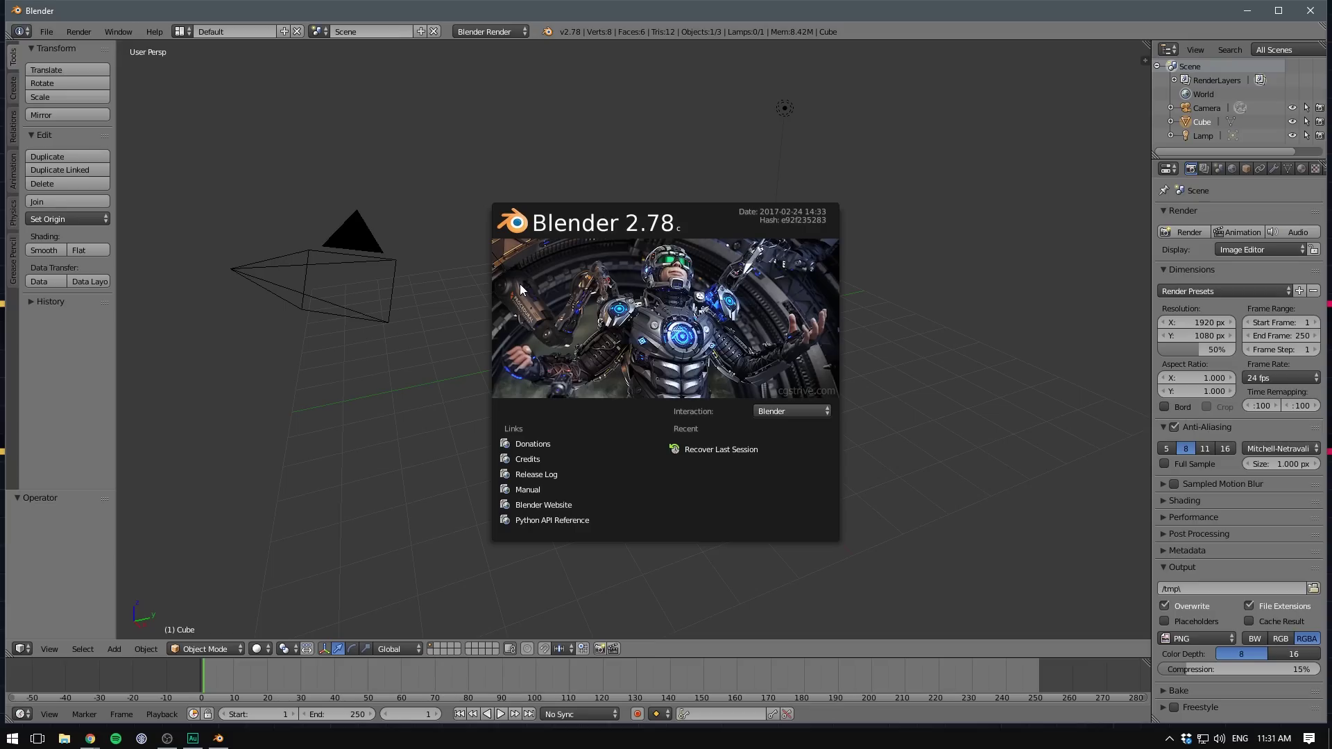
left_click(77, 397)
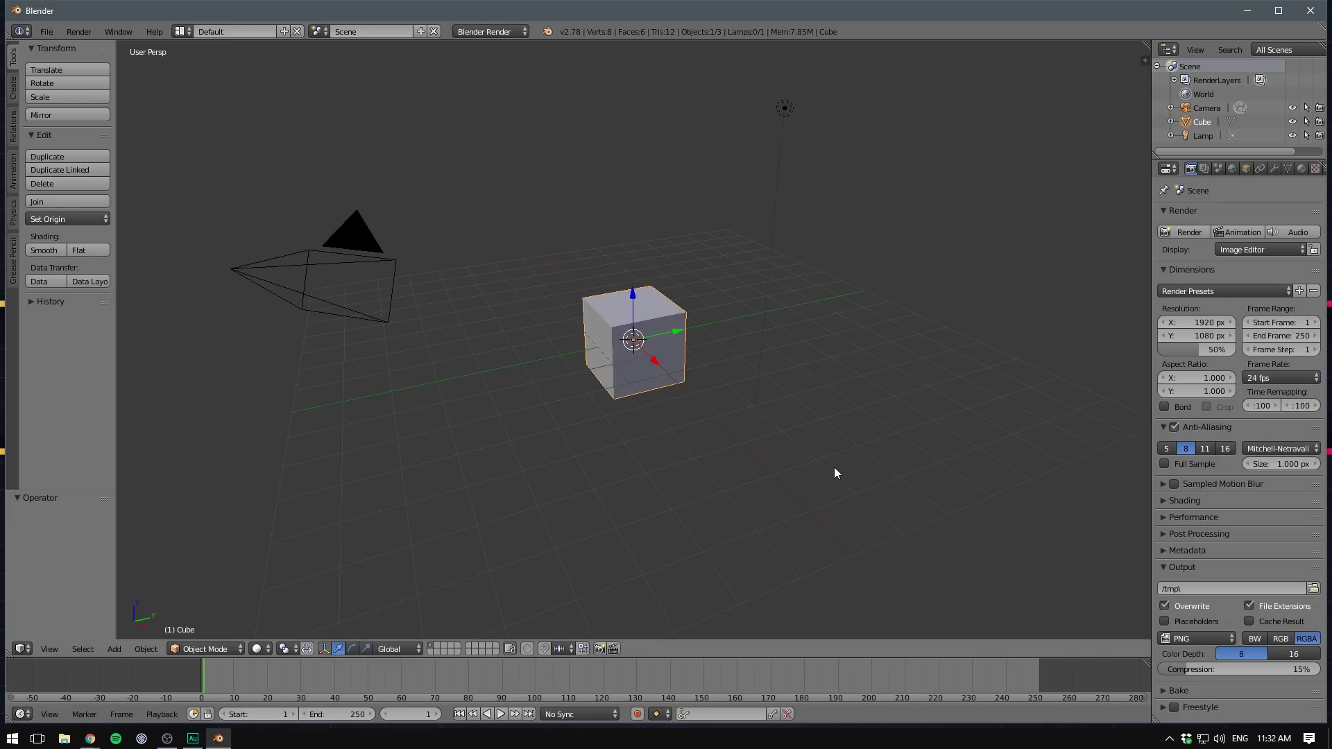
middle_click_drag(869, 308, 474, 297)
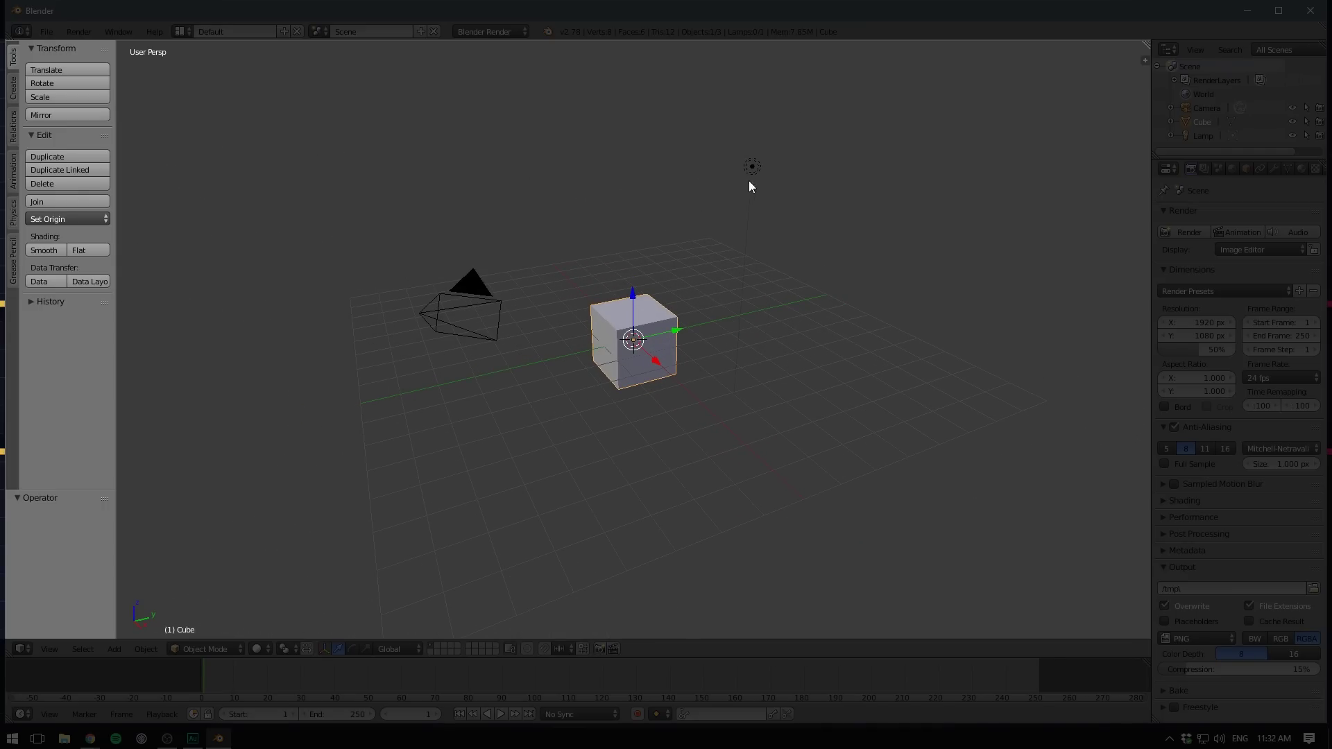
middle_click_drag(749, 185, 568, 193)
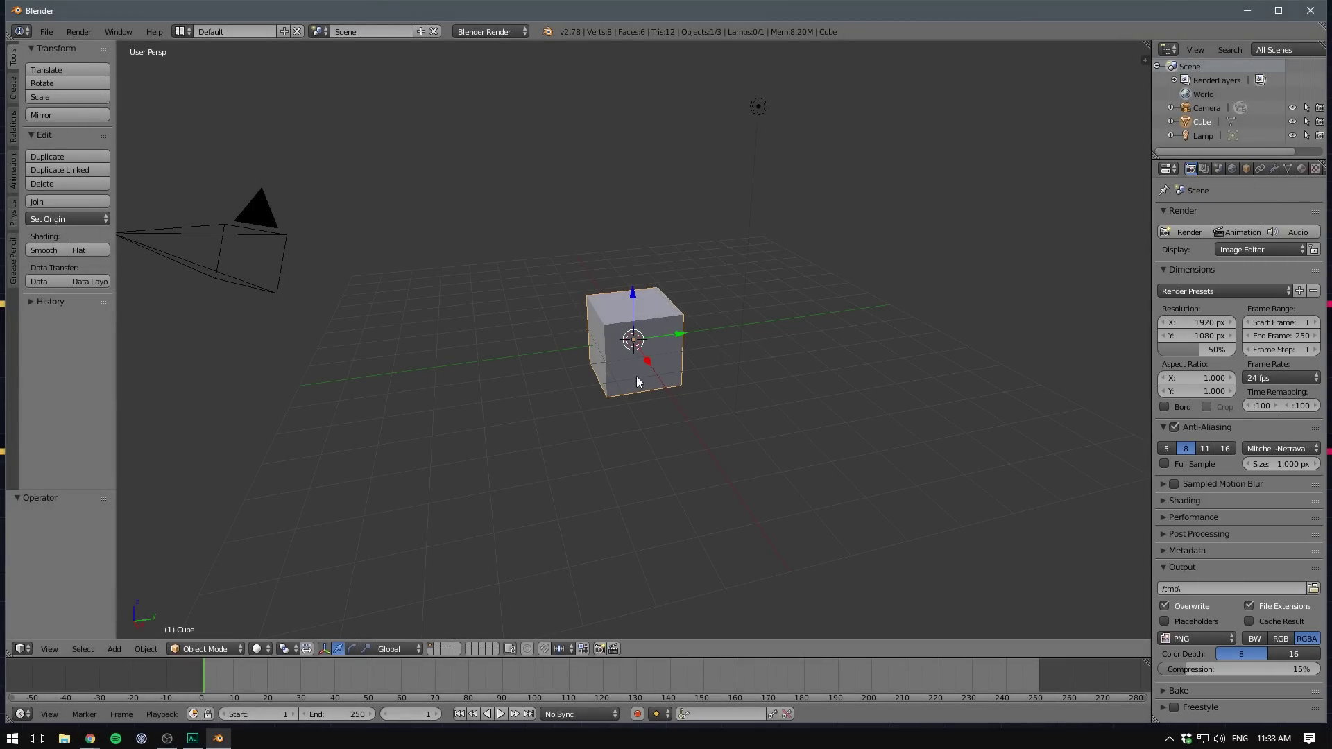
Set the cube's diffuse material colour to light green, then select the camera
left_click(1301, 170)
left_click(1197, 430)
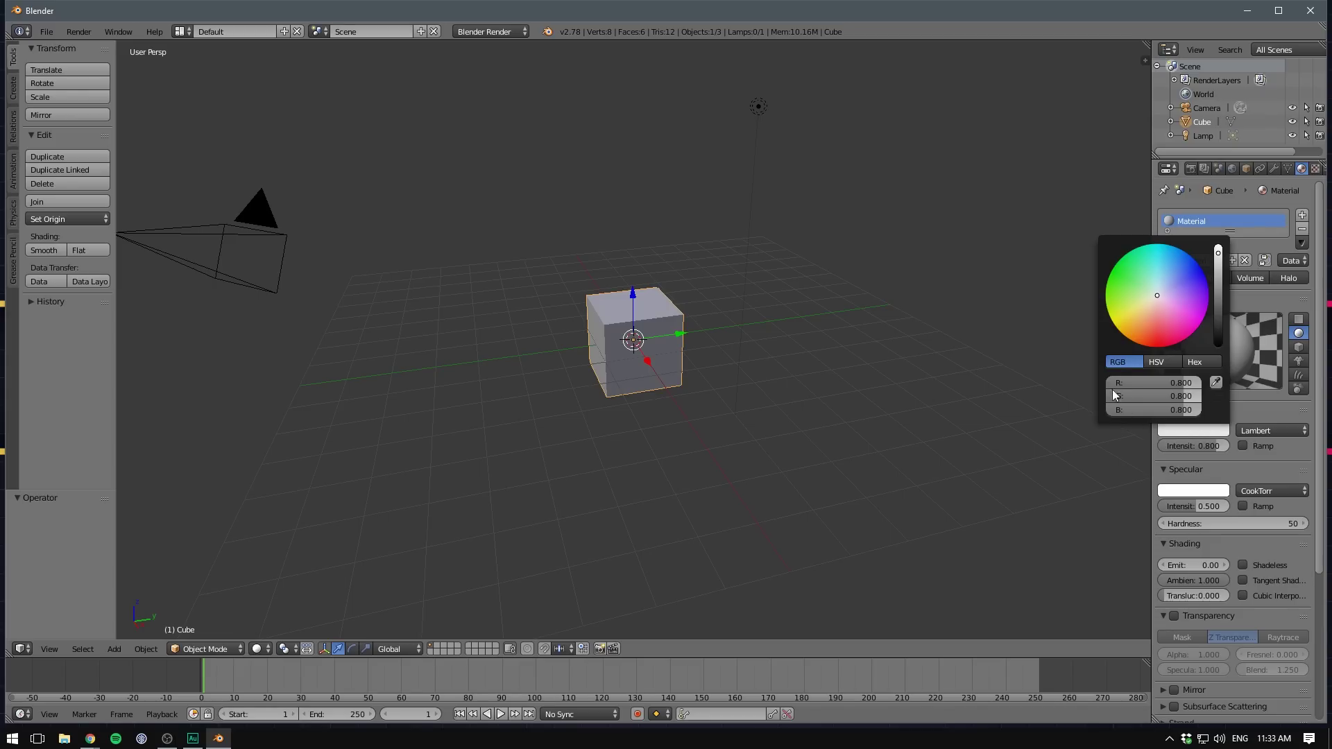
left_click(1130, 292)
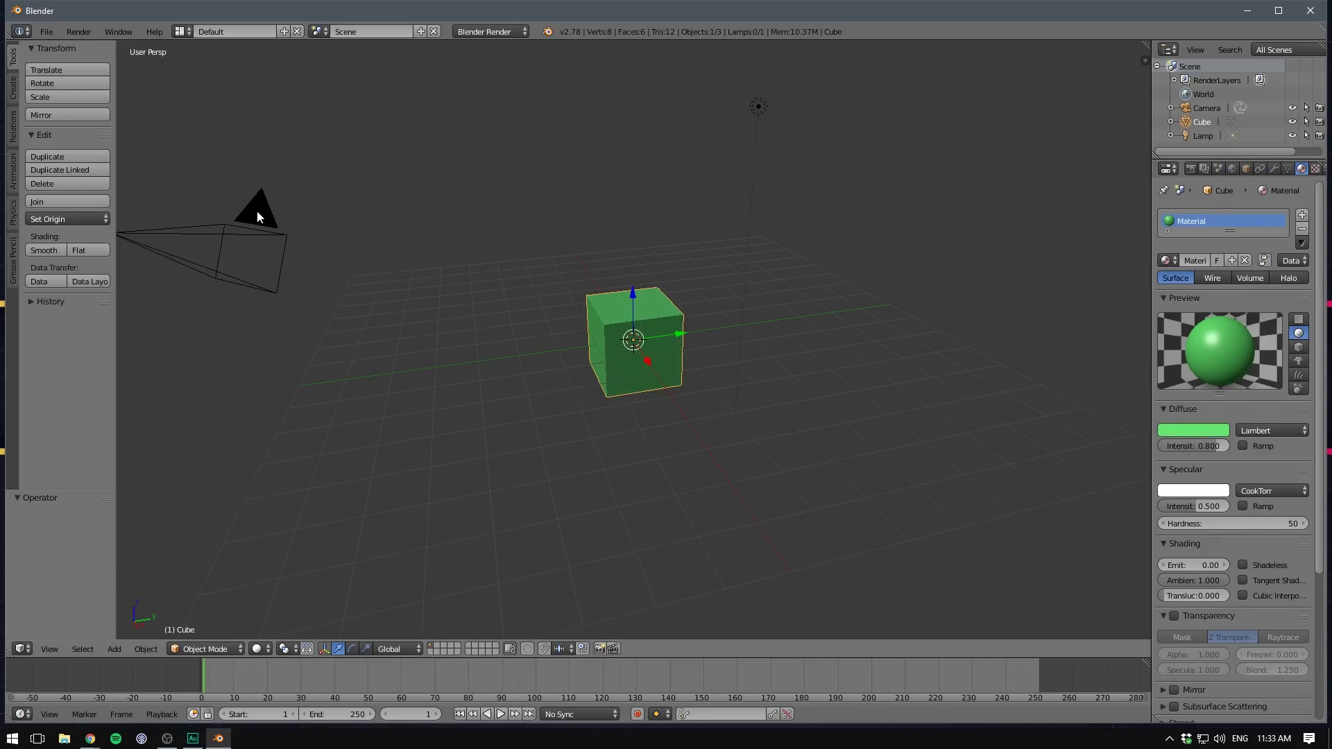
right_click(256, 210)
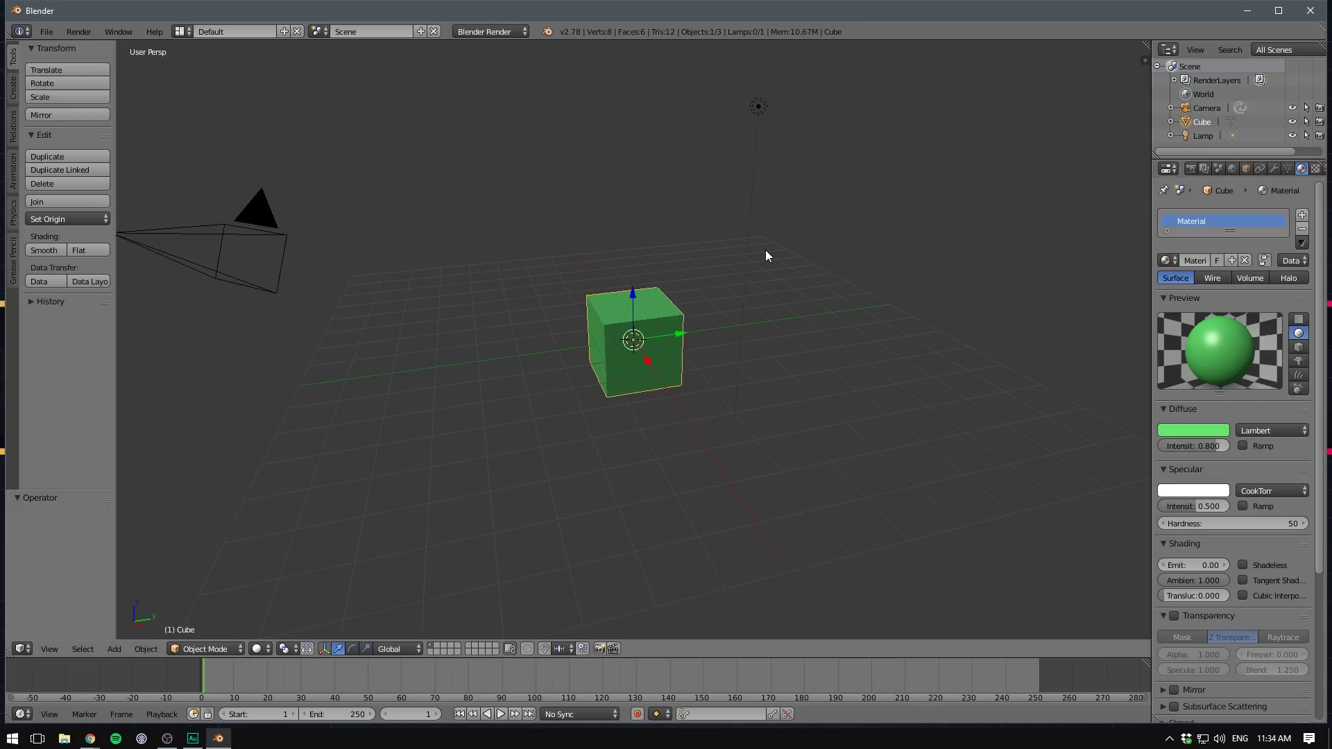
key("ctrl+z")
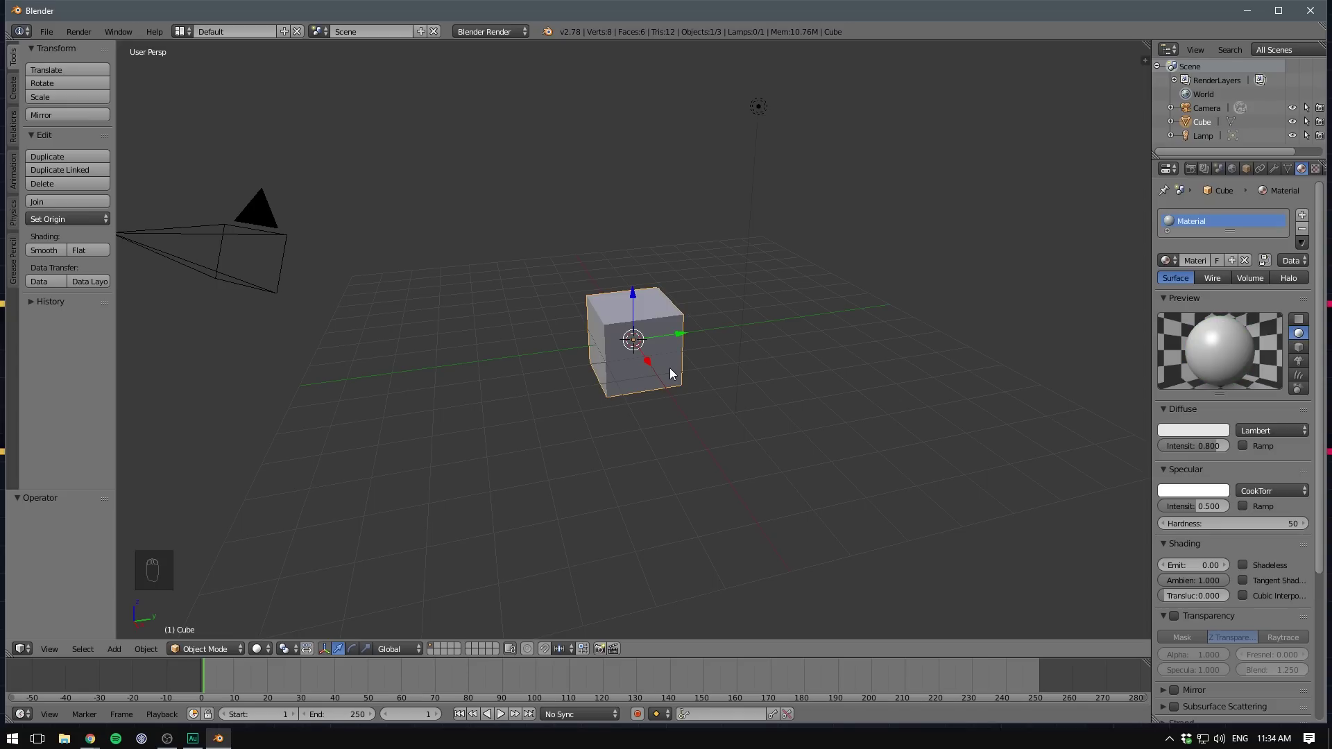
left_click(255, 209)
right_click(265, 215)
key("ctrl+z")
left_click(390, 179)
left_click(630, 218)
left_click(875, 167)
left_click(857, 428)
left_click(654, 152)
left_click(879, 133)
left_click(914, 196)
left_click(911, 121)
left_click(1079, 67)
key("shift+c")
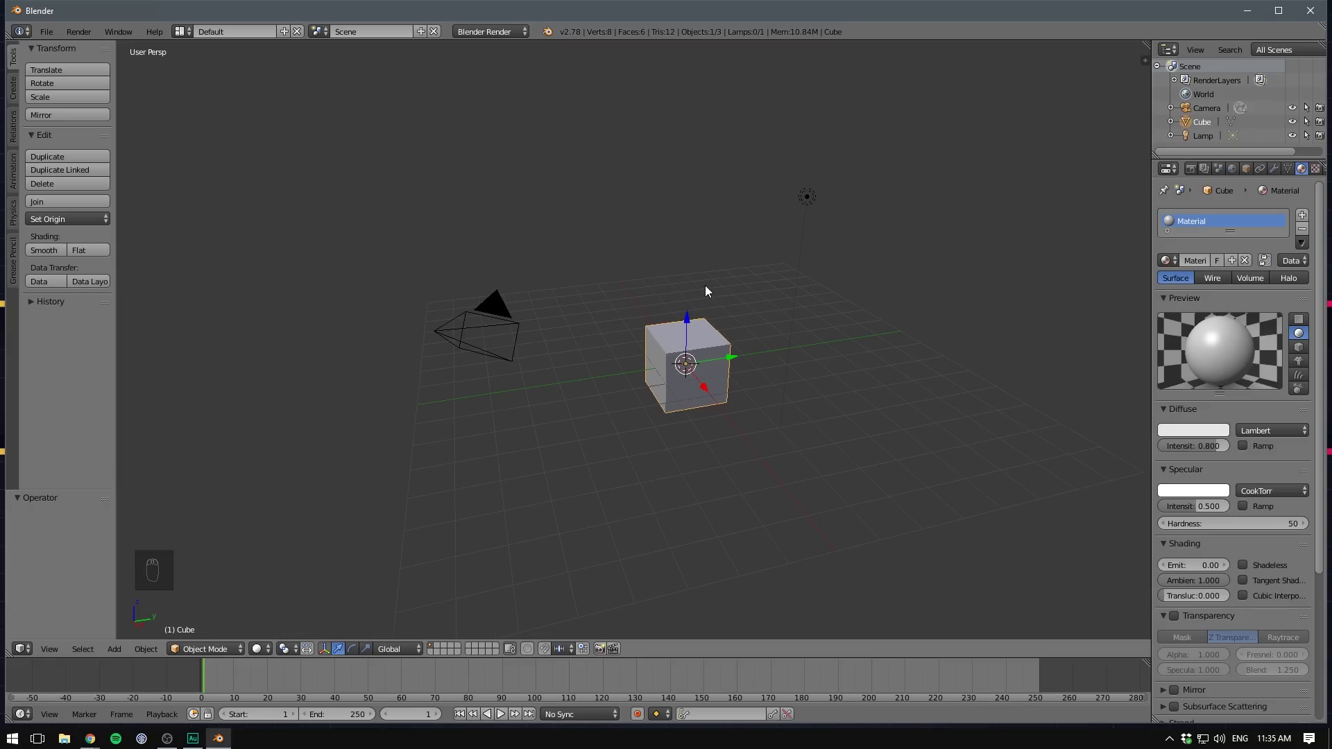
Open User Preferences on Themes, apply the Elsyiun preset, then reset to the default theme
left_click(47, 32)
left_click(97, 187)
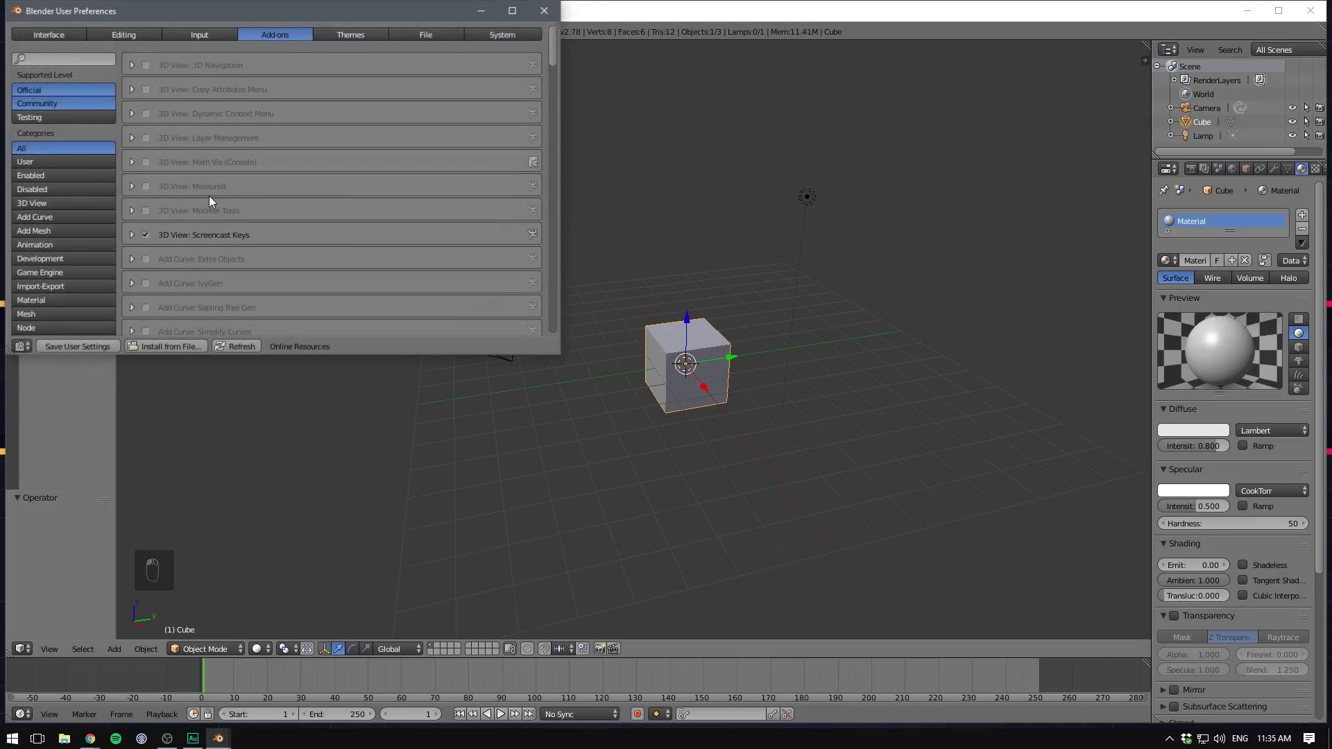
left_click_drag(183, 12, 237, 68)
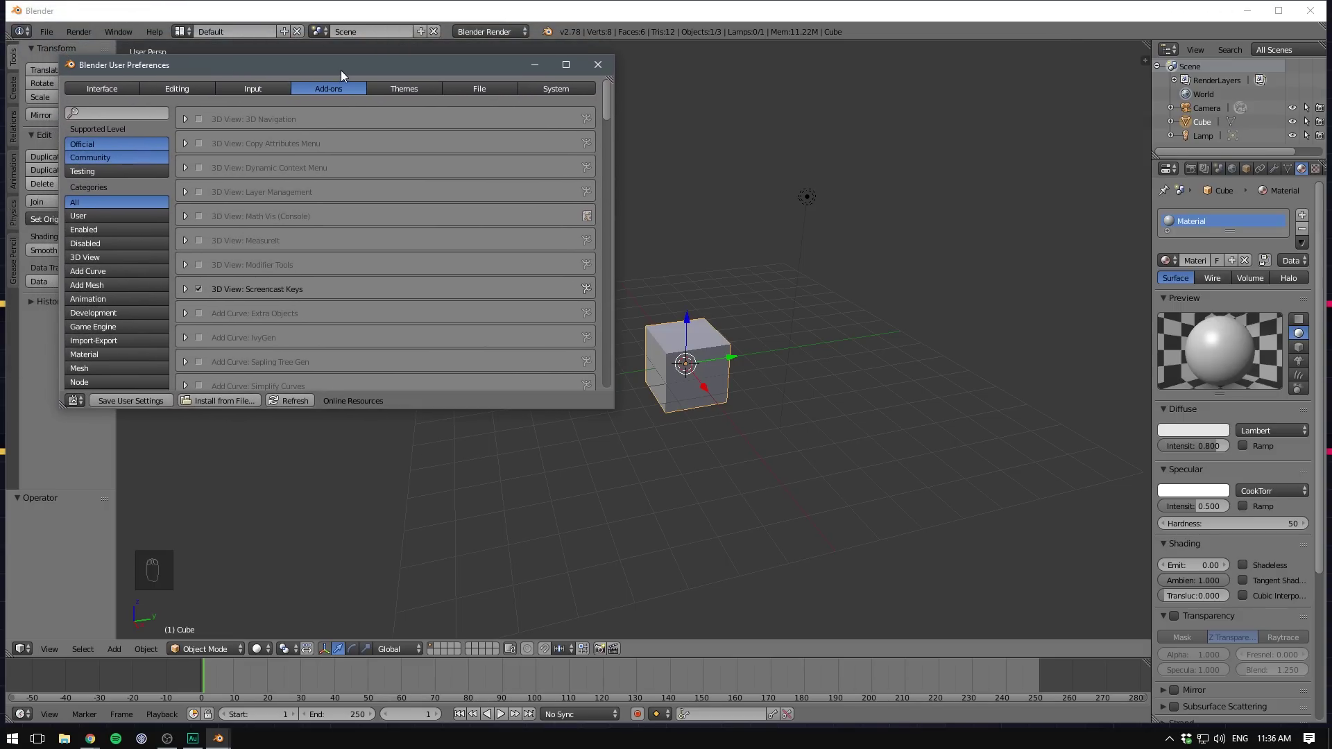
left_click(386, 90)
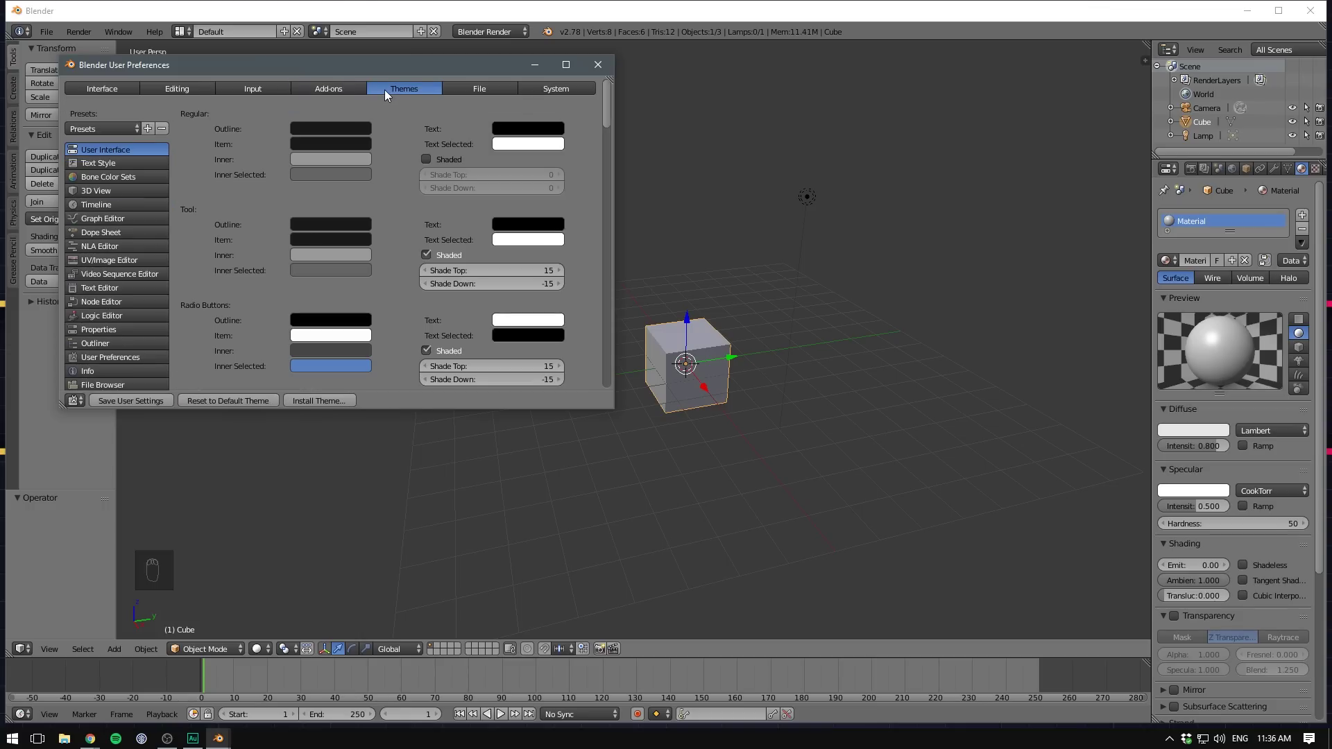
left_click(94, 129)
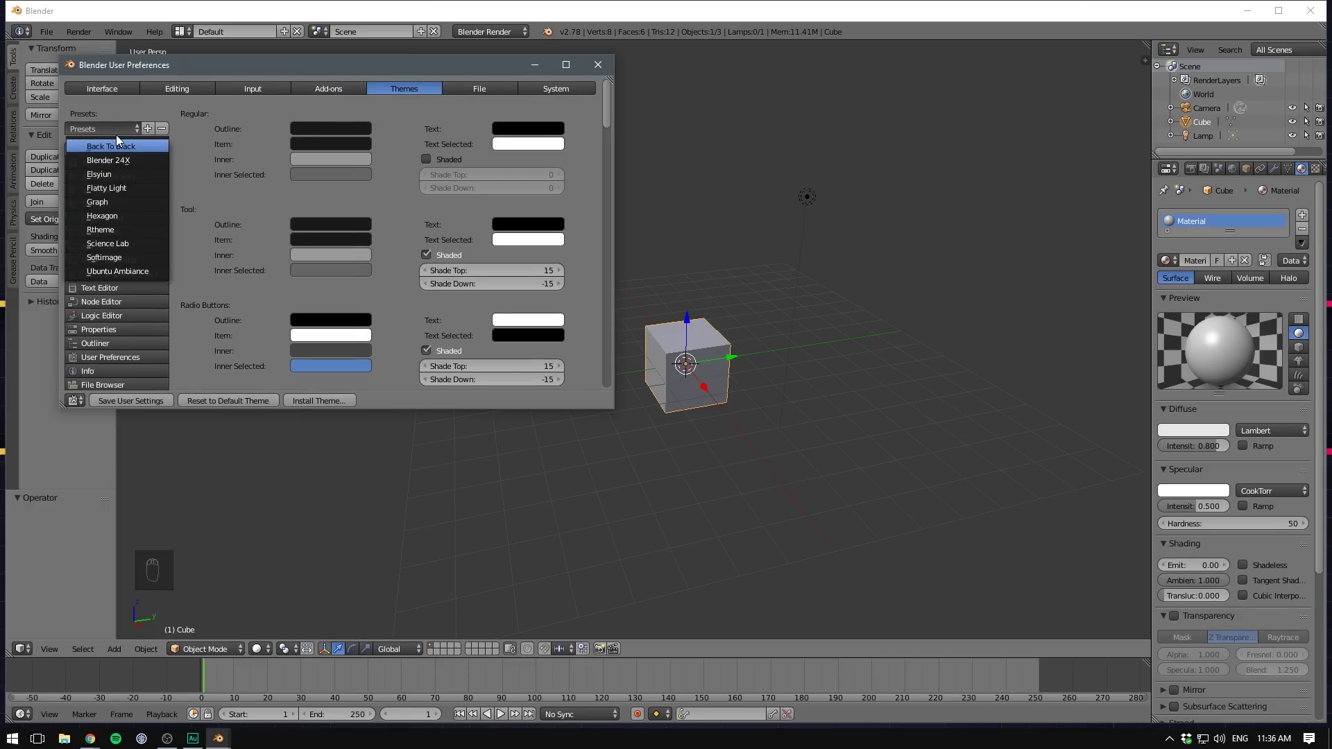
left_click(94, 169)
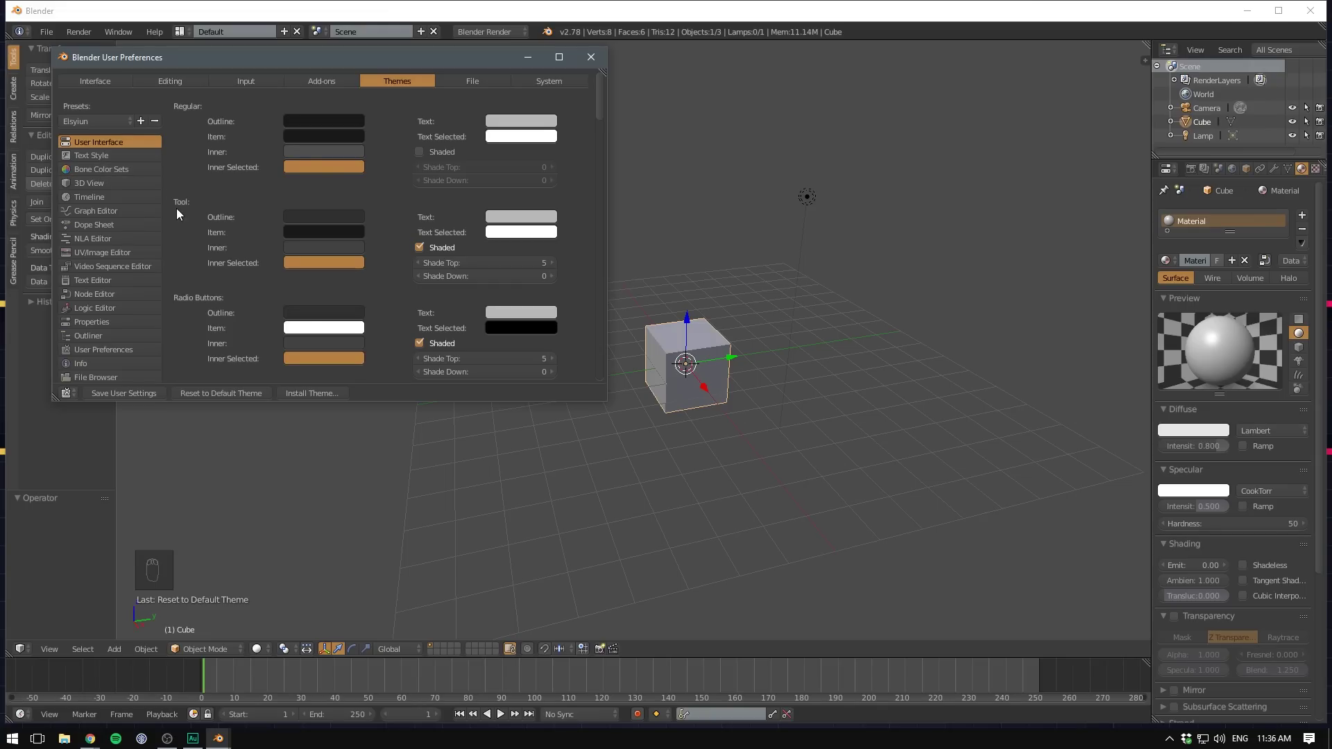
left_click(207, 392)
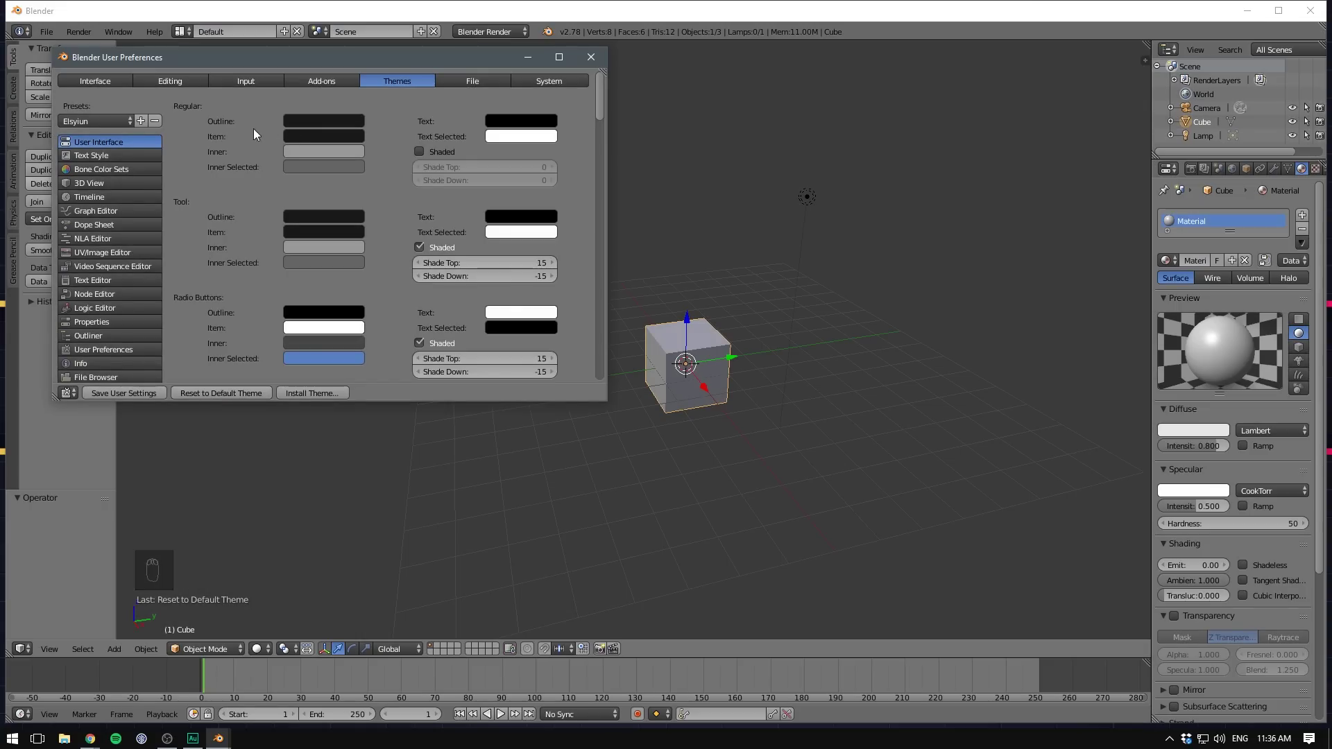
Show the Input preferences: Select With Right, Emulate Numpad off, Turntable orbit, Dolly zoom
left_click(243, 79)
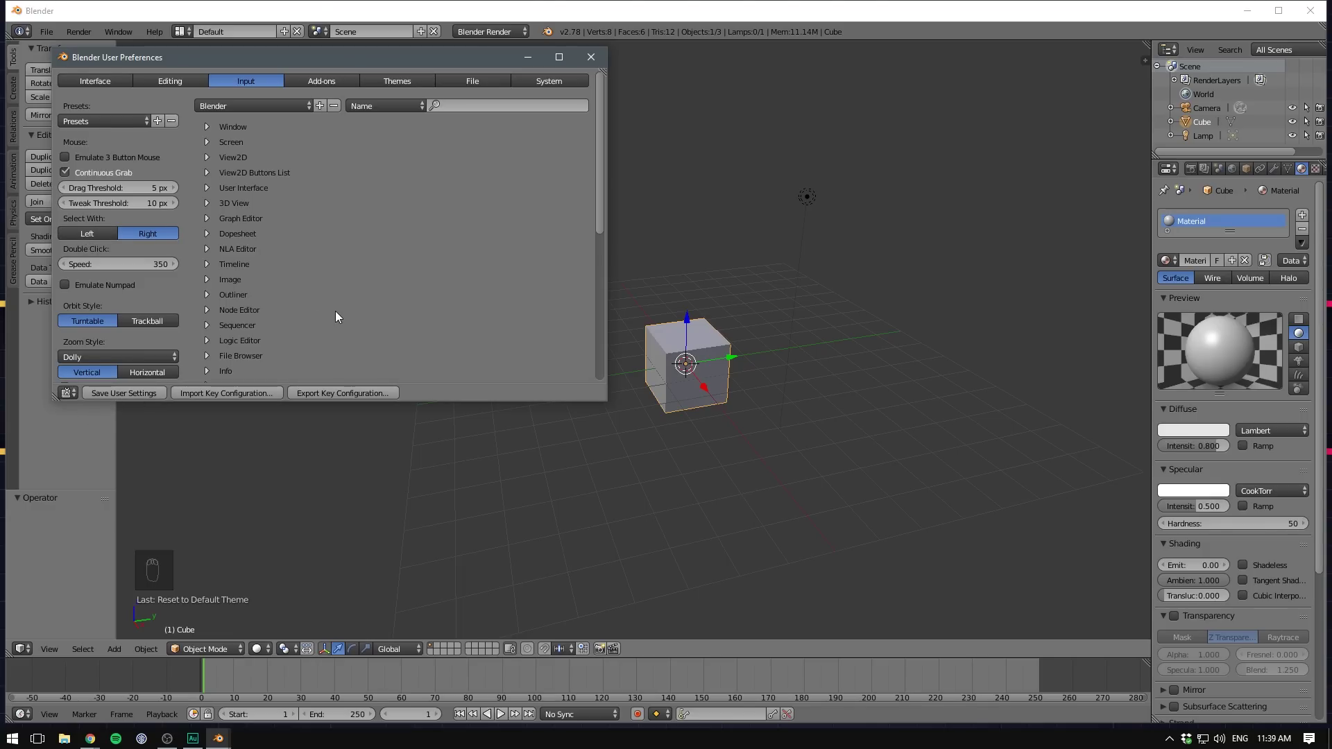
Close User Preferences, centre the view on the cube with Numpad ., then zoom and orbit
key("alt+F4")
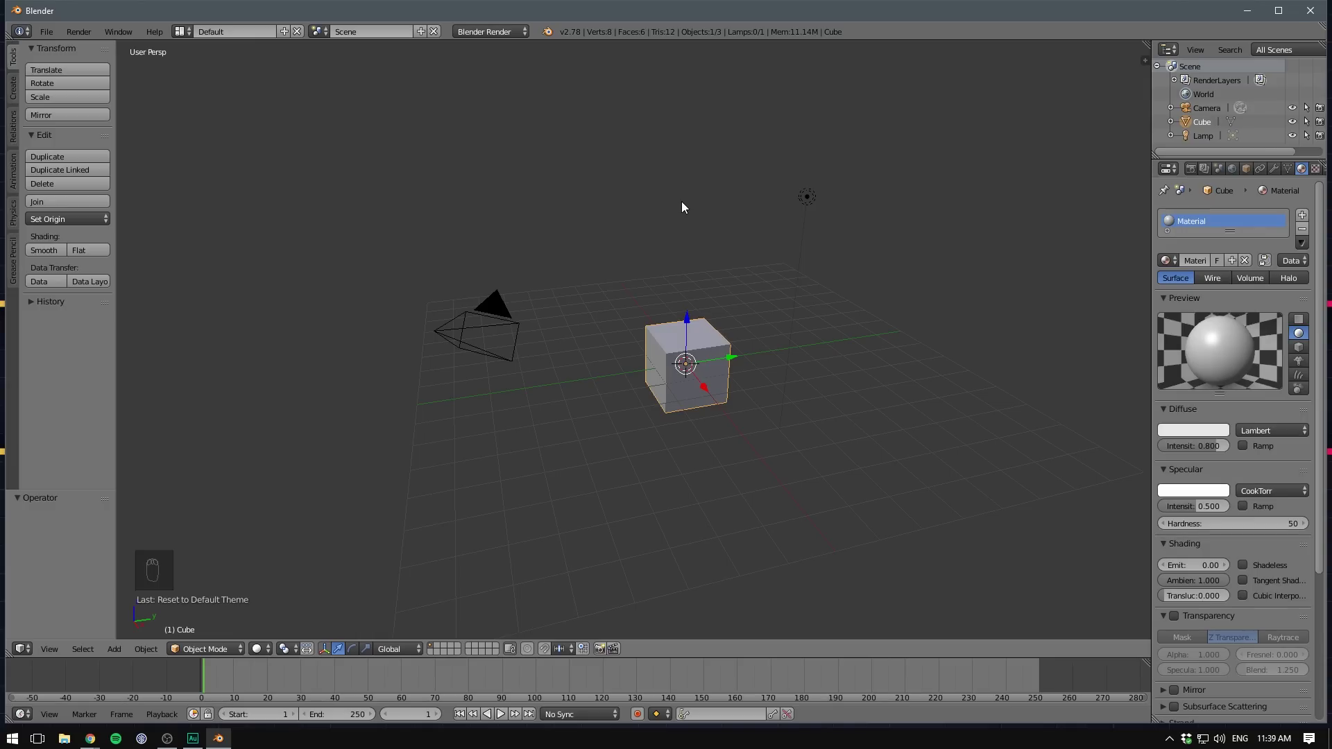
key("KP_Decimal")
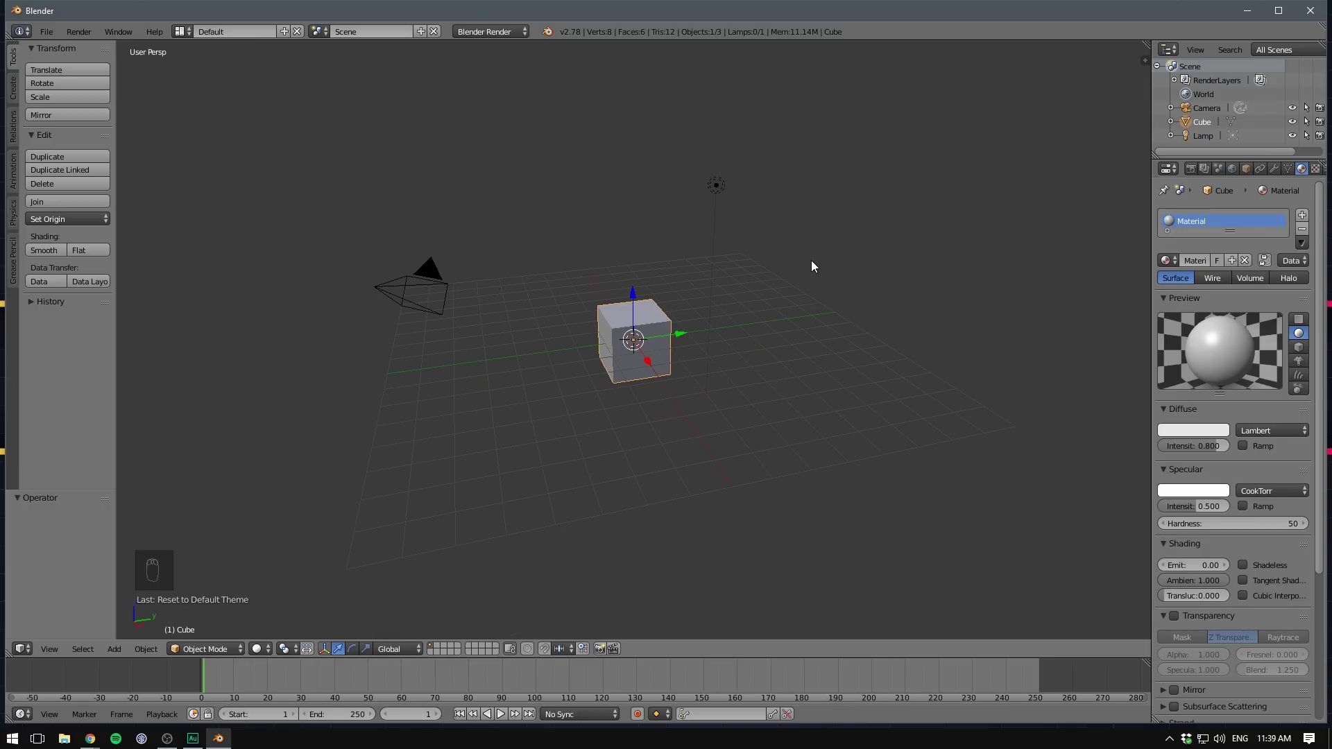
scroll(810, 260, "up", 4)
scroll(727, 298, "down", 2)
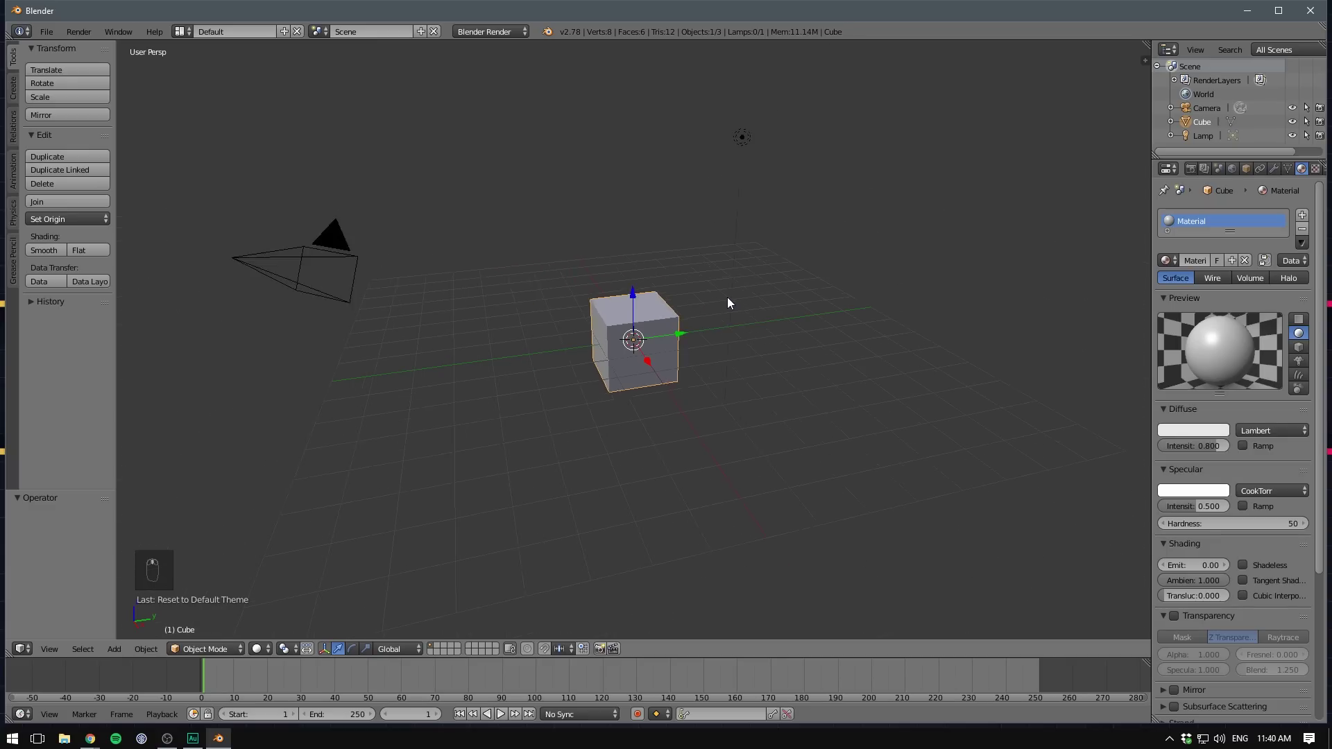
scroll(727, 297, "up", 2)
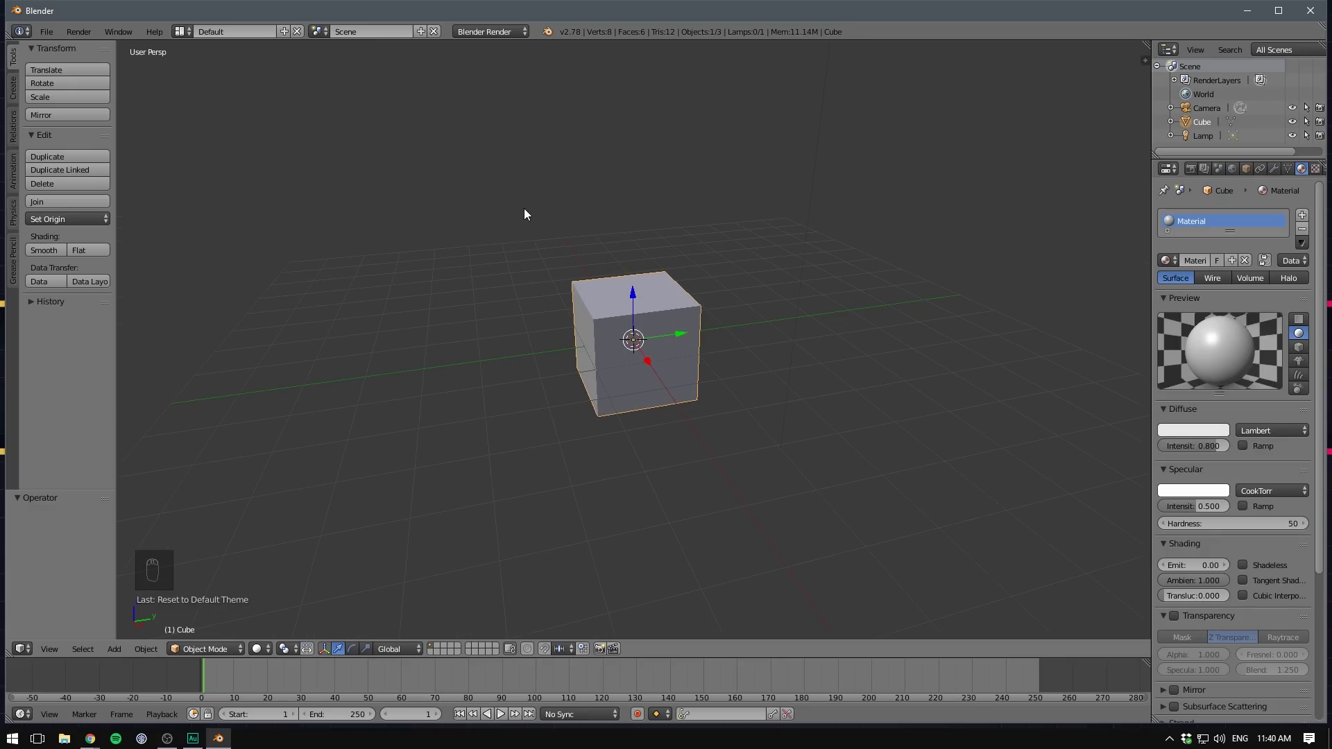
middle_click_drag(524, 213, 627, 235)
scroll(659, 242, "up", 4)
scroll(658, 249, "down", 5)
mouse_move(701, 265)
middle_mouse_down()
mouse_move(829, 241)
mouse_move(694, 254)
middle_mouse_up()
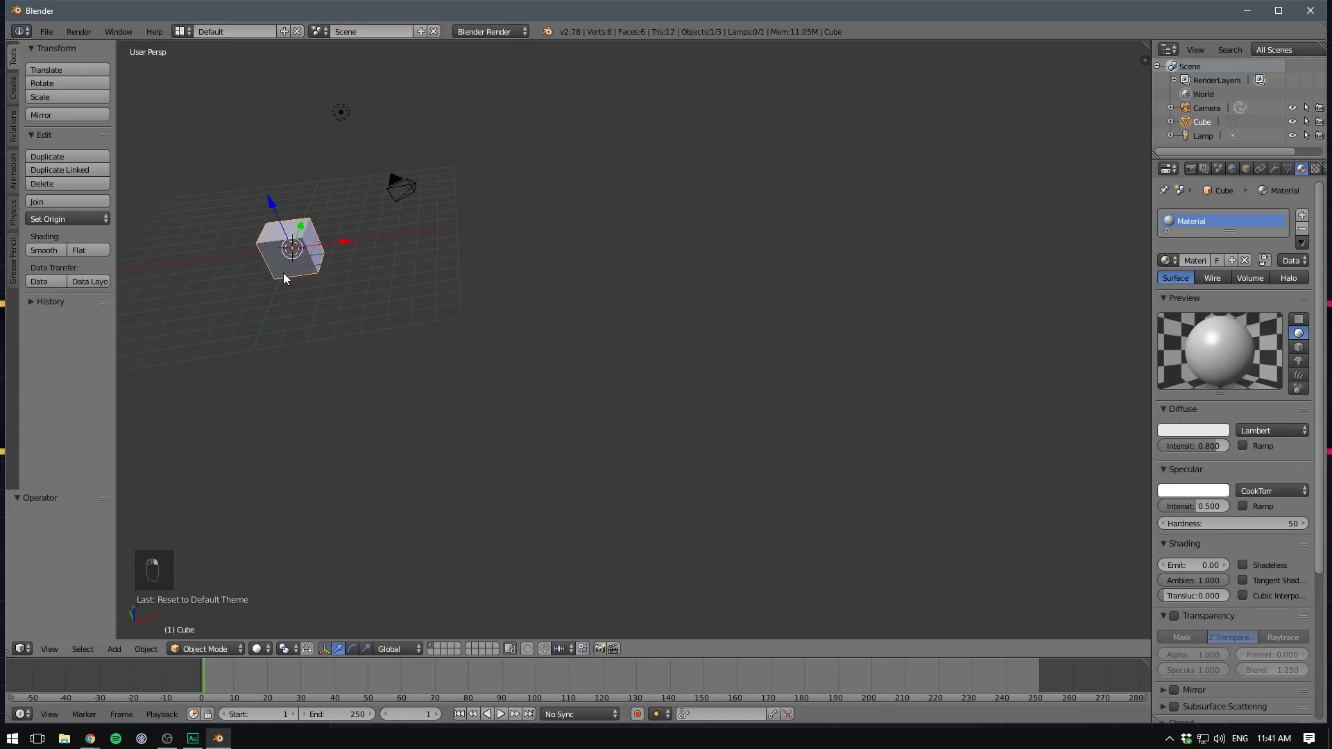
Frame the selected cube with Numpad . and zoom out to see the surrounding scene
key("KP_Decimal")
scroll(439, 282, "down", 4)
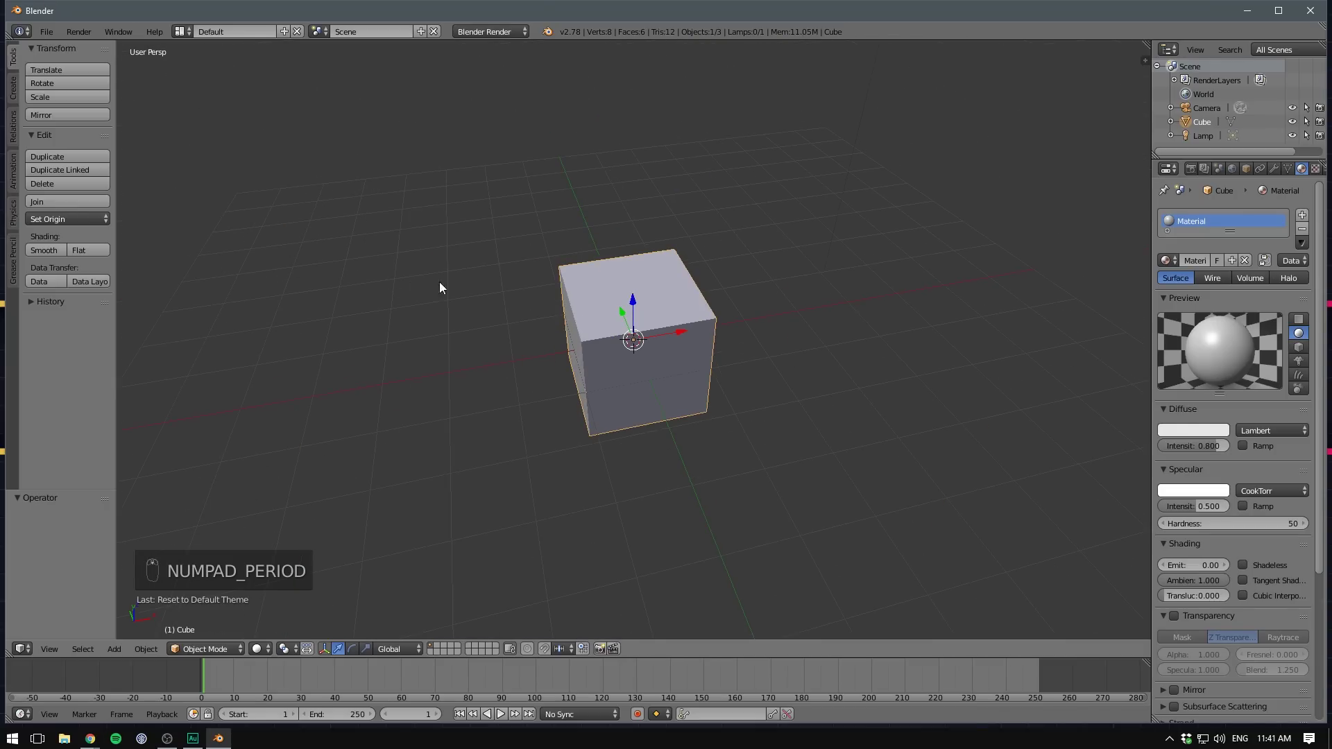
scroll(440, 287, "down", 3)
scroll(576, 283, "down", 10, "ctrl")
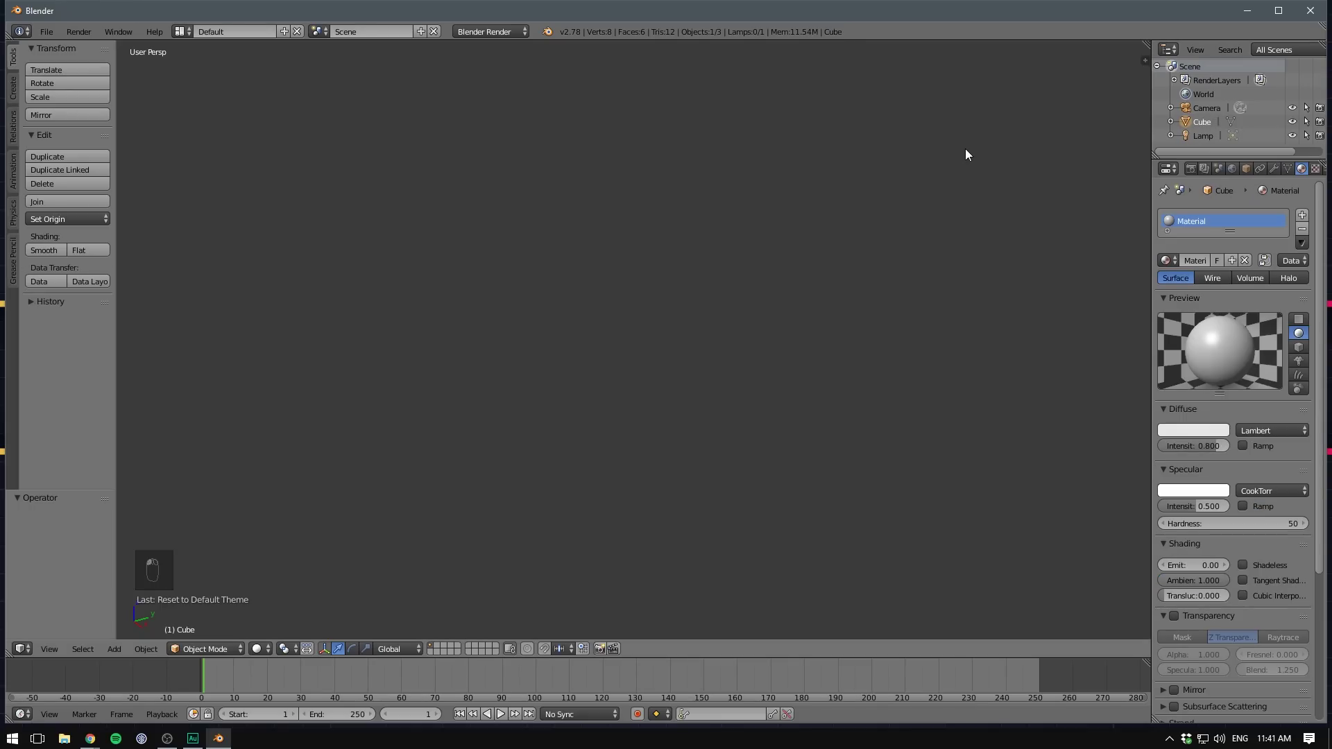
key("KP_Decimal")
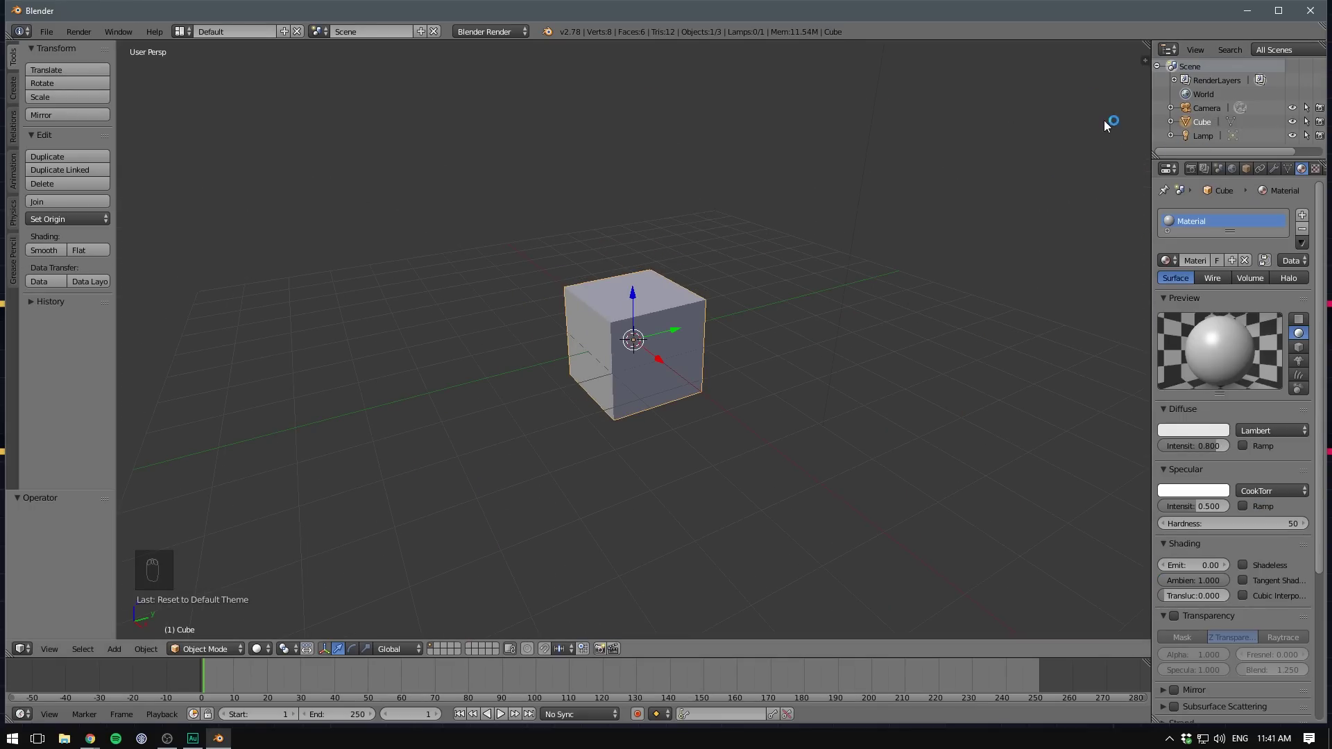
scroll(894, 178, "down", 3)
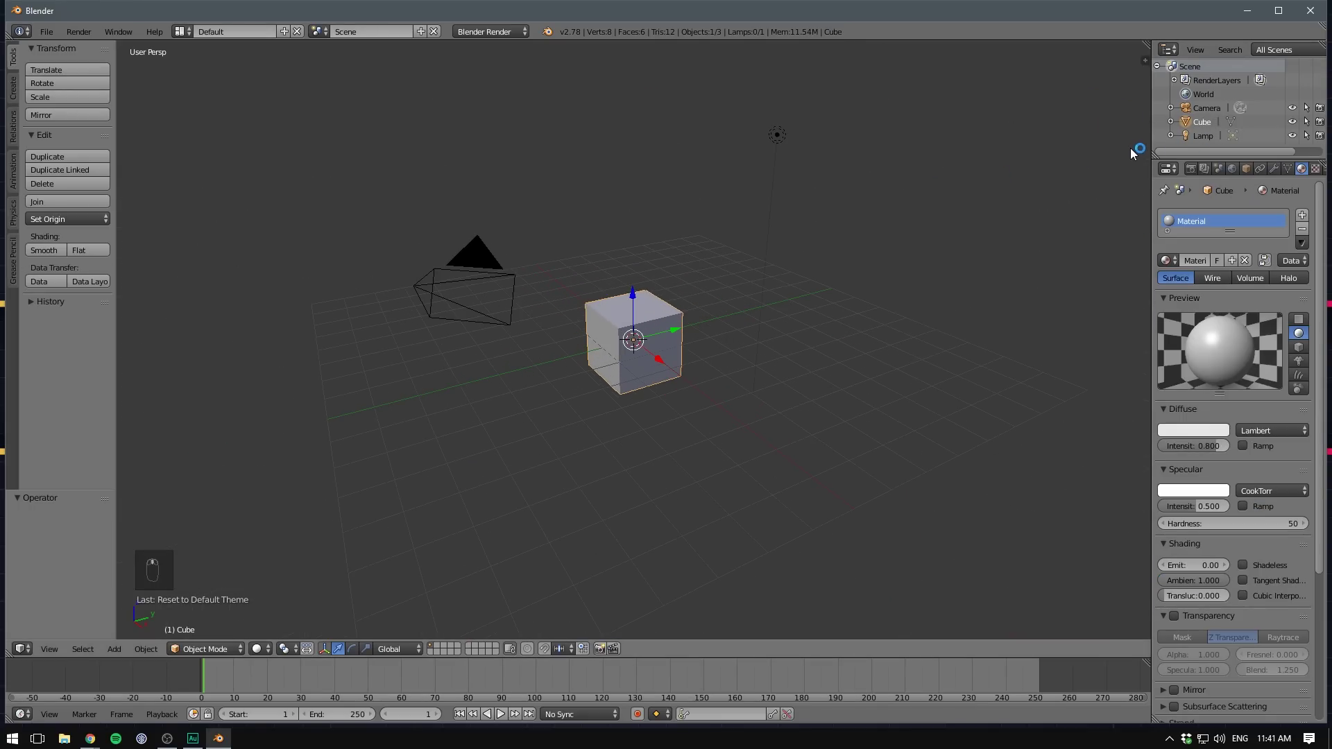
Hide the Camera and Lamp in the outliner, then make them visible again
left_click(1292, 107)
left_click(1292, 135)
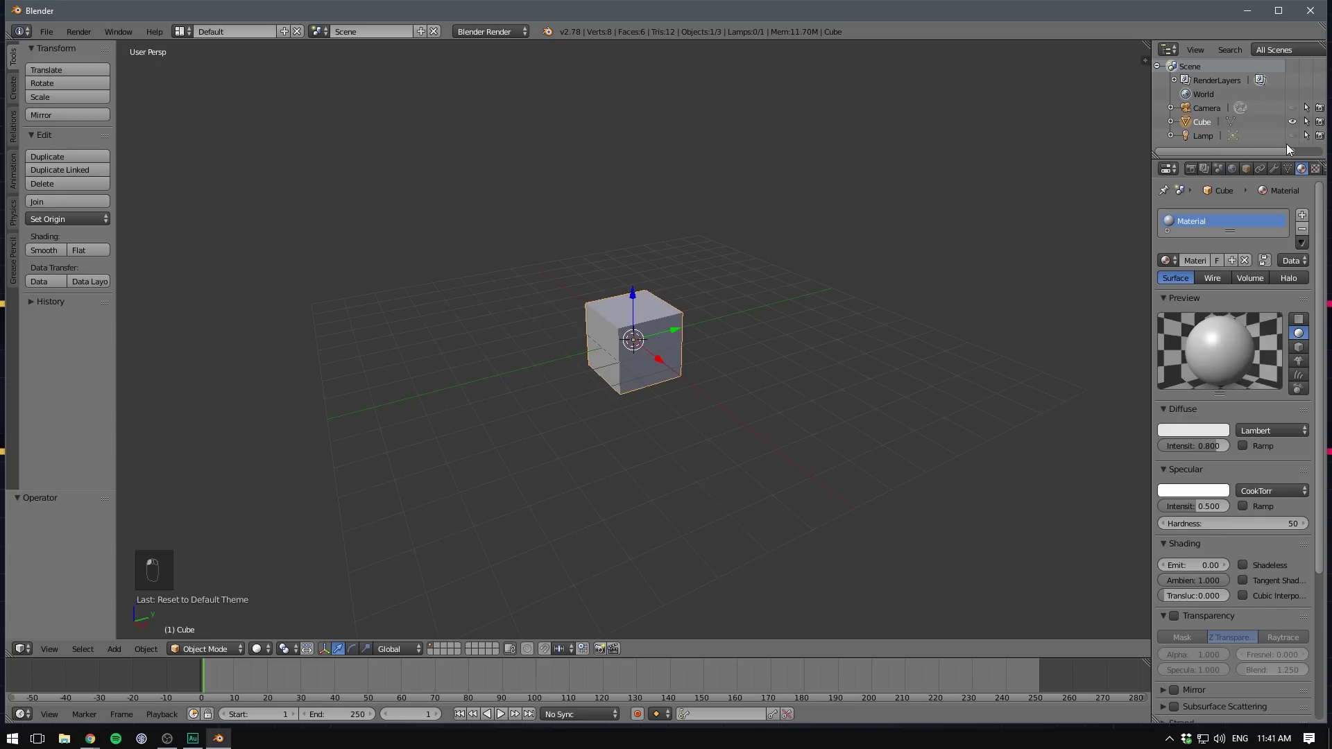
left_click_drag(1292, 135, 1291, 107)
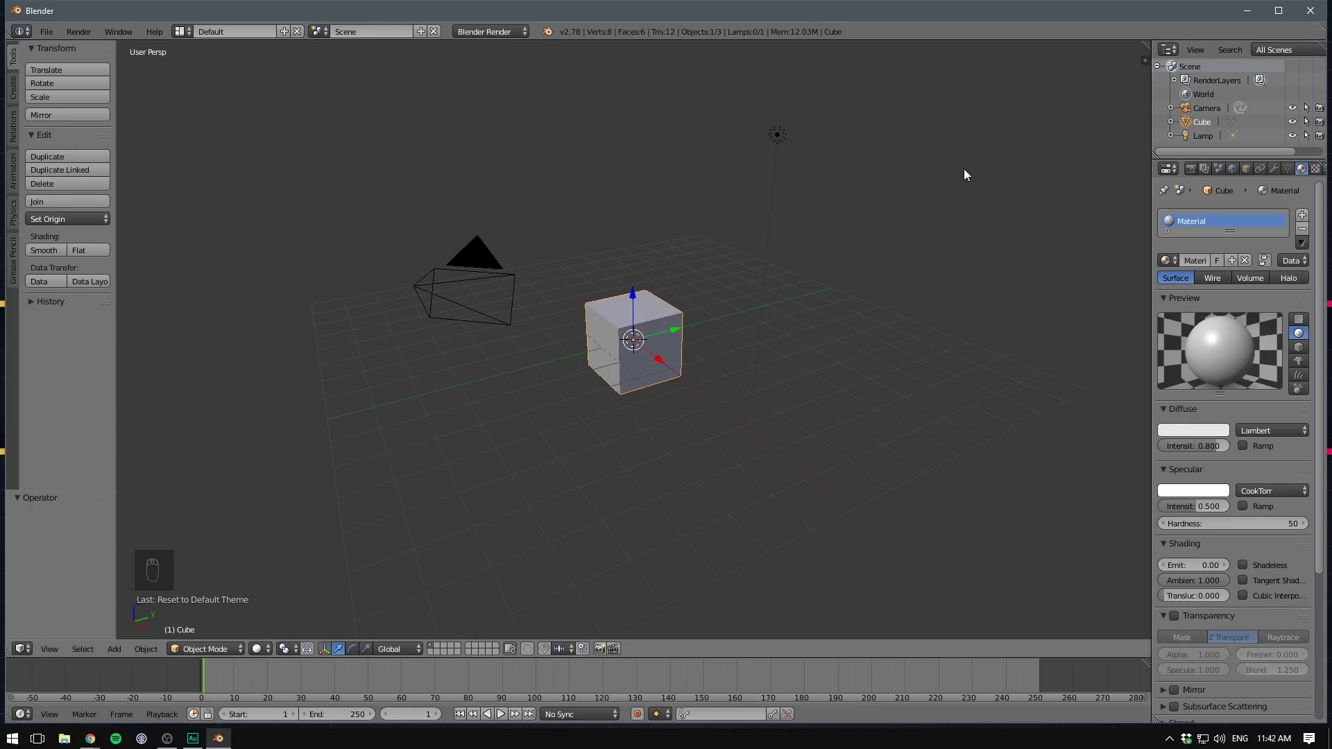
View the cube from top, right and front (Numpad 7, 3, 1), then pan the front view
key("KP_7")
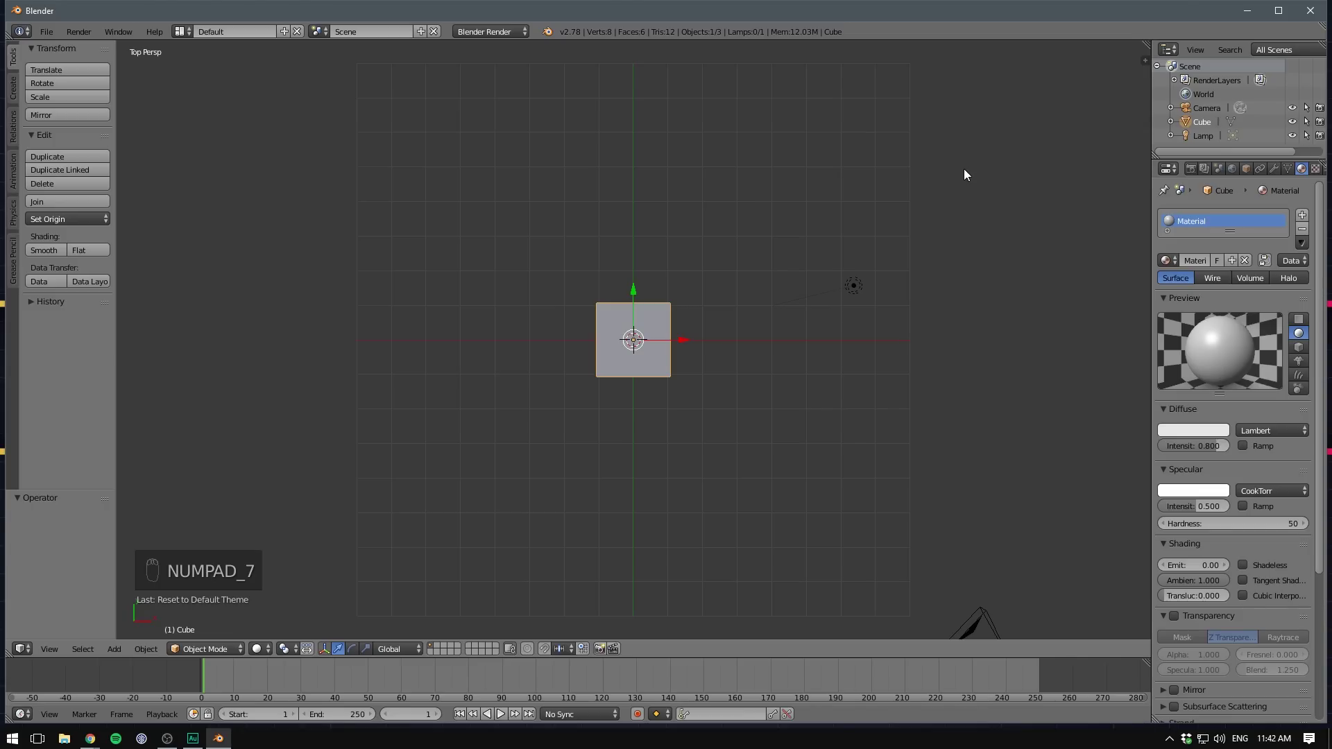
key("KP_3")
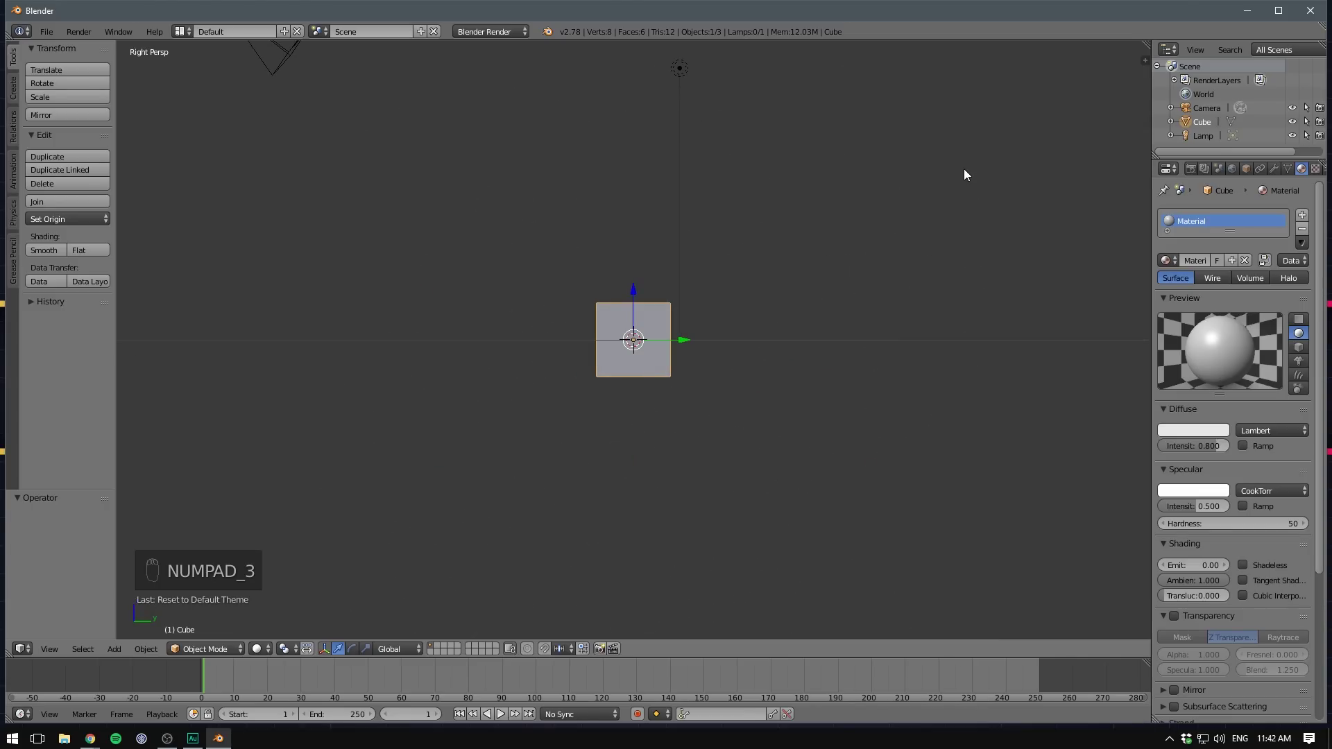
key("KP_1")
middle_click_drag(785, 284, 787, 286, "shift")
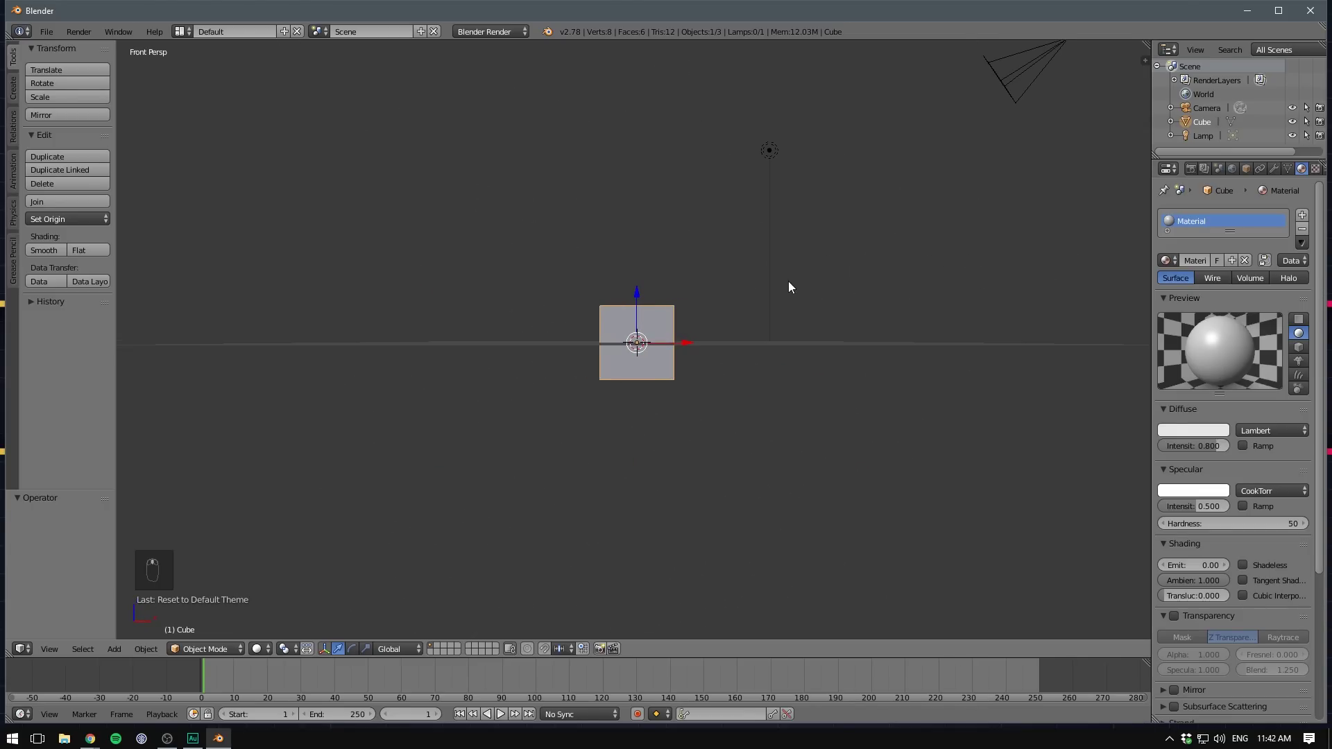
middle_click_drag(948, 277, 774, 280, "shift")
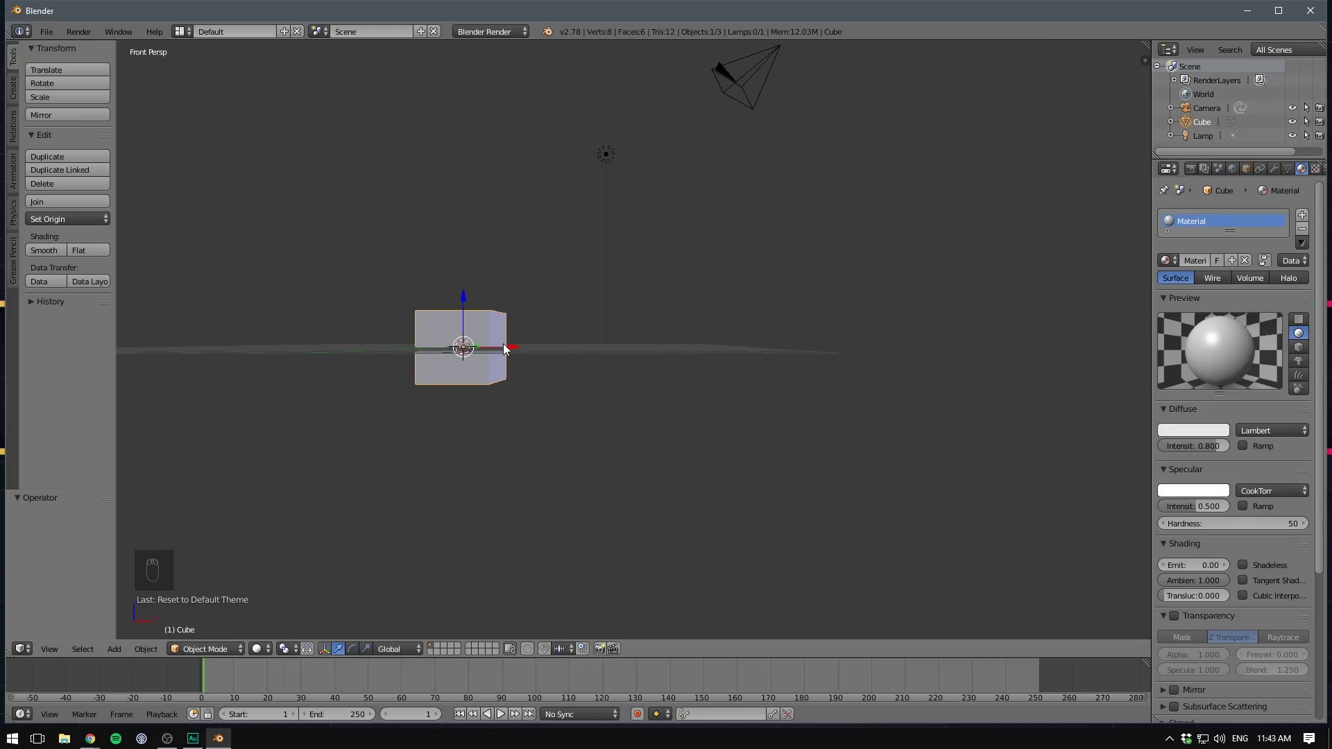
Switch to orthographic with Numpad 5, pan, and check the top, right and front views
middle_click_drag(493, 351, 556, 365, "shift")
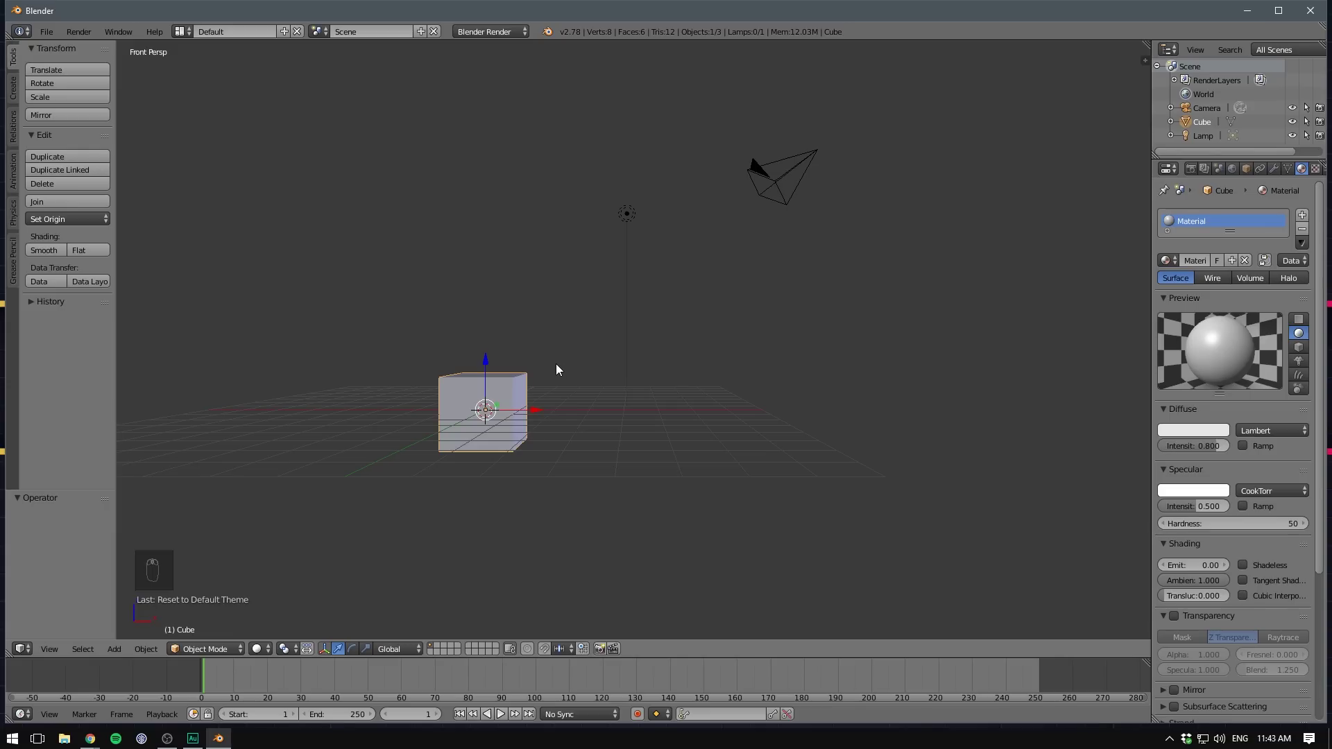
key("KP_5")
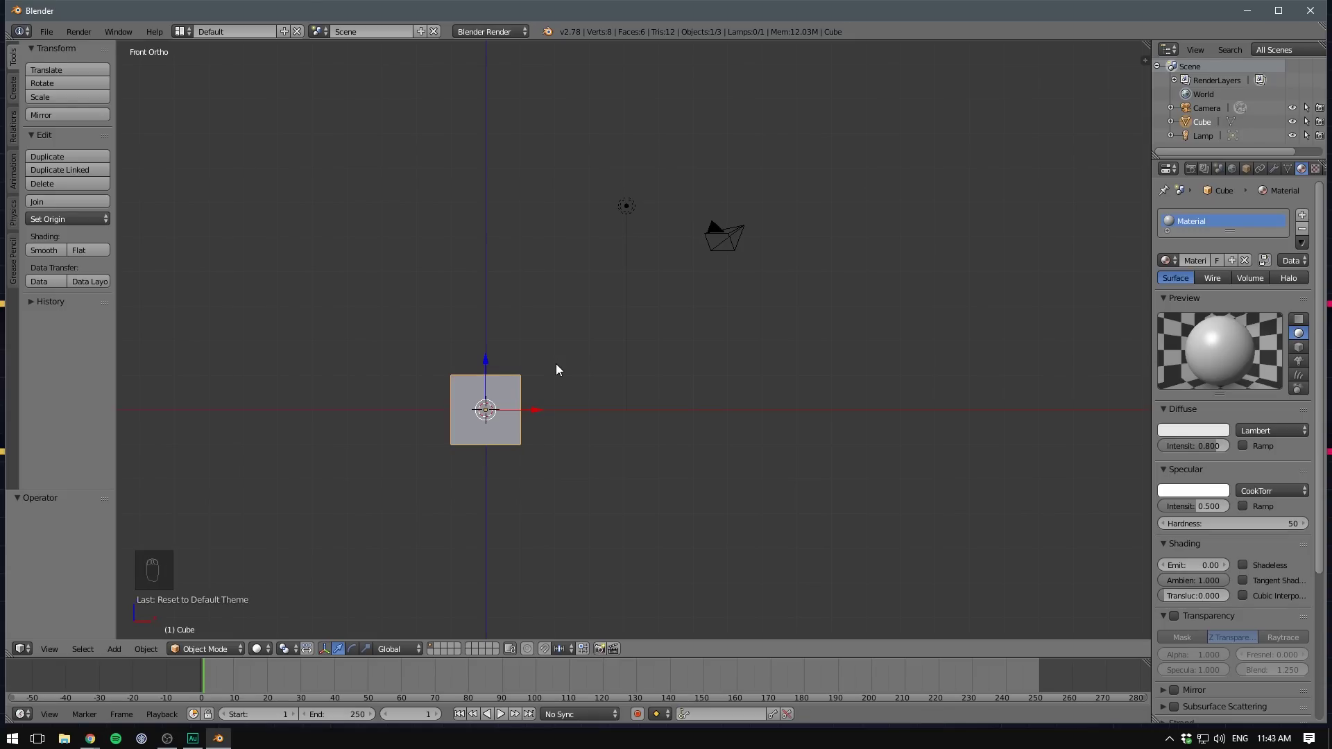
middle_click_drag(556, 364, 627, 305, "shift")
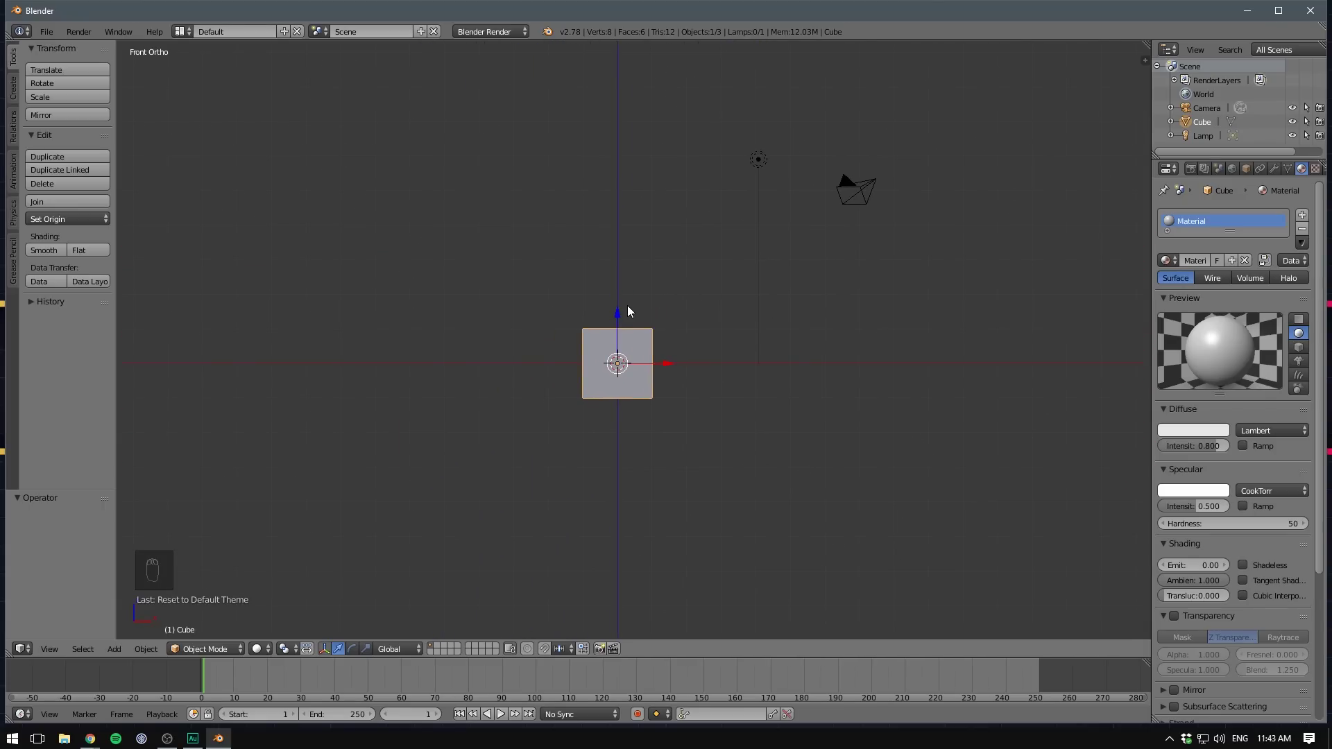
key("KP_7")
key("KP_3")
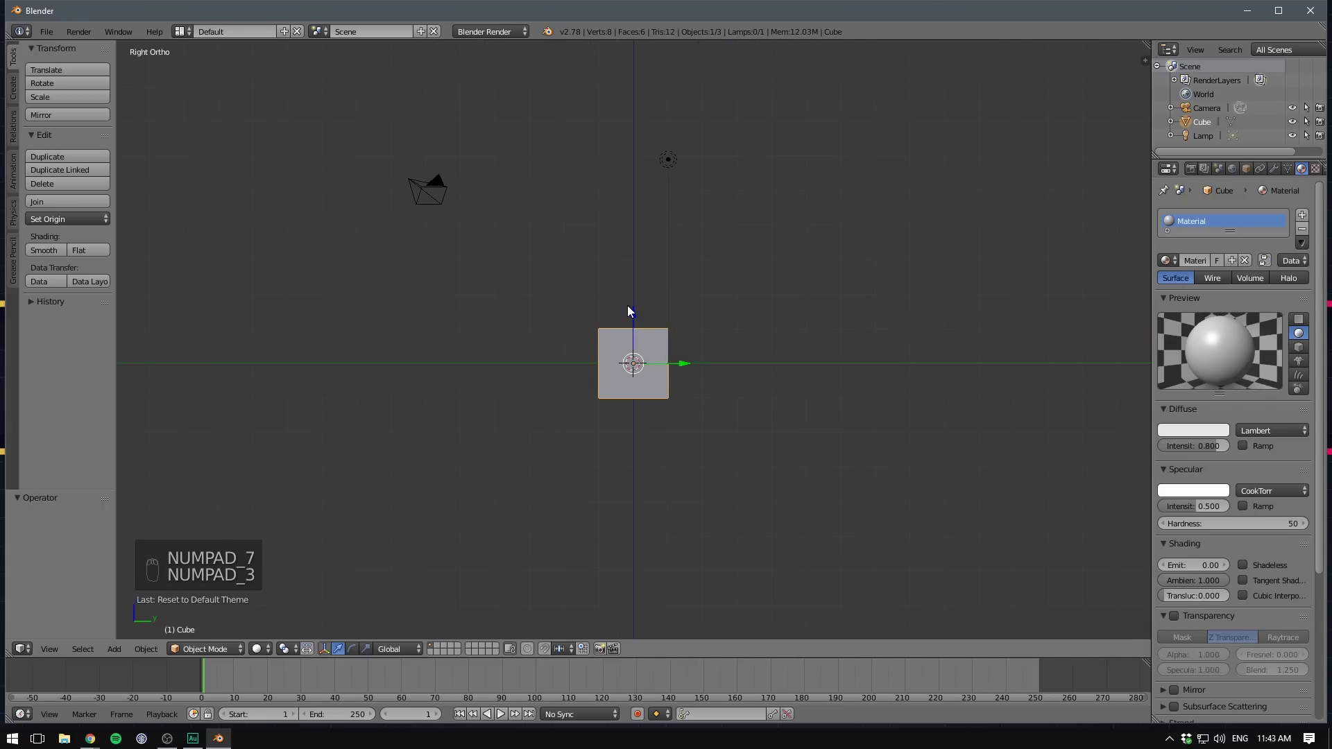
key("KP_1")
Orbit and zoom, return to perspective with Numpad 5, and orbit for an overview
middle_click_drag(830, 243, 761, 295)
scroll(751, 294, "up", 2)
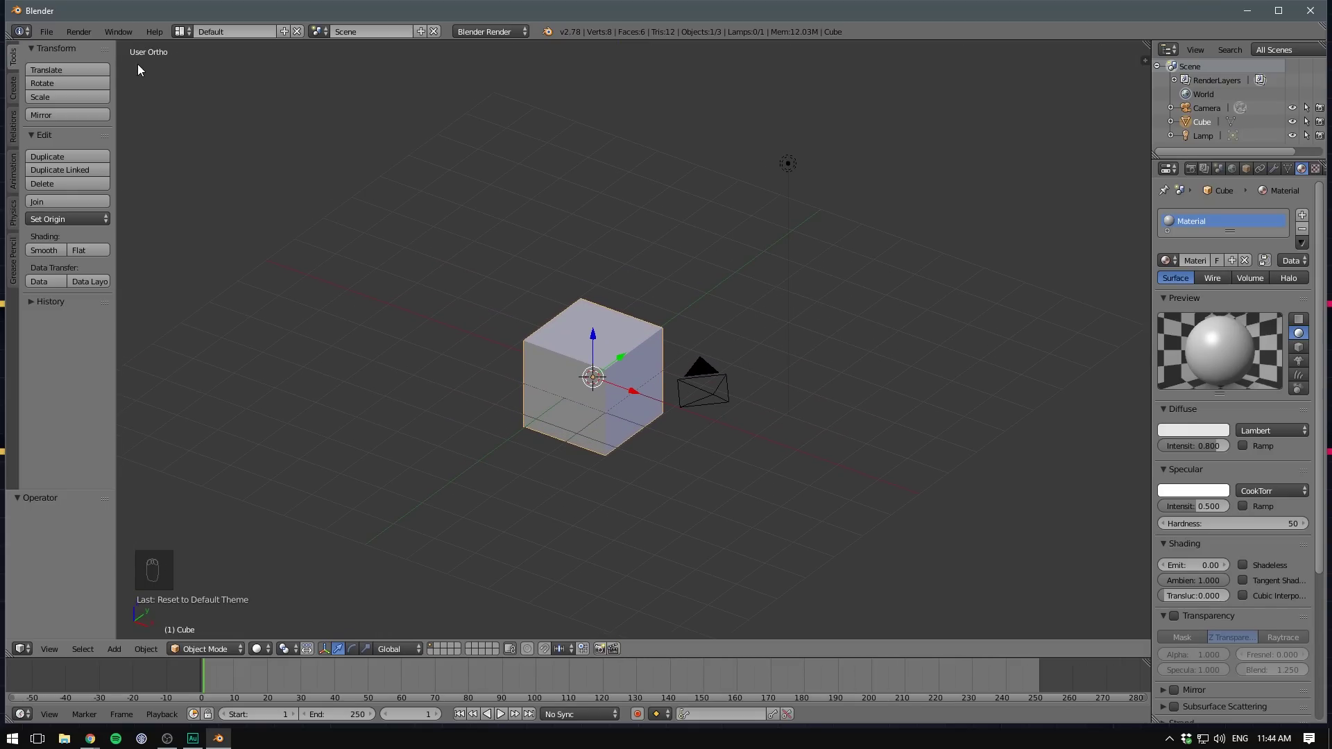
key("KP_5")
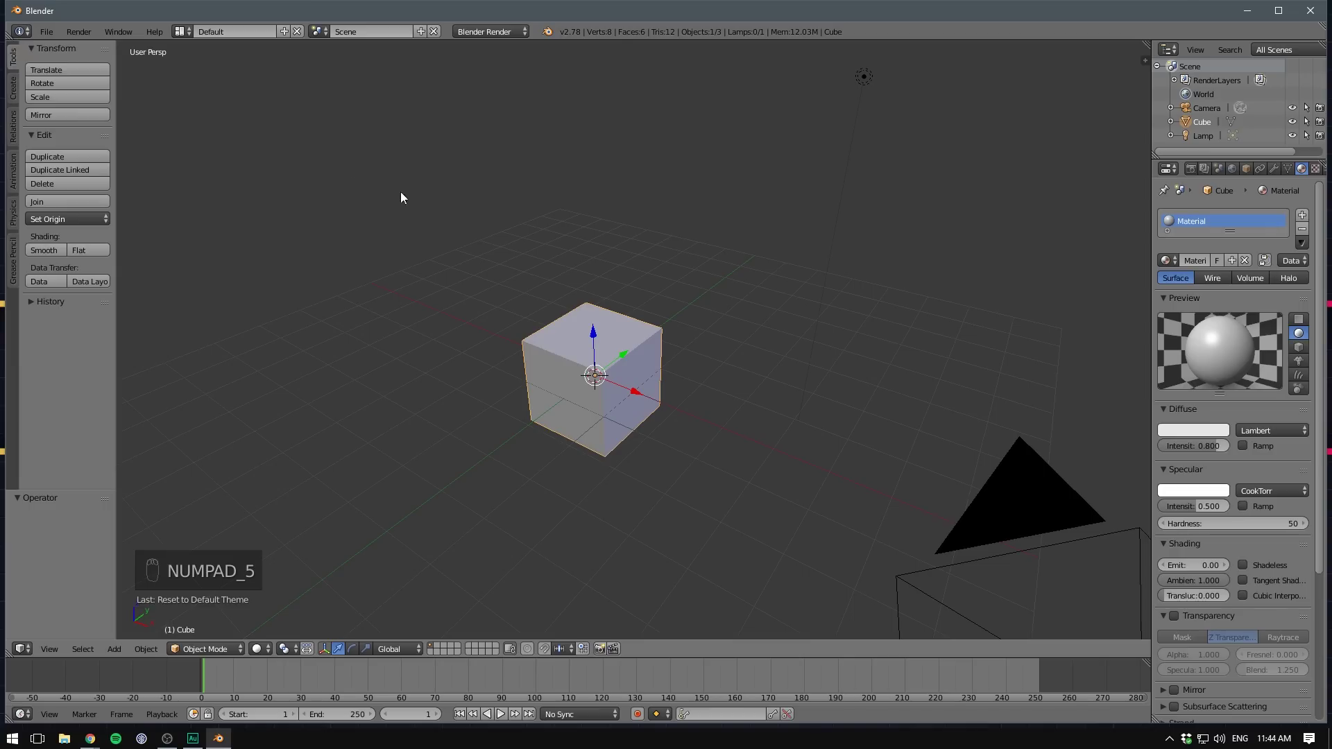
middle_click_drag(401, 198, 593, 239)
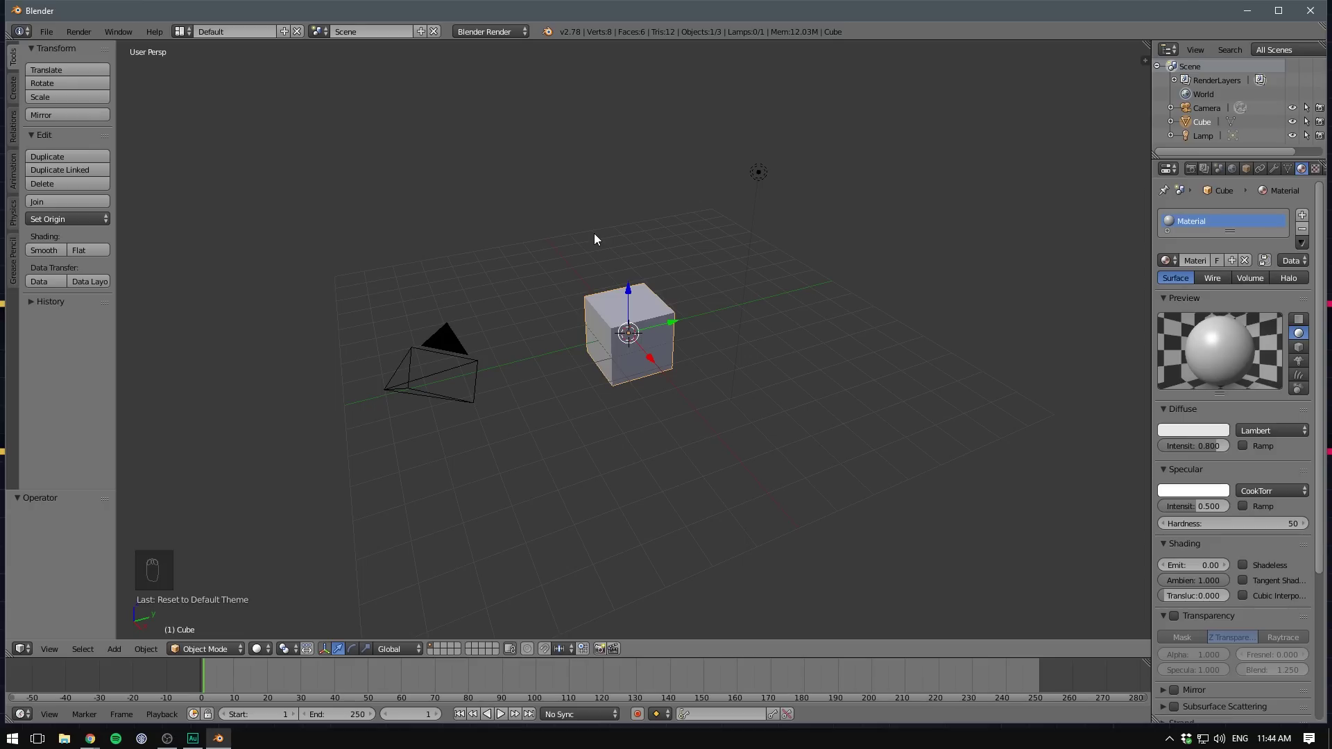
Select the camera and lamp together and delete them, leaving only the cube
middle_click_drag(594, 234, 631, 230)
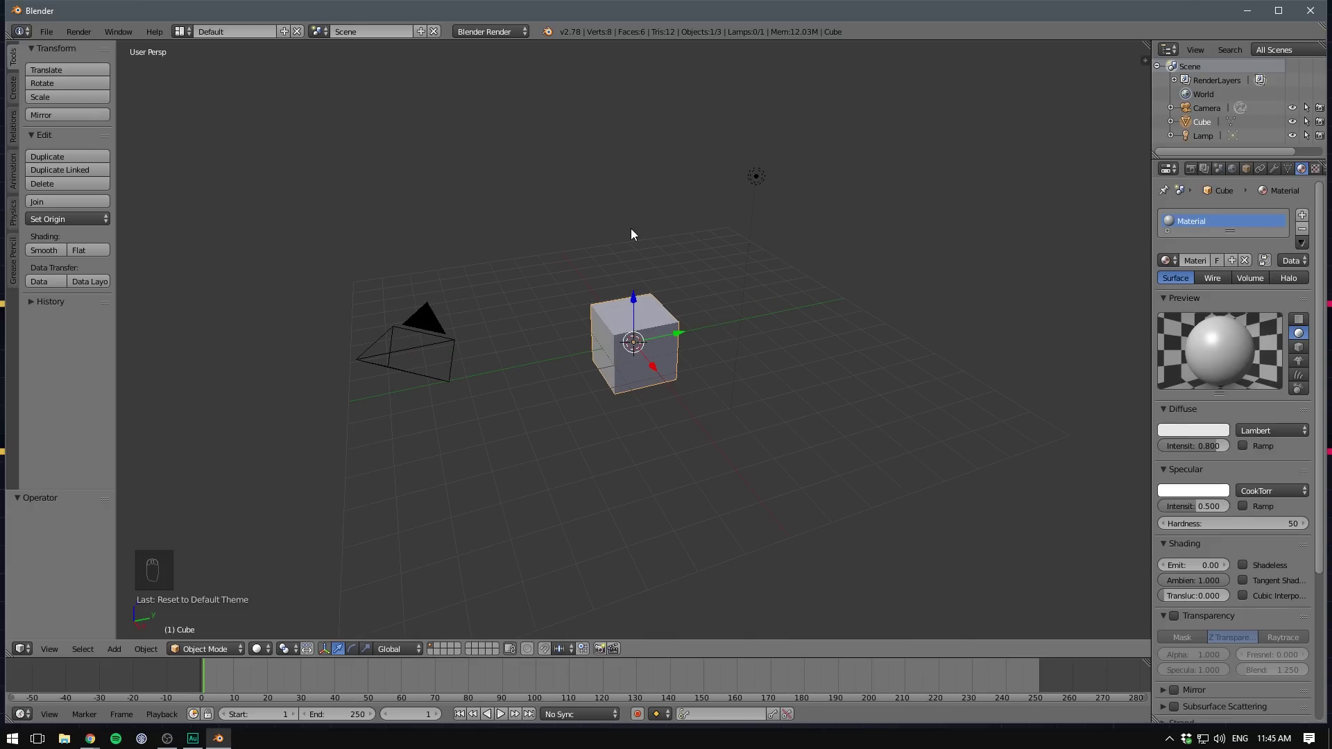
right_click(424, 321)
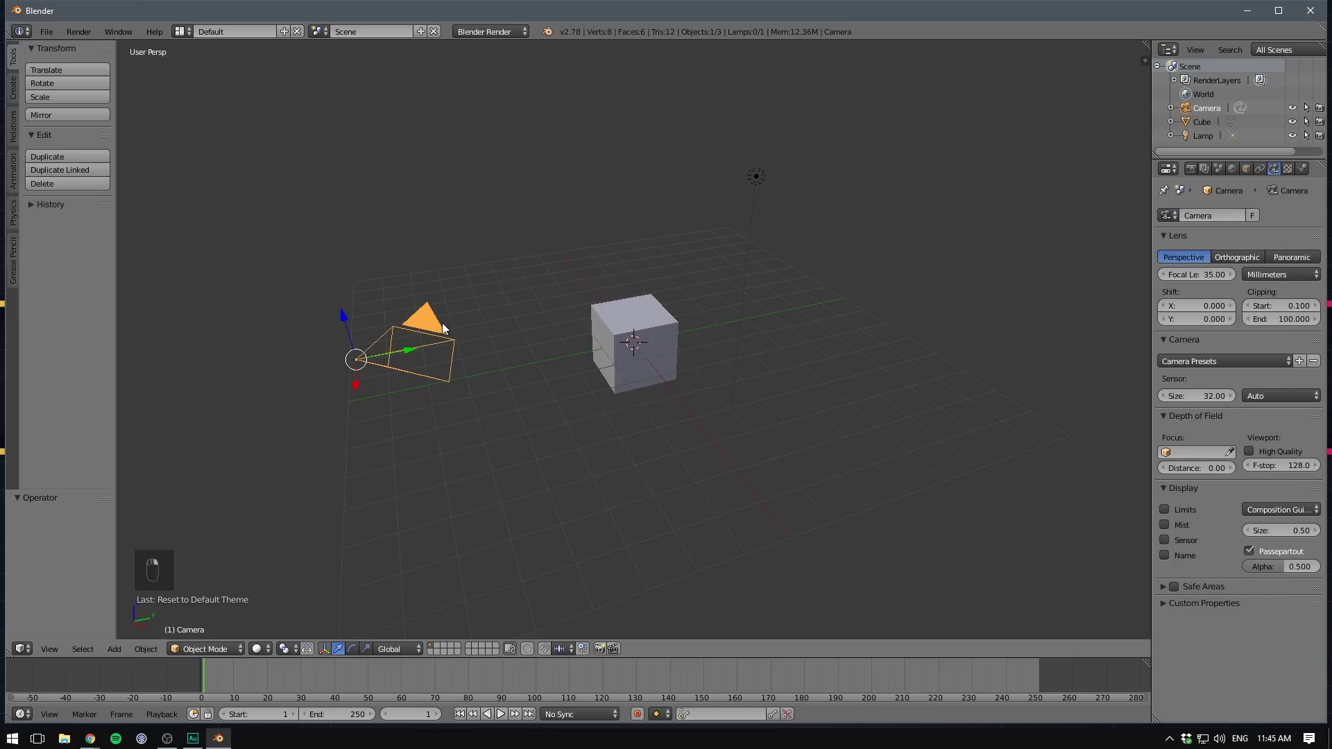
right_click(758, 178, "shift")
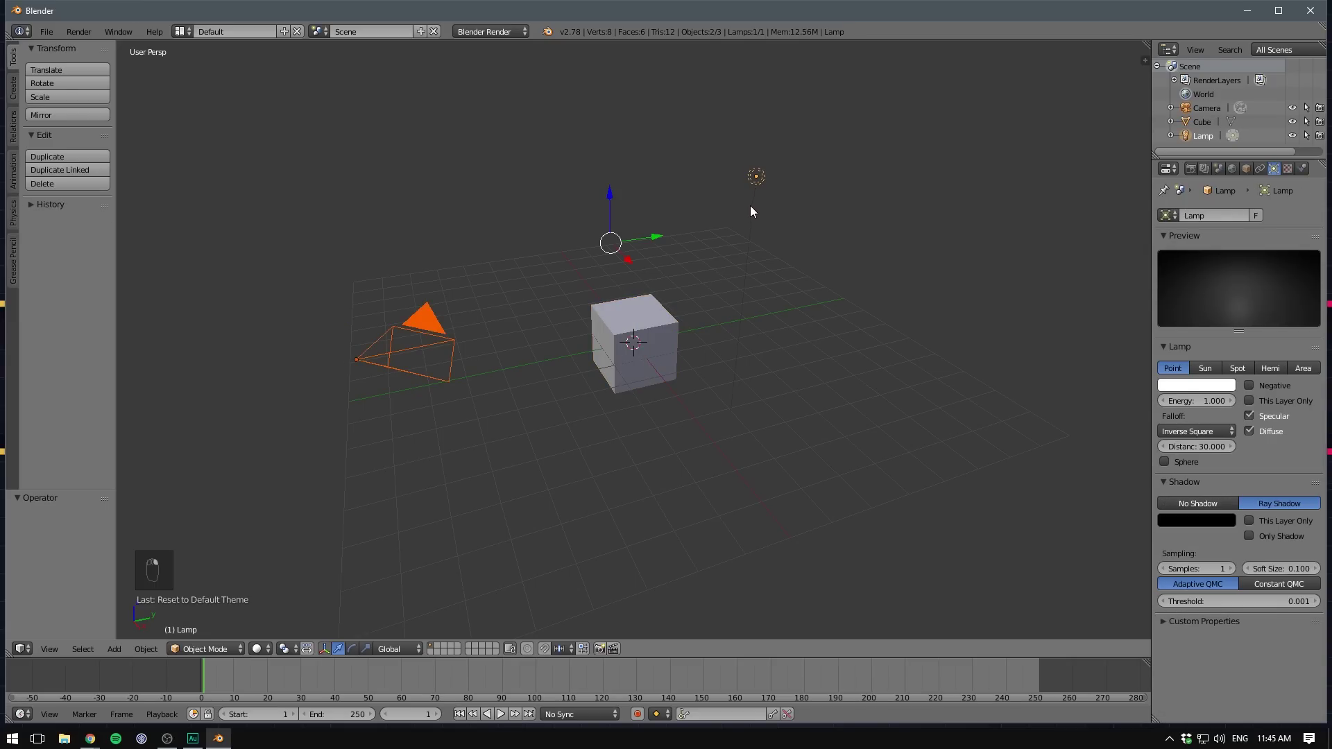
key("x")
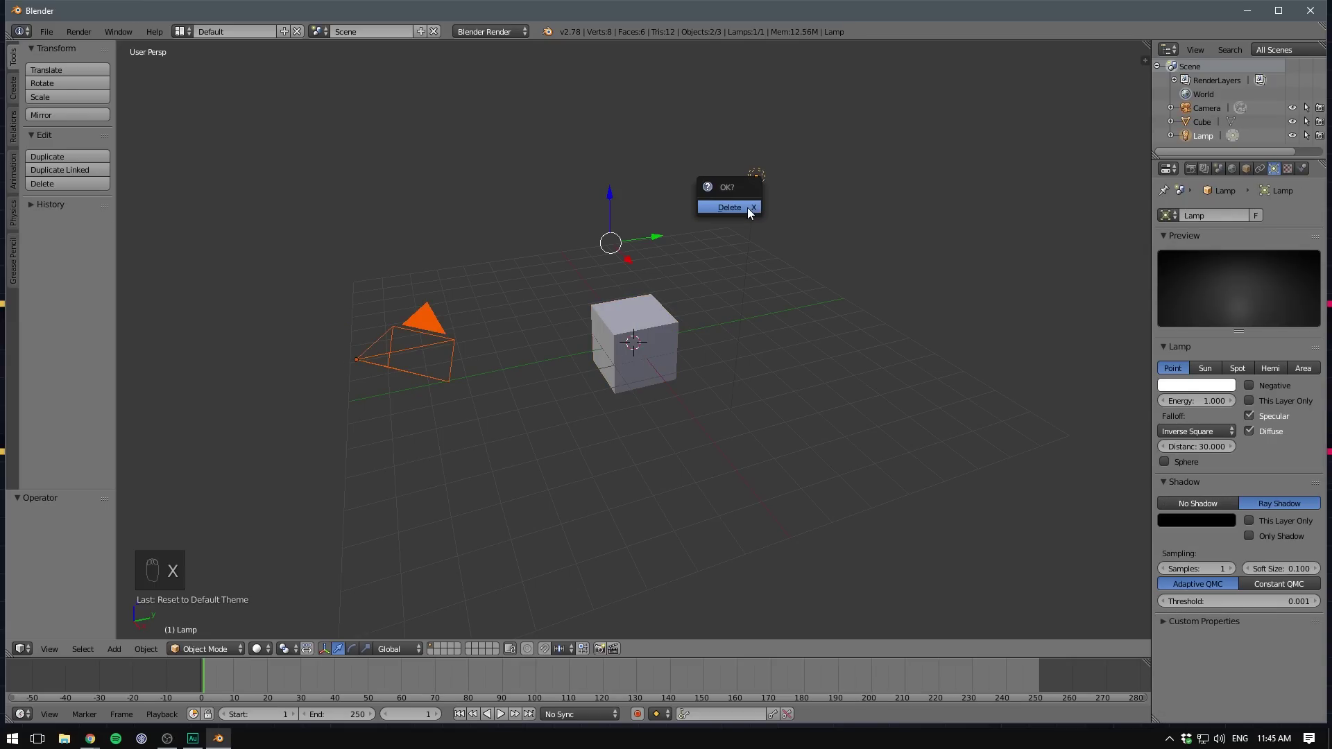
left_click(747, 206)
Select the cube and drag its gizmo arrow to move it along Y
right_click(641, 315)
scroll(659, 305, "up", 3)
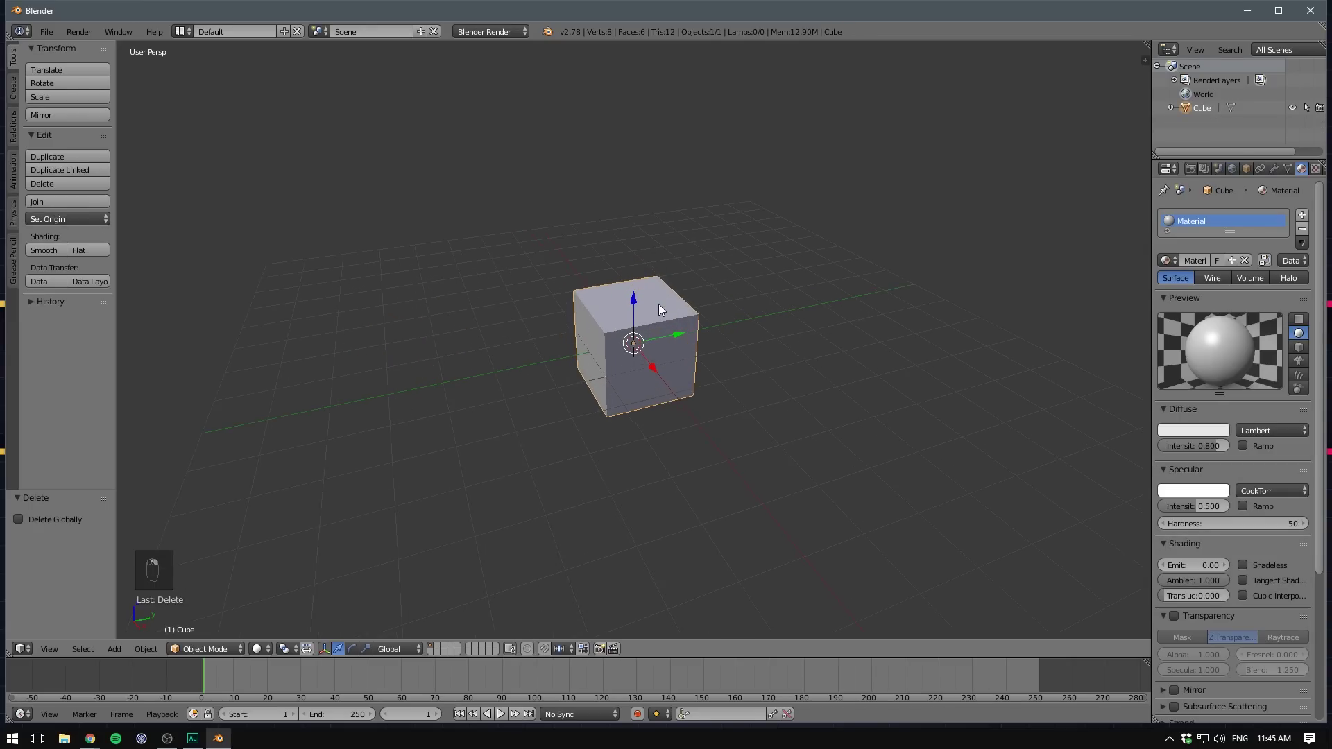
left_click_drag(675, 335, 785, 289)
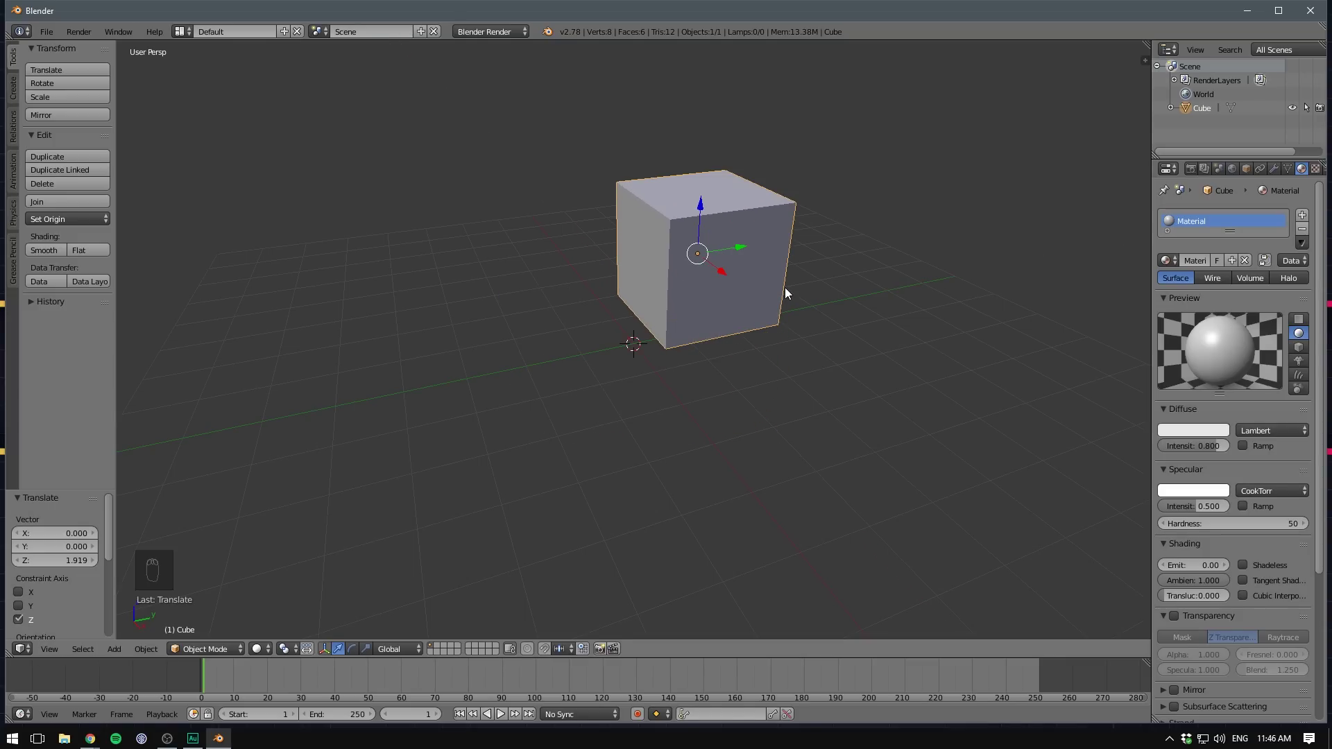
Move the cube along Y with G and axis constraints, then cancel a second X-axis move
key("g")
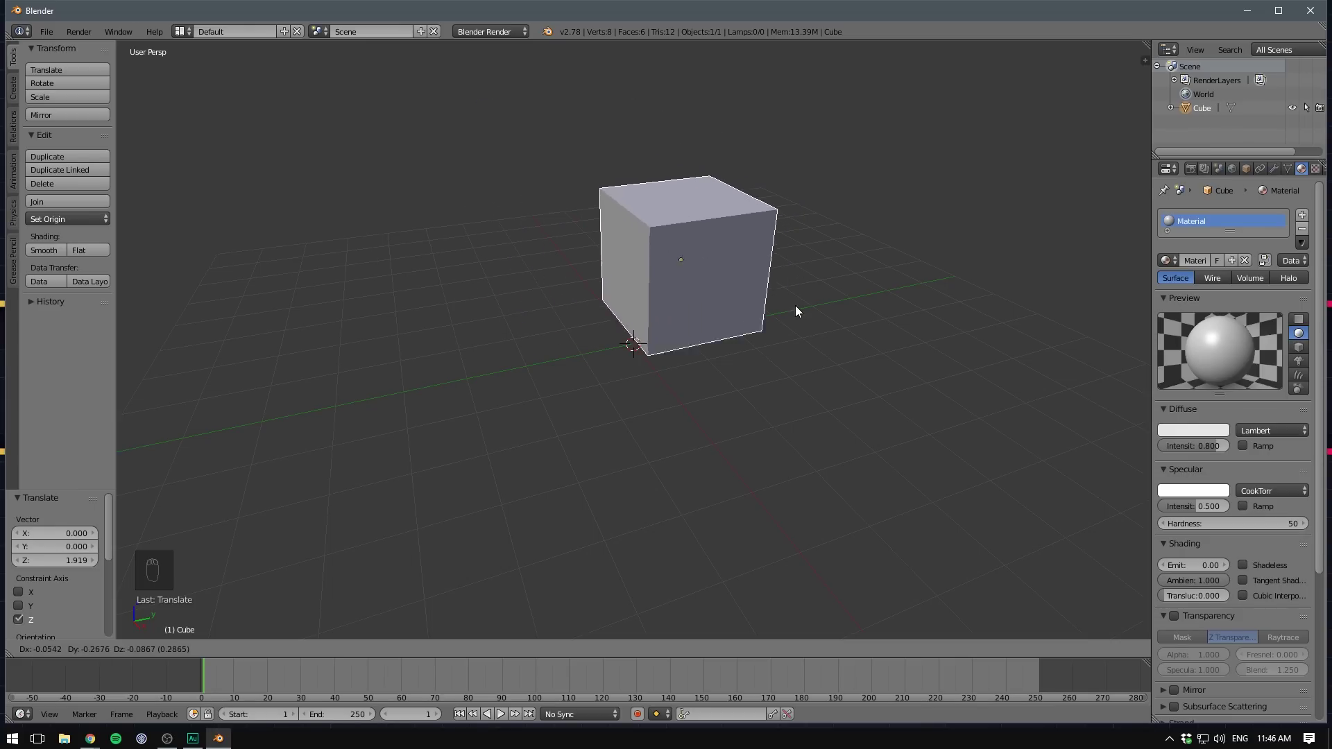
key("x")
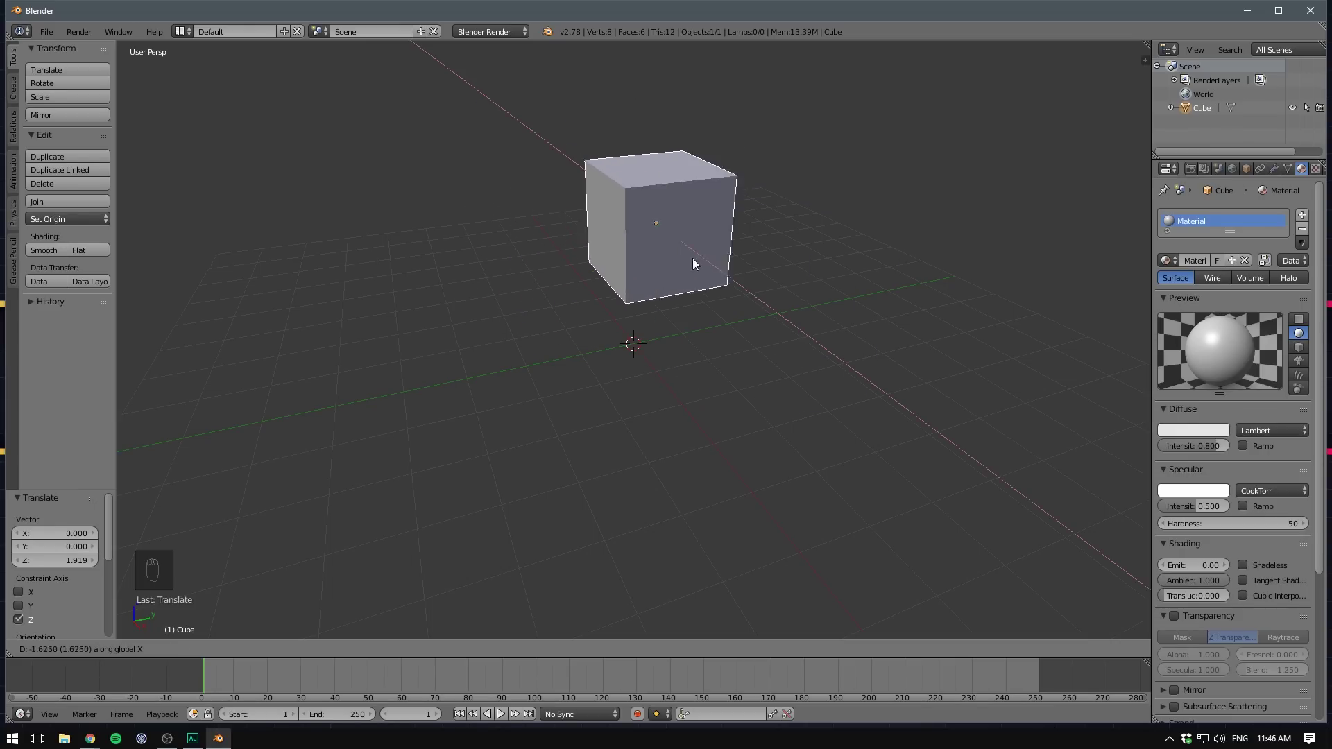
key("z")
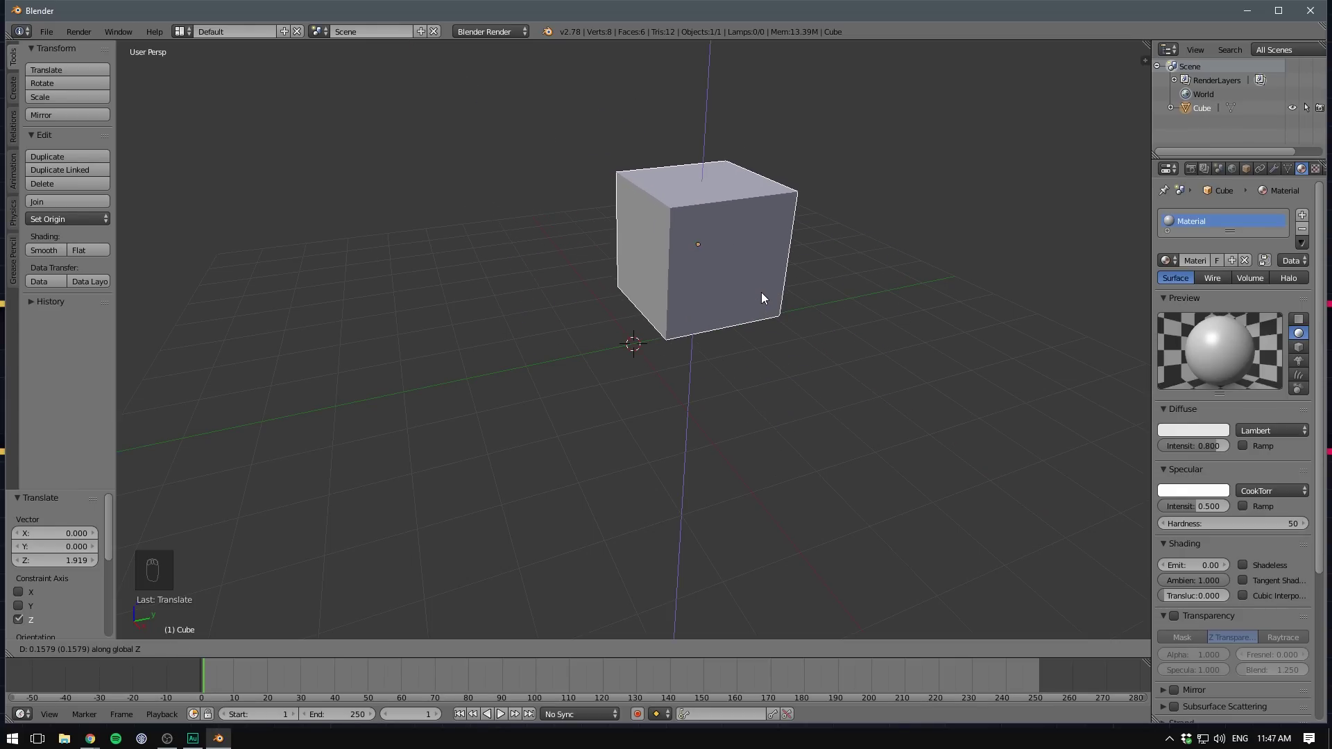
key("y")
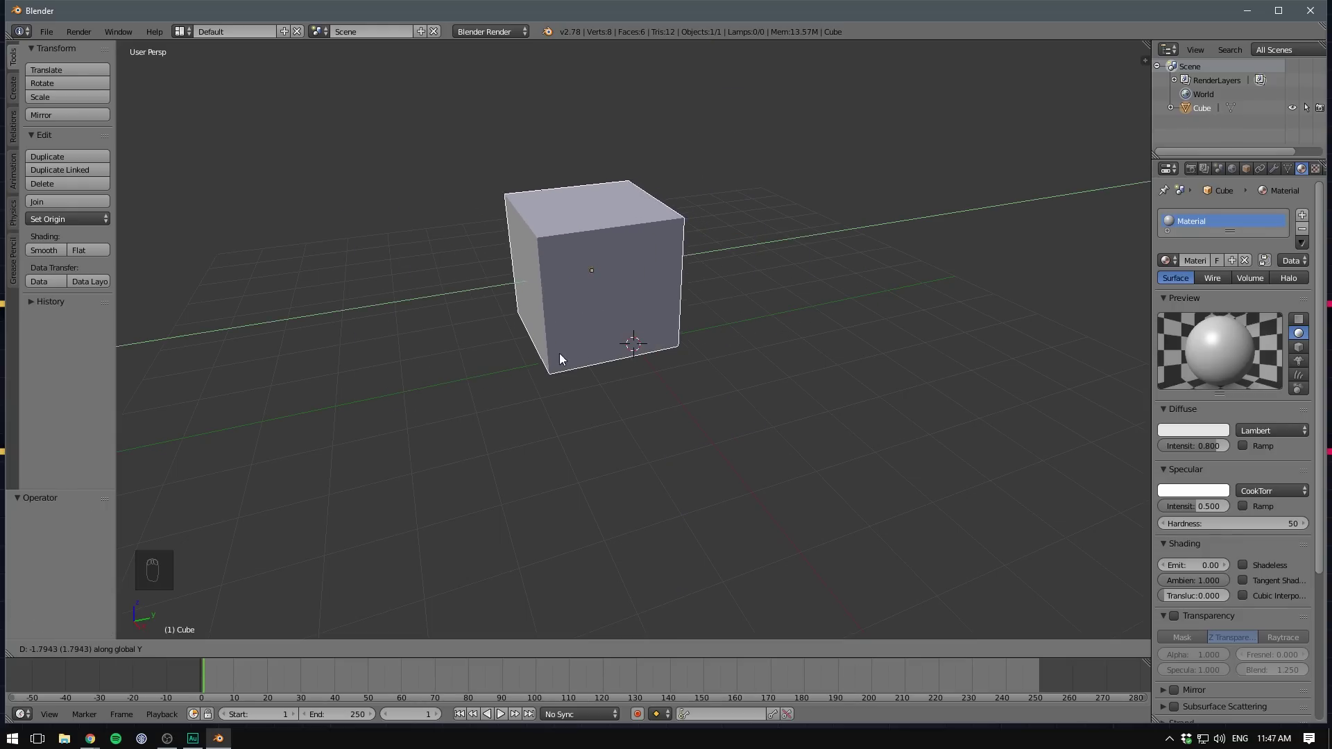
left_click(554, 357)
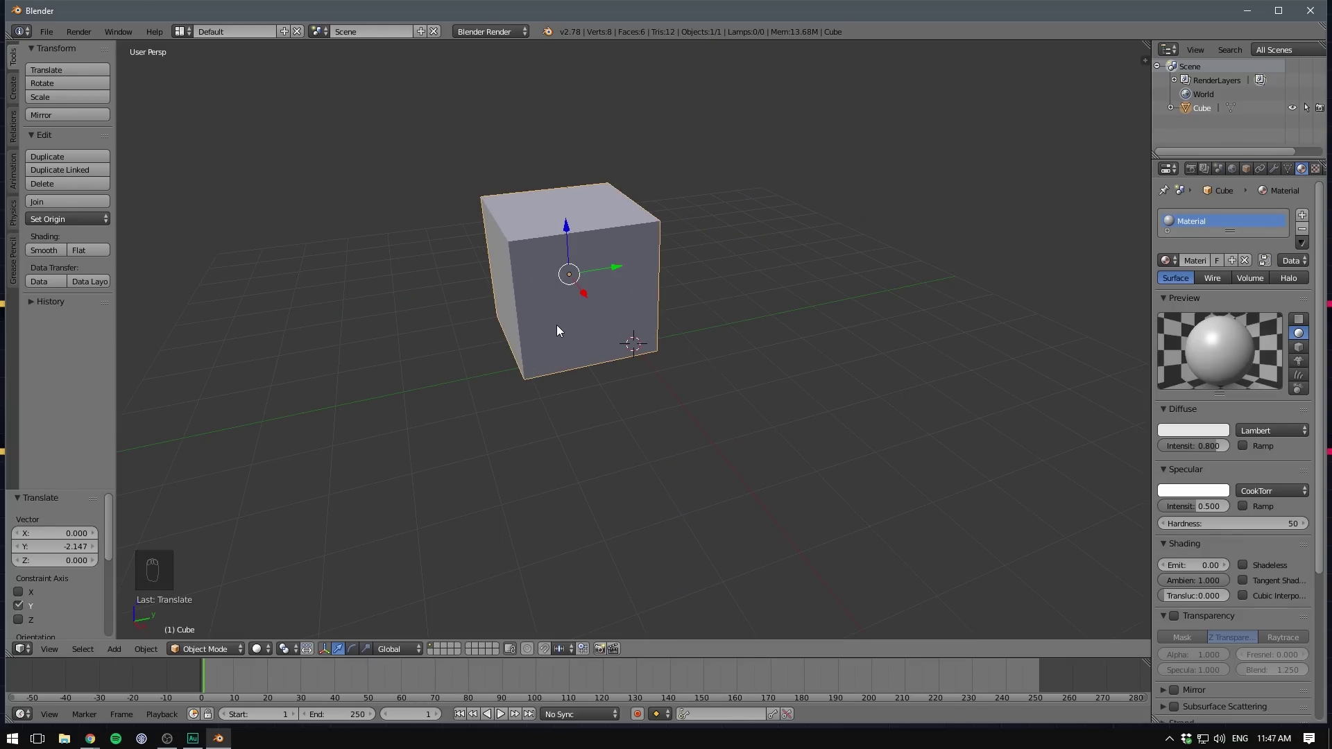
key("g")
key("x")
key("Escape")
Return the cube to the world origin and try a Z rotation, cancelling it
key("alt+g")
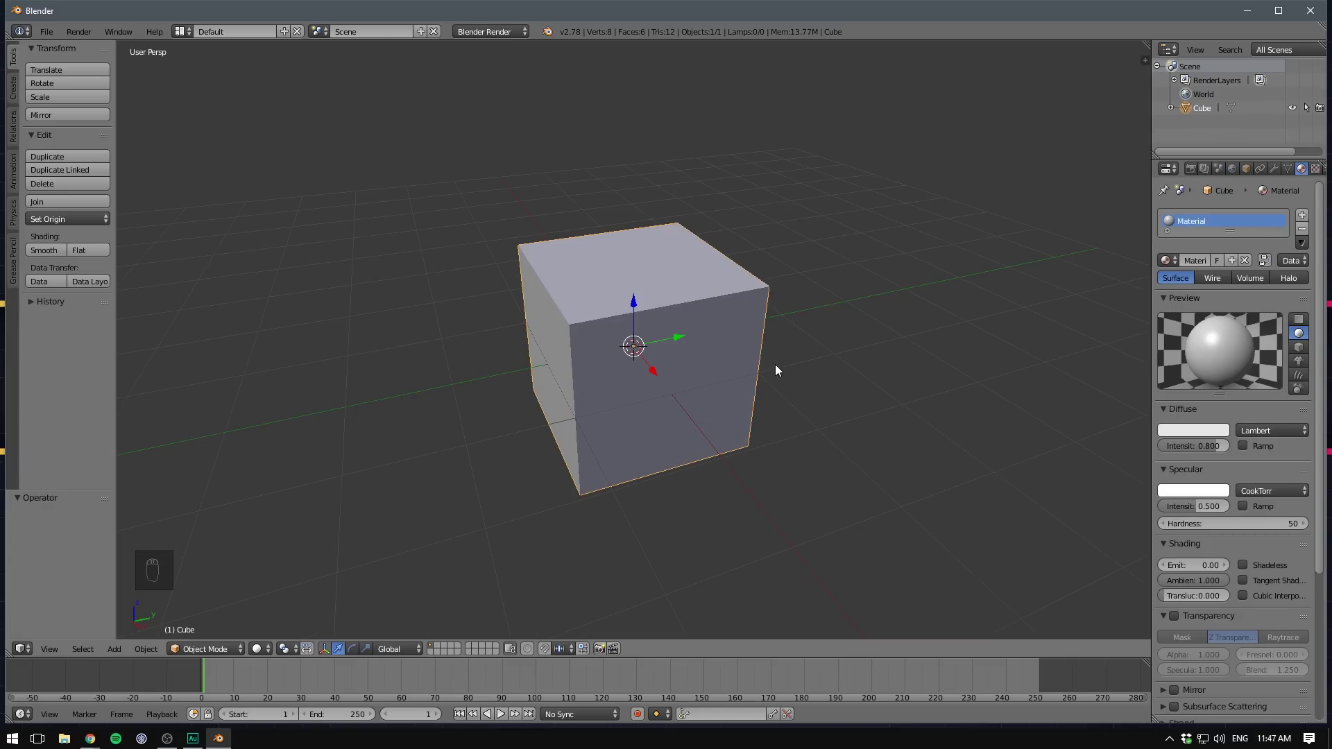
key("r")
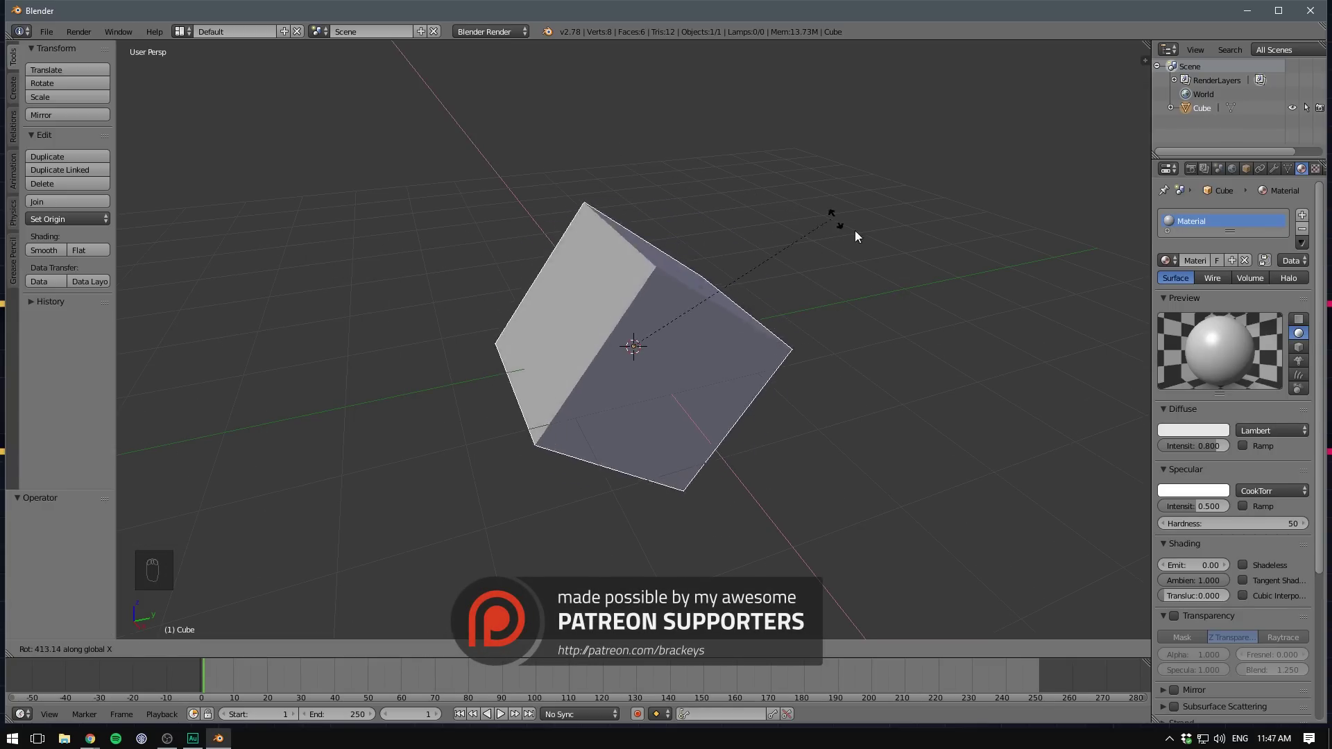
key("z")
right_click(963, 470)
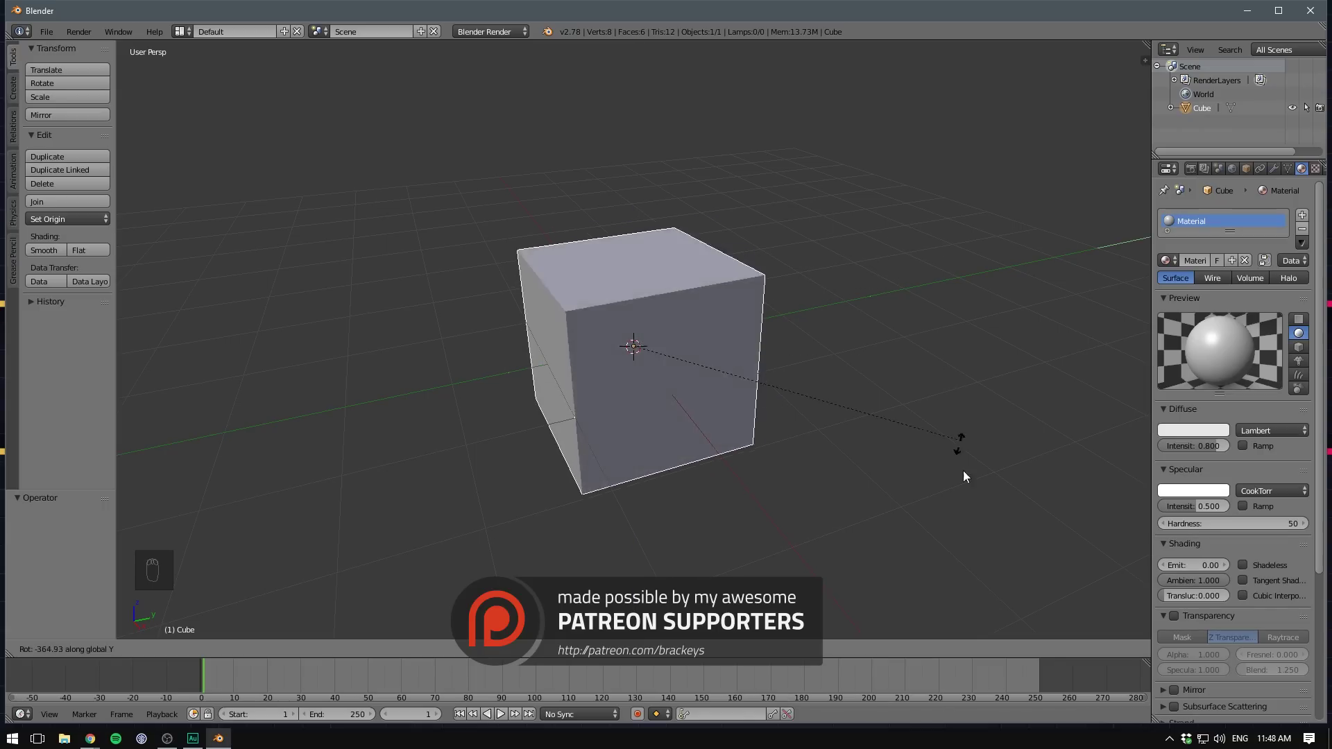
Stretch the cube by 1.998 along the Y axis only, then orbit around it
key("s")
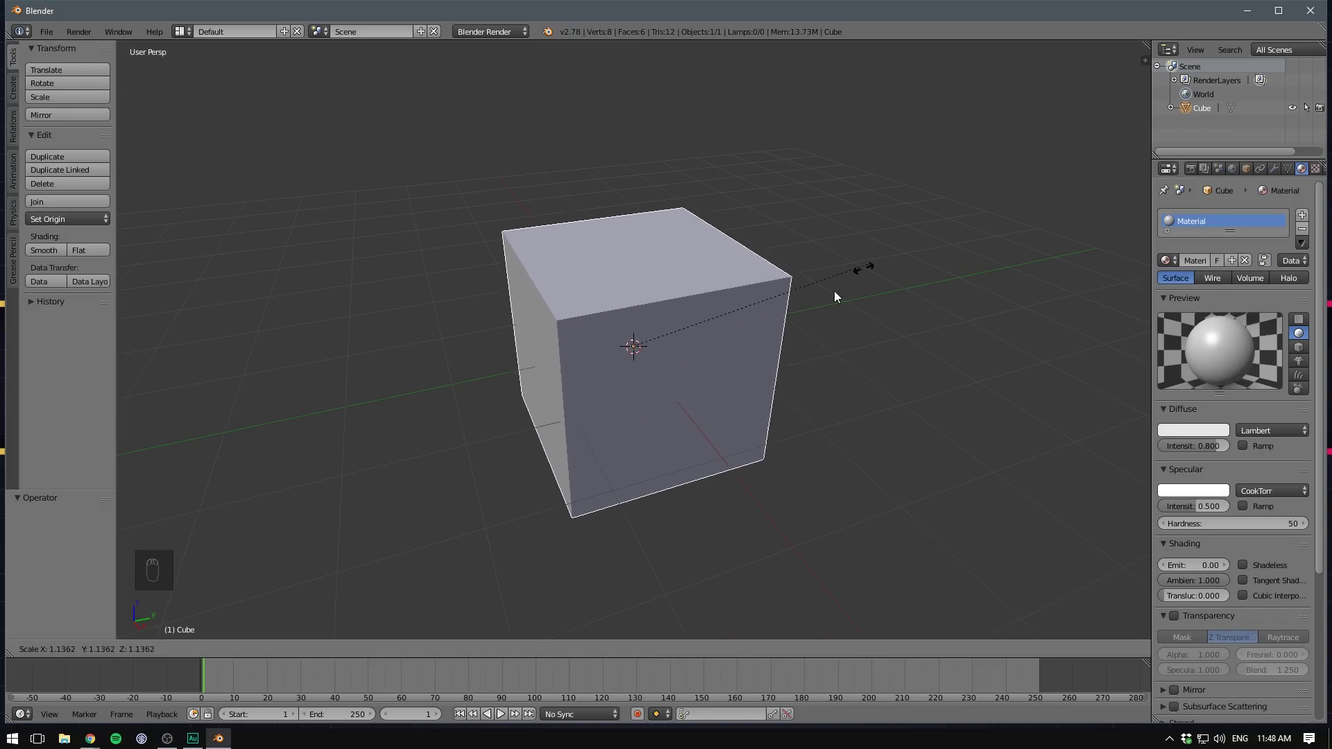
key("x")
key("z")
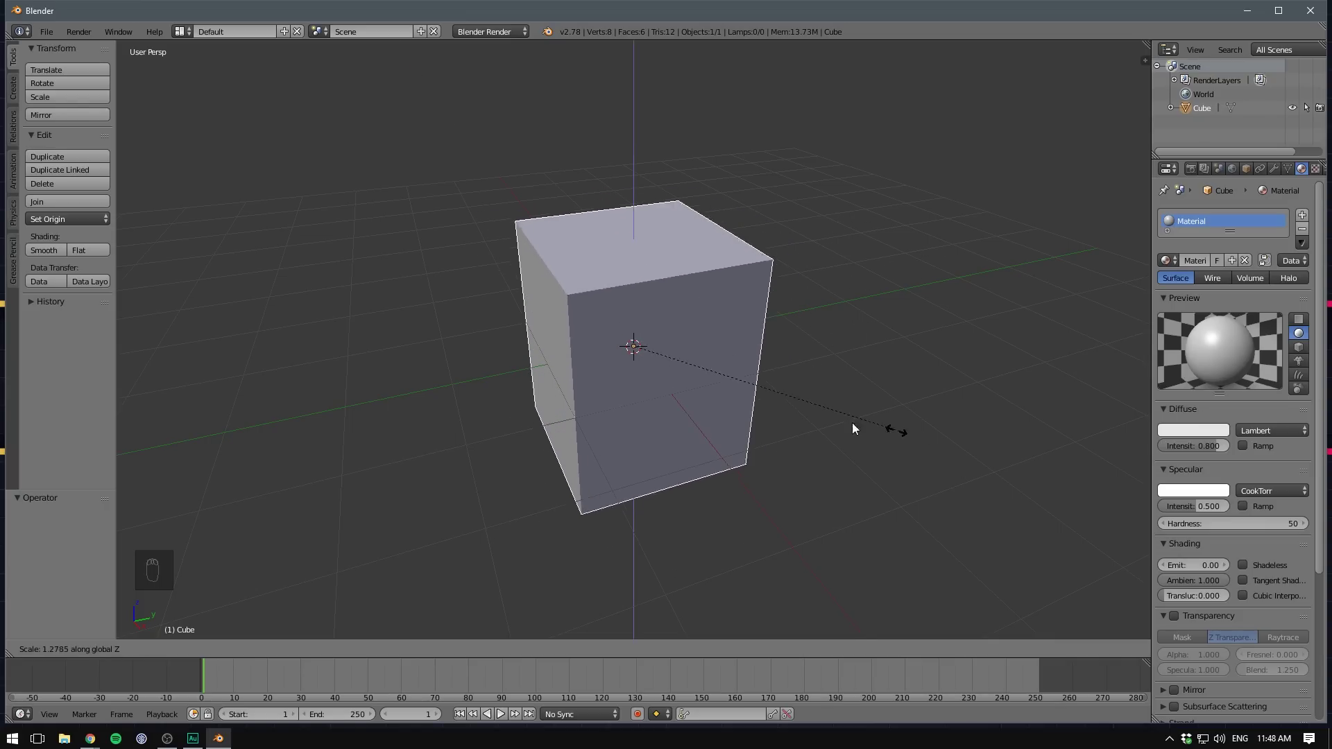
key("y")
left_click(1034, 276)
middle_click_drag(1035, 276, 738, 206)
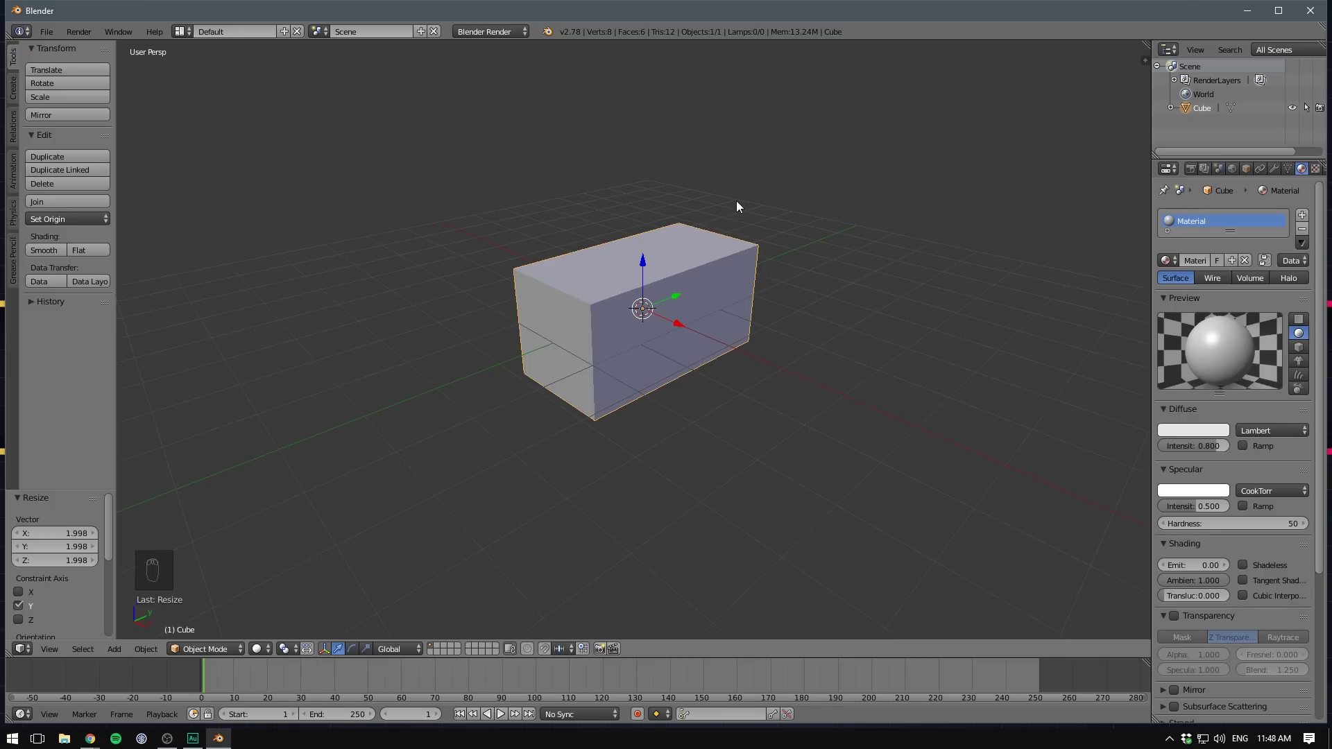
Delete the stretched box and add a fresh cube at the origin
key("x")
left_click(686, 240)
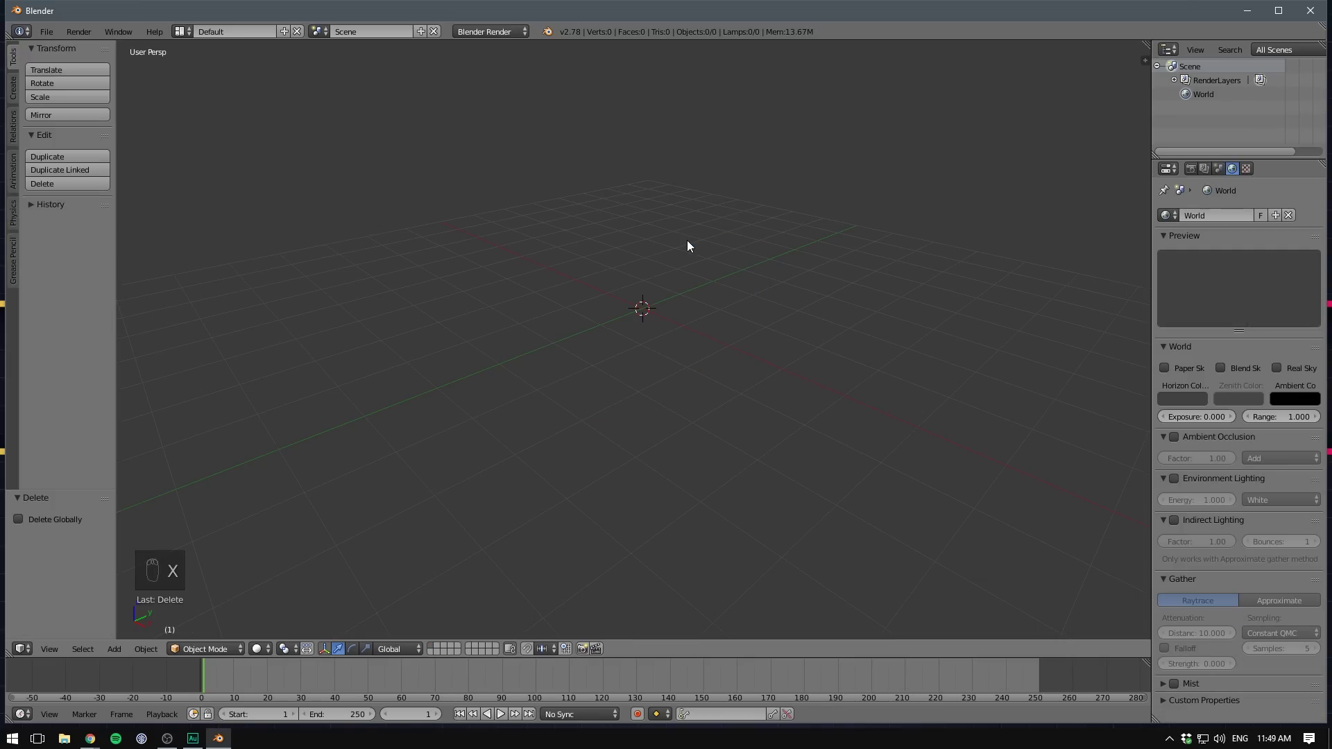
key("shift+a")
mouse_move(687, 240)
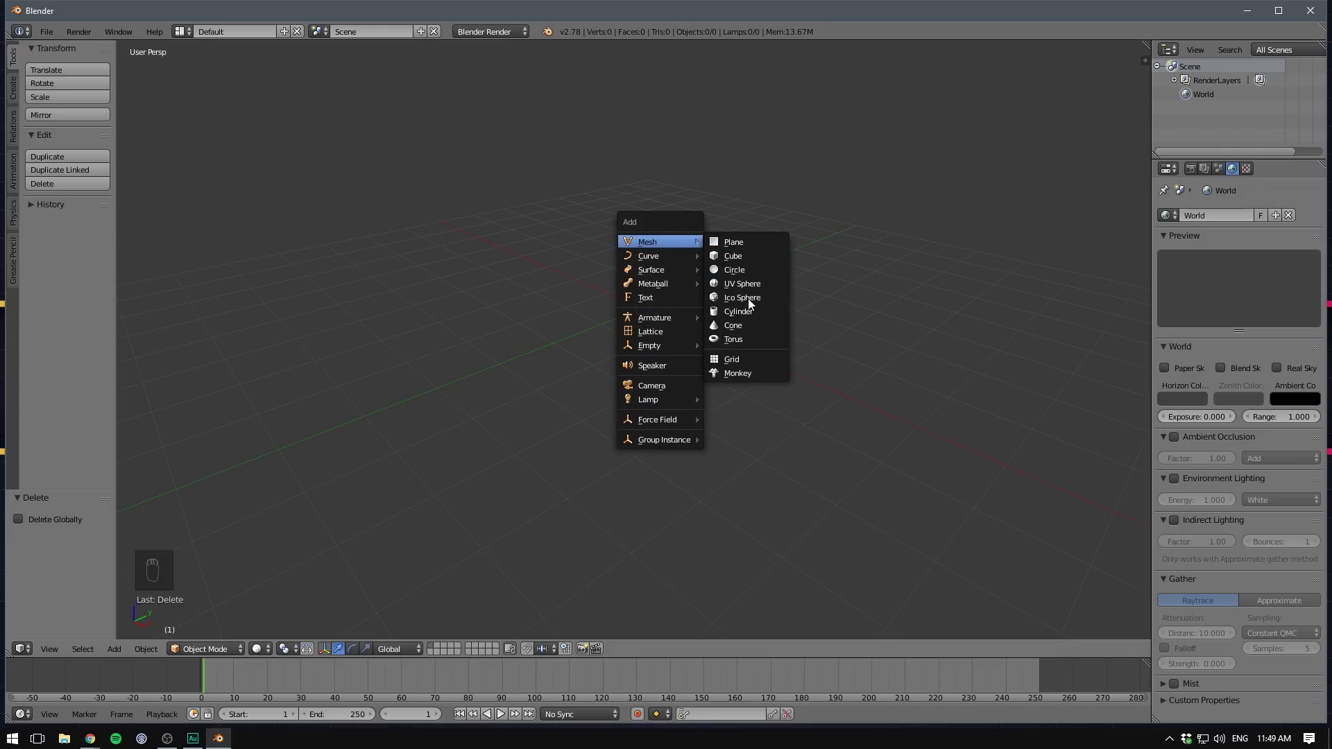
left_click(739, 254)
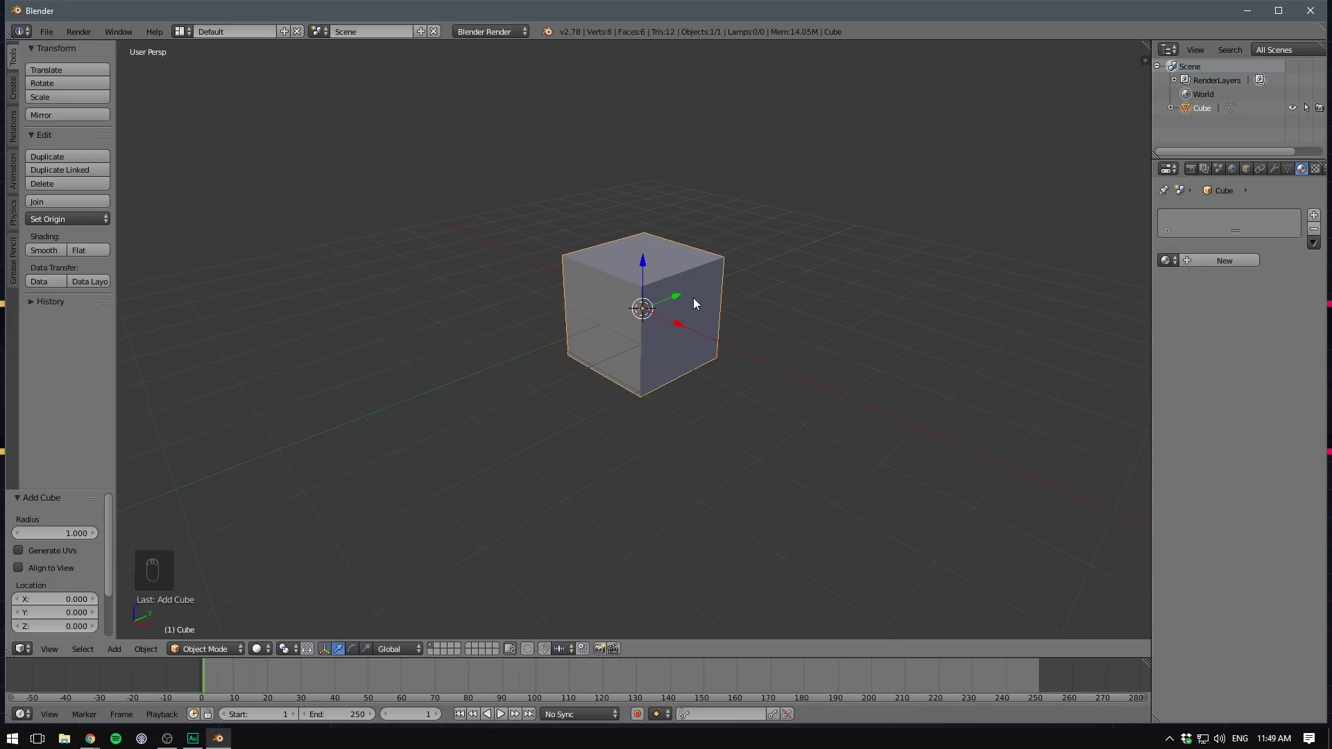
Flatten the new cube to 0.187 along Z into a thin slab
key("s")
key("z")
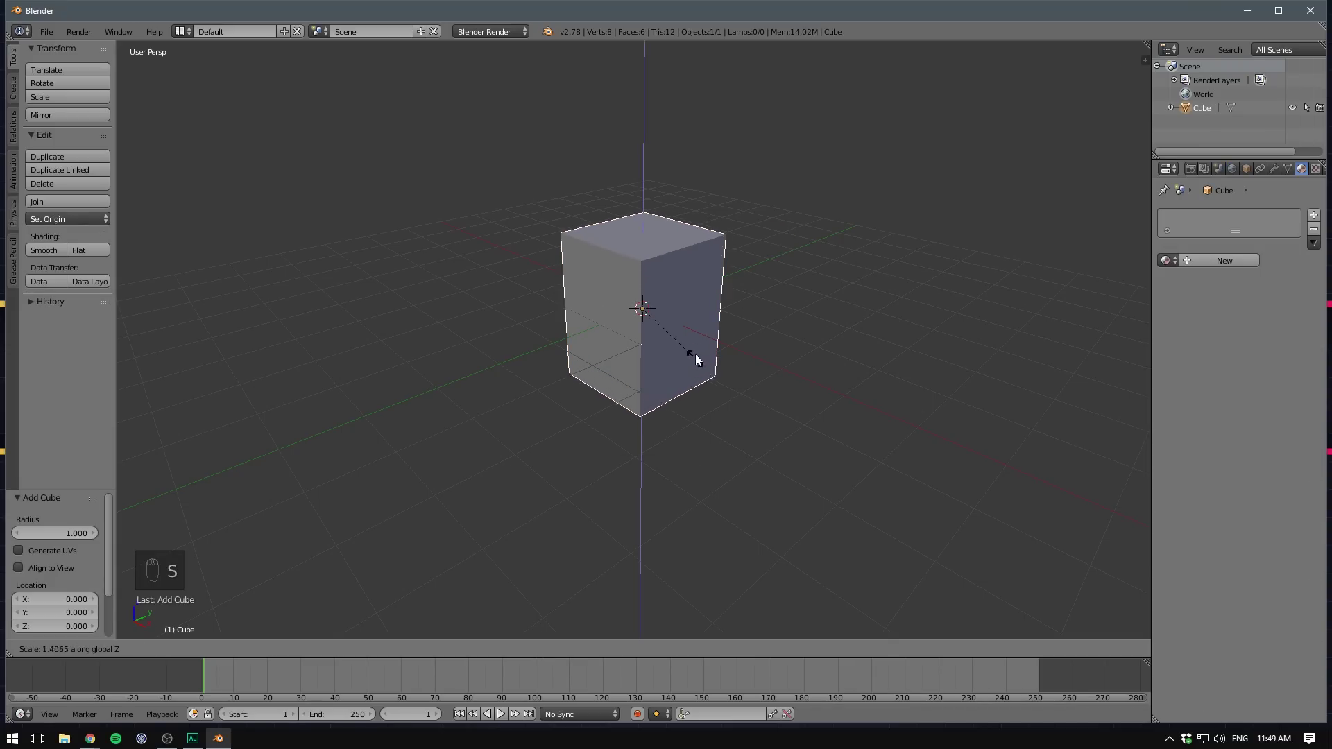
left_click(652, 305)
Raise the slab vertically along Z above the grid
key("g")
key("z")
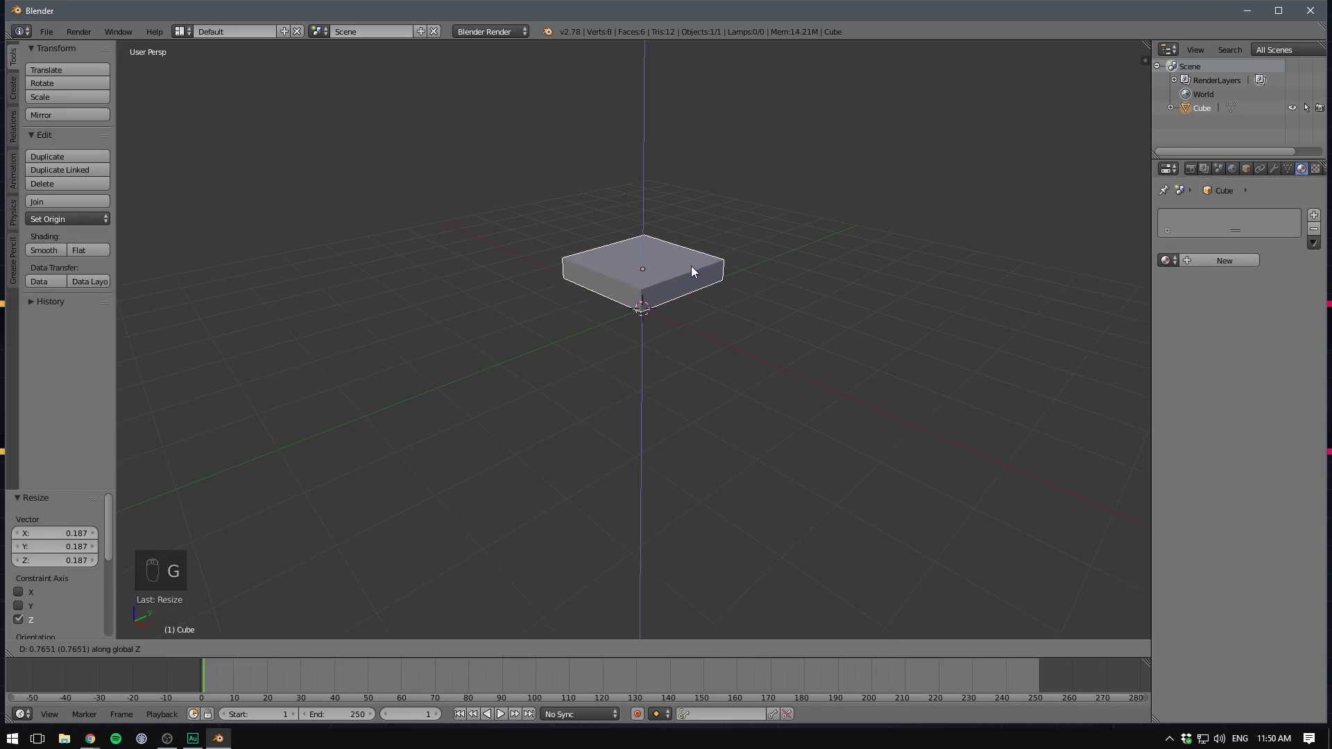
left_click(688, 252)
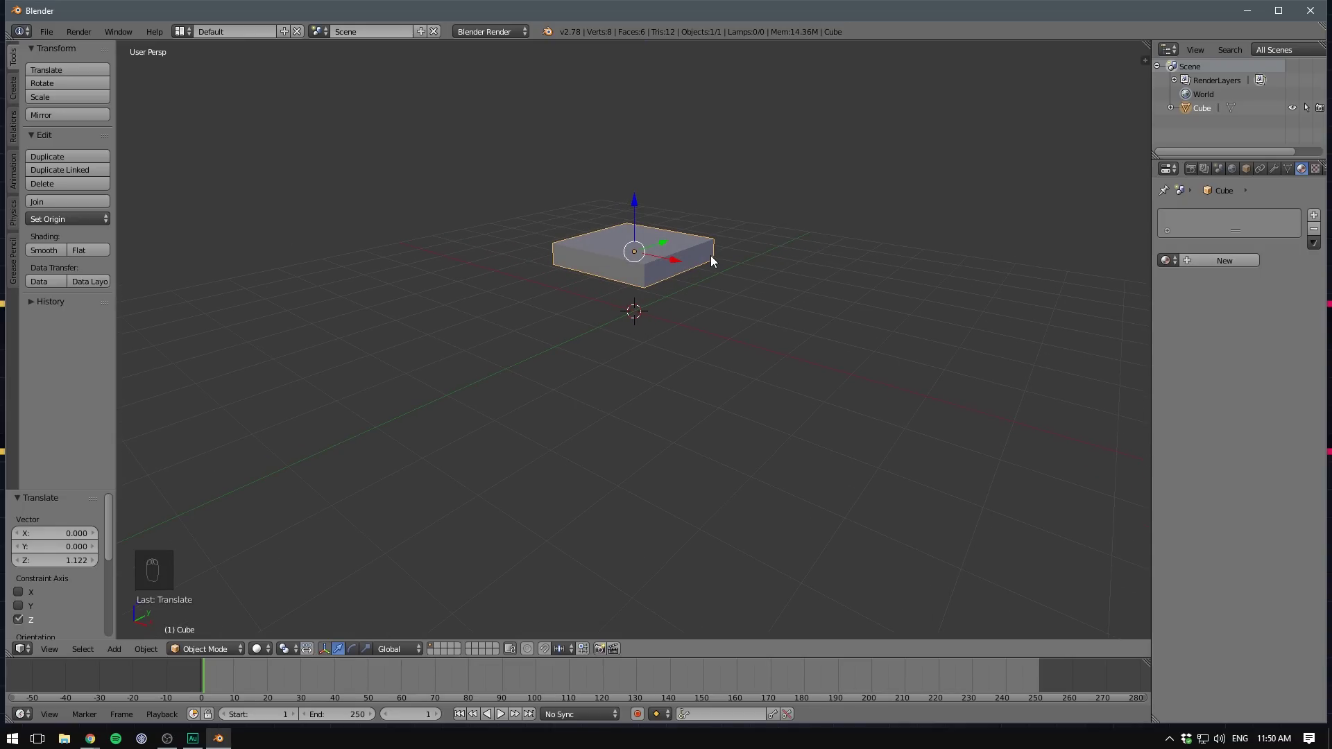
Add a cylinder and shrink it uniformly to 0.185
key("shift+a")
mouse_move(710, 260)
left_click(757, 326)
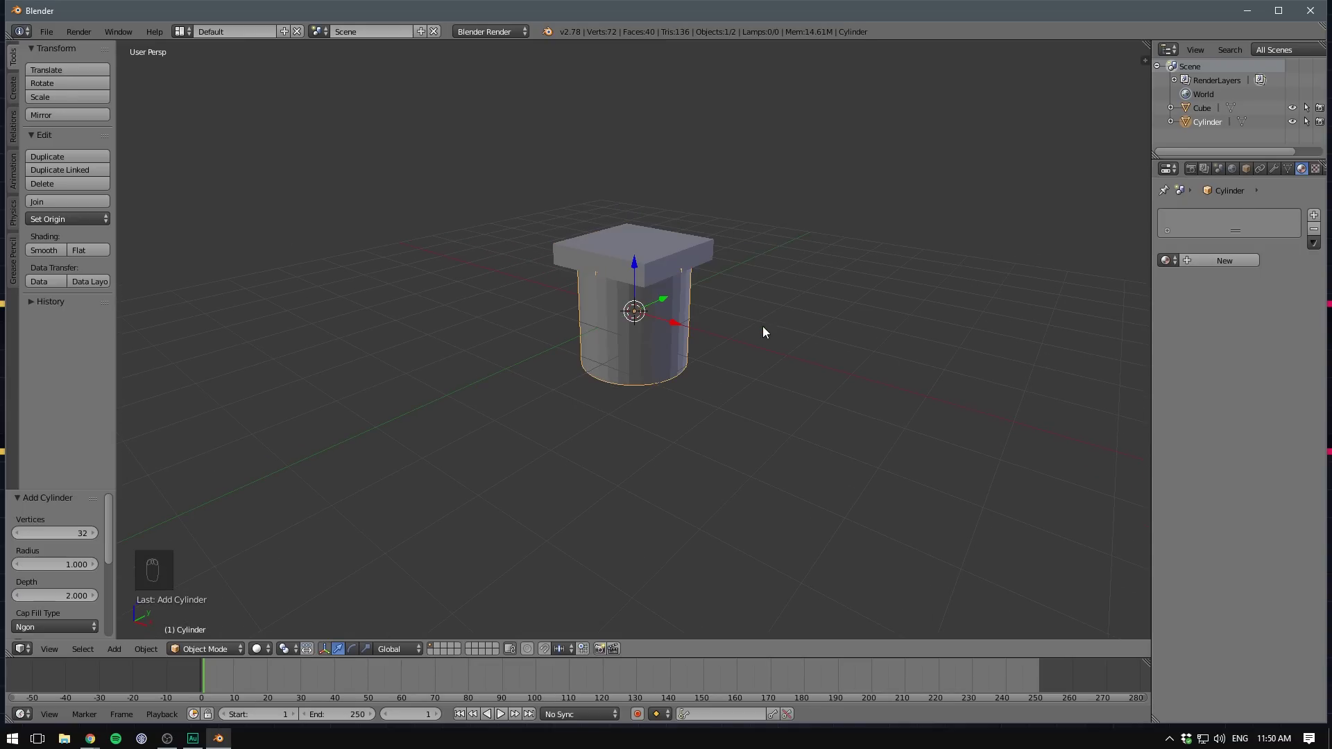
key("s")
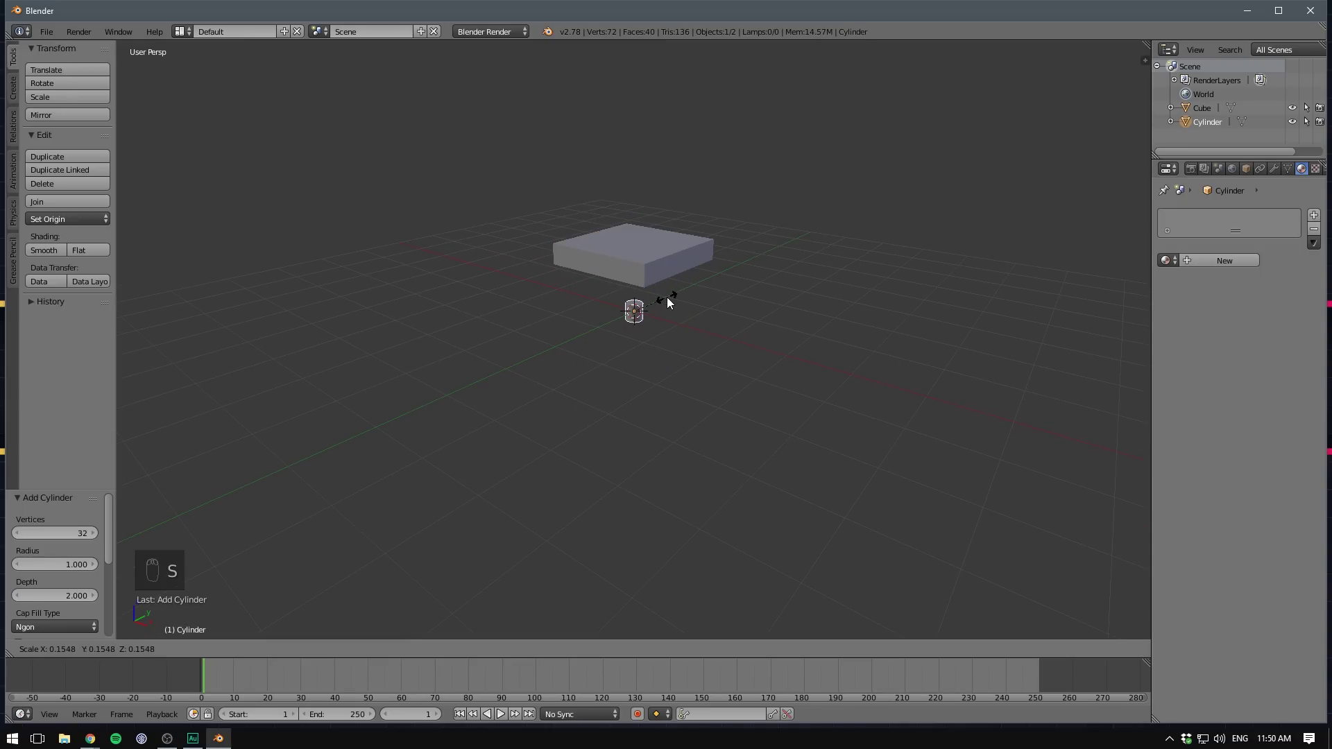
left_click(667, 297)
Stretch the cylinder 5.731 along Z and switch to top orthographic view
key("s")
key("z")
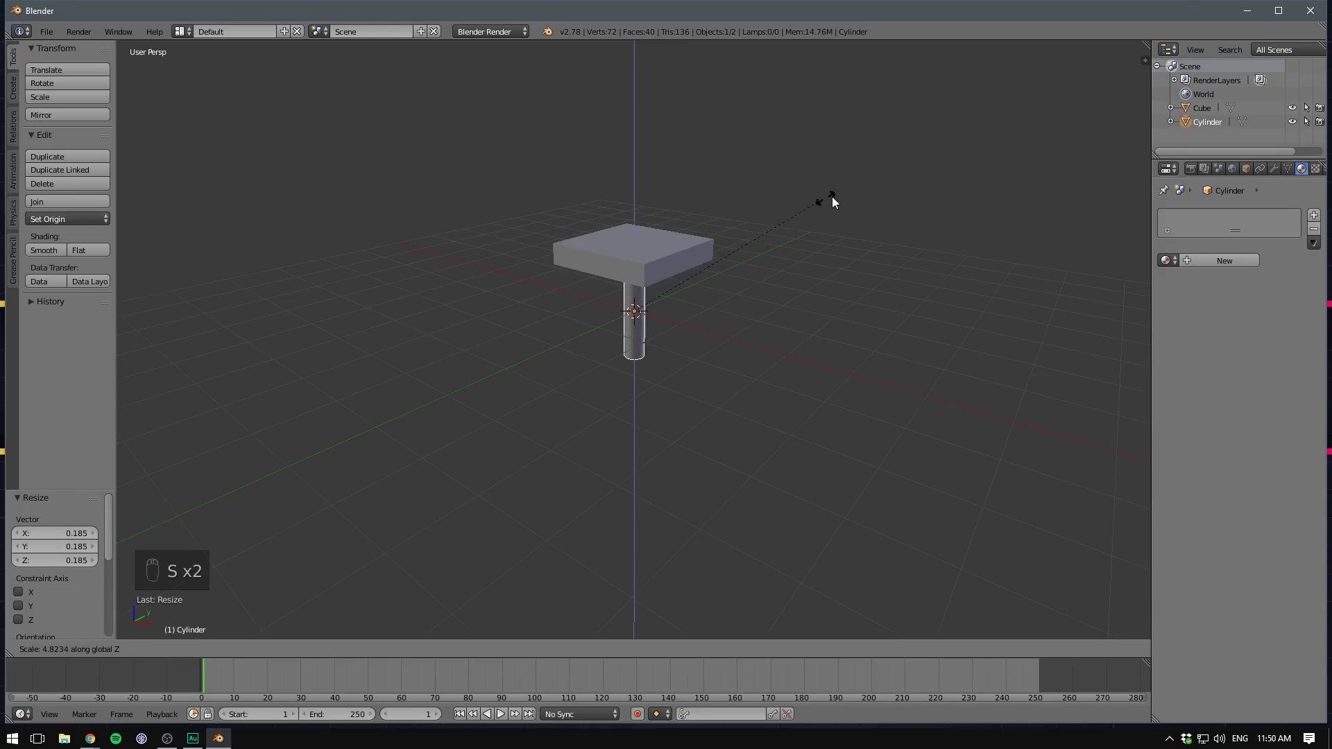
left_click(831, 197)
key("KP_5")
key("KP_7")
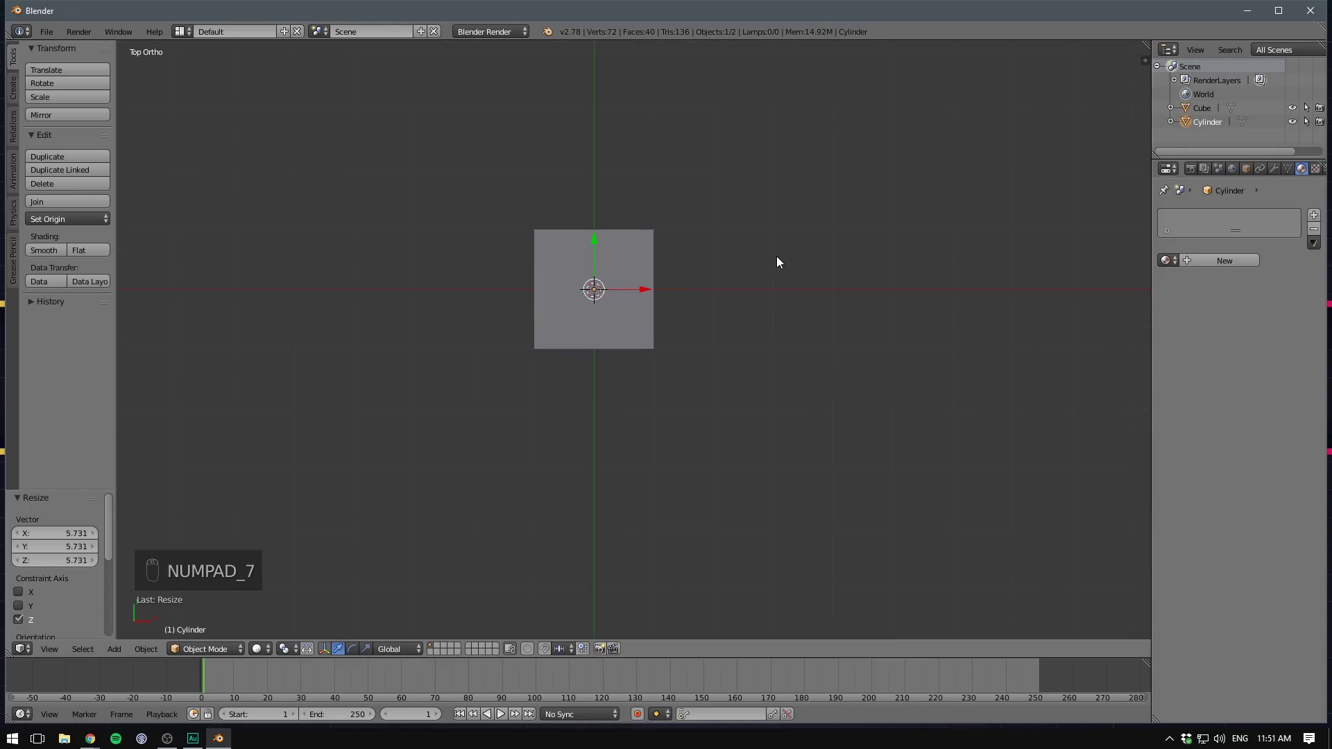
In wireframe shading, move the leg under one corner and duplicate it to the opposite corner
left_click(259, 647)
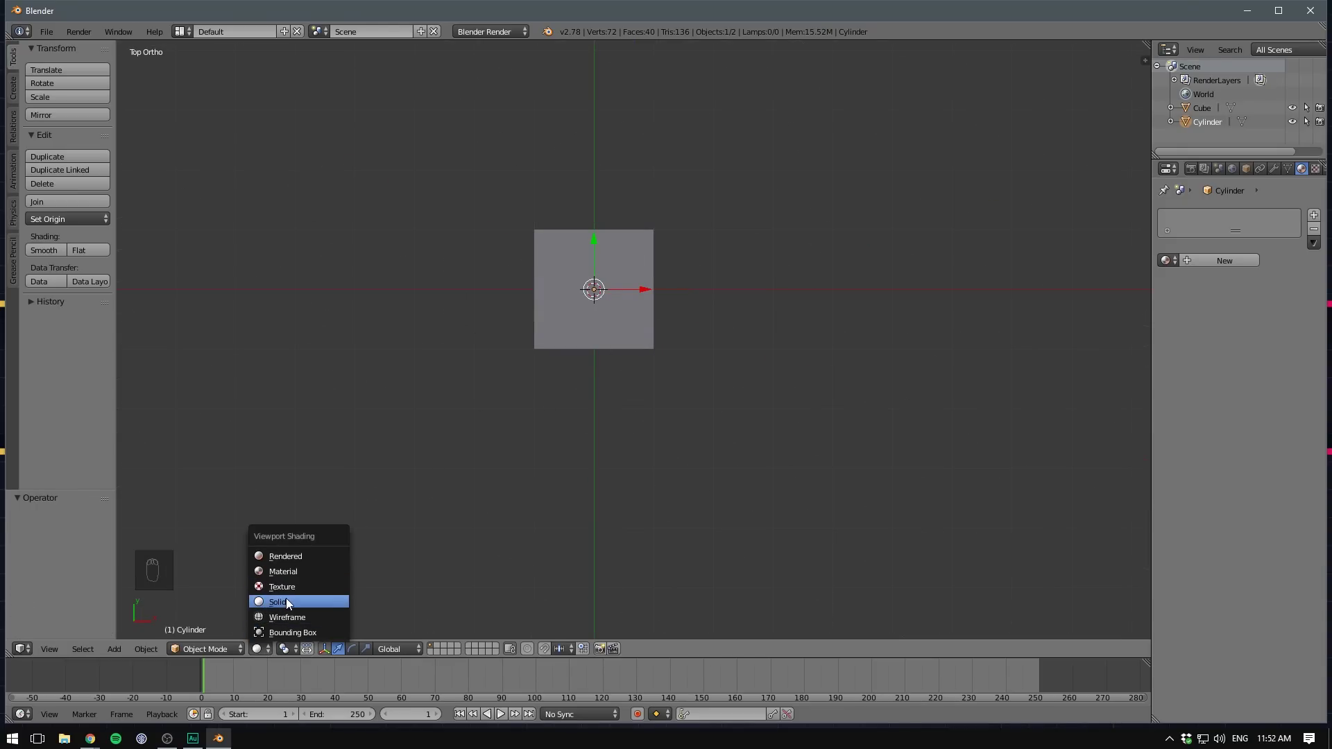
left_click(289, 616)
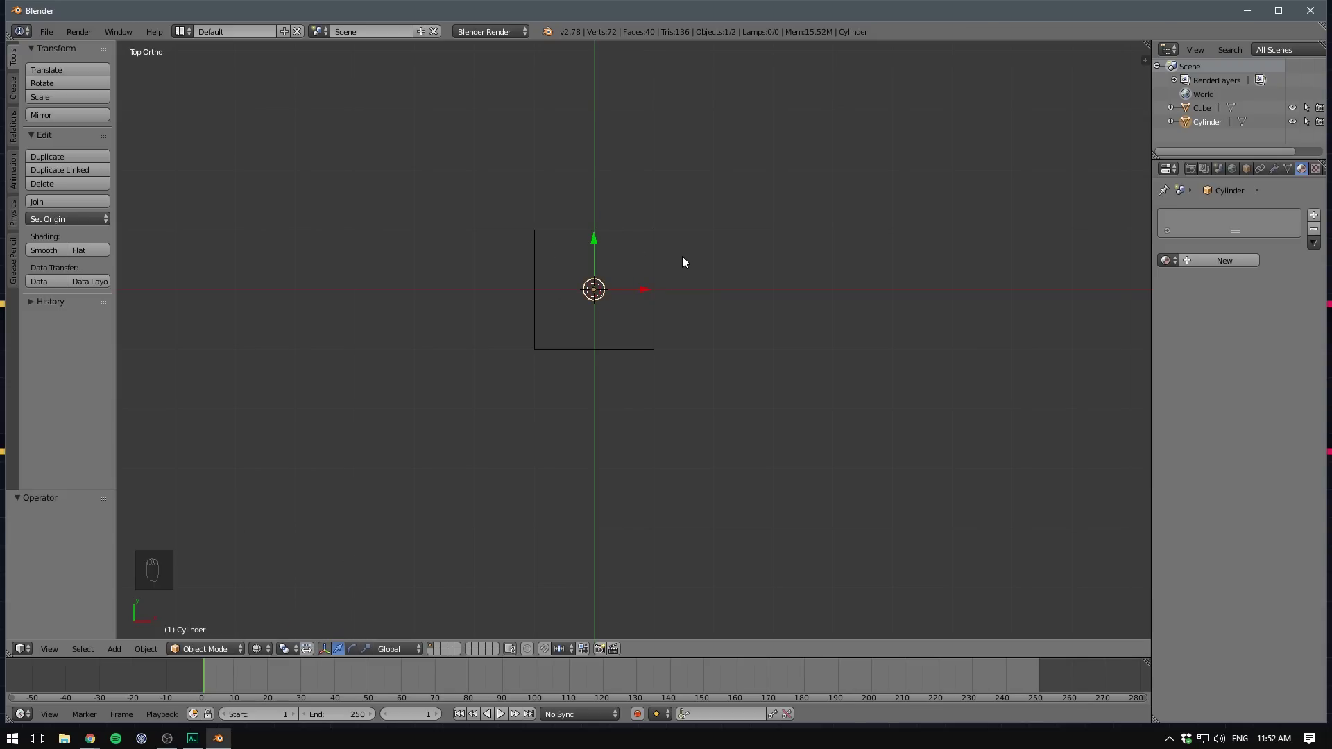
key("g")
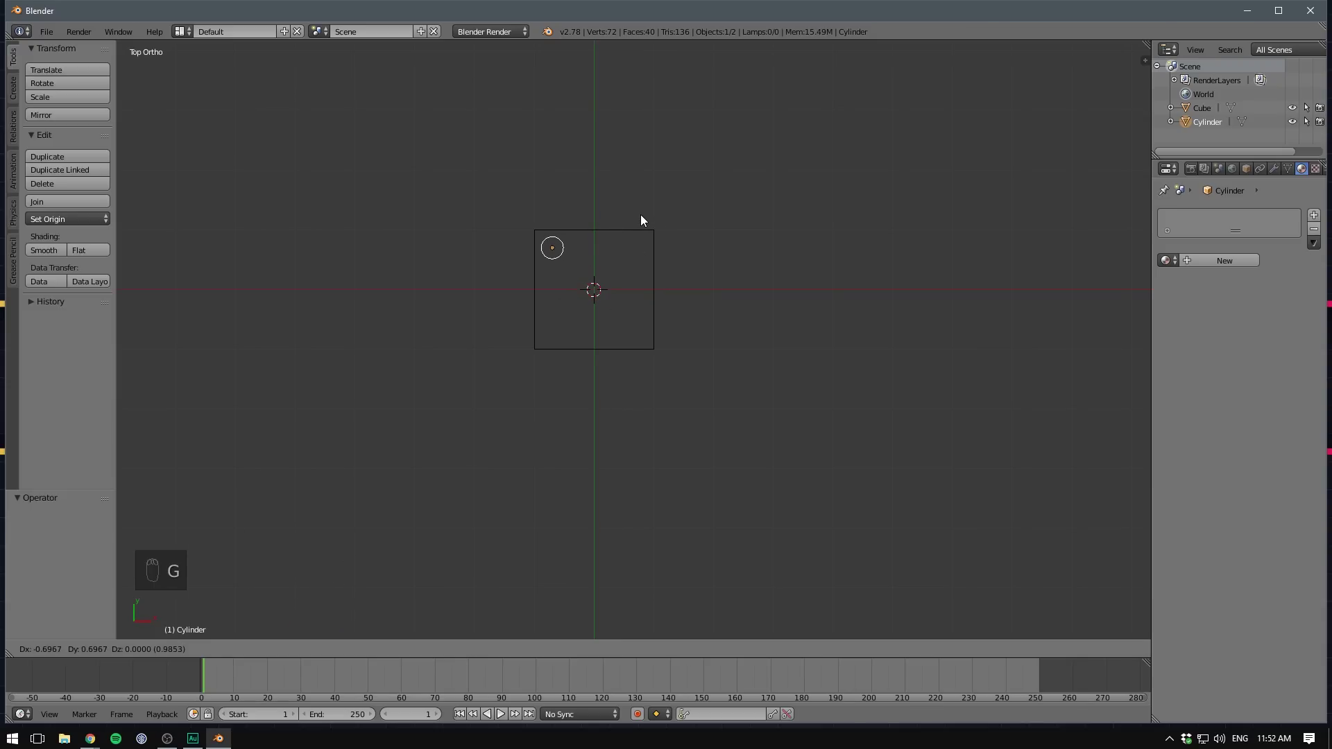
left_click(639, 213)
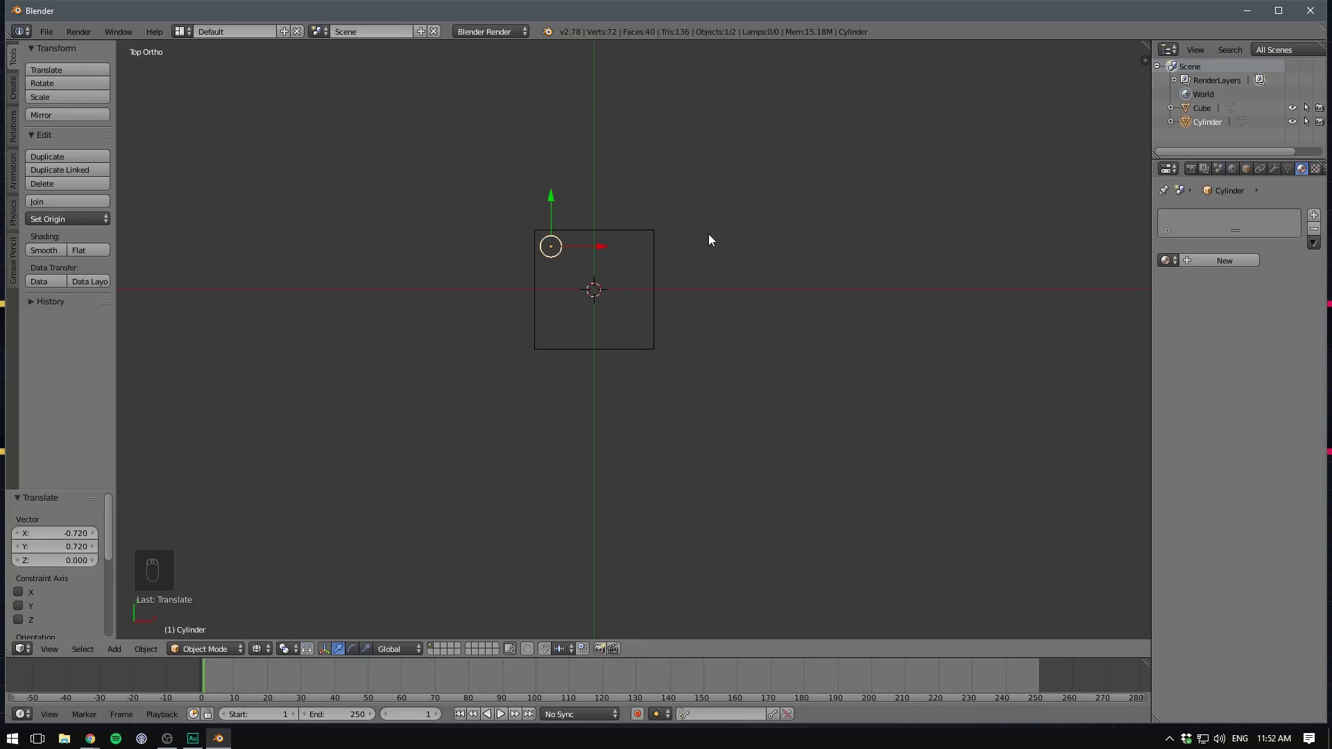
key("shift+d")
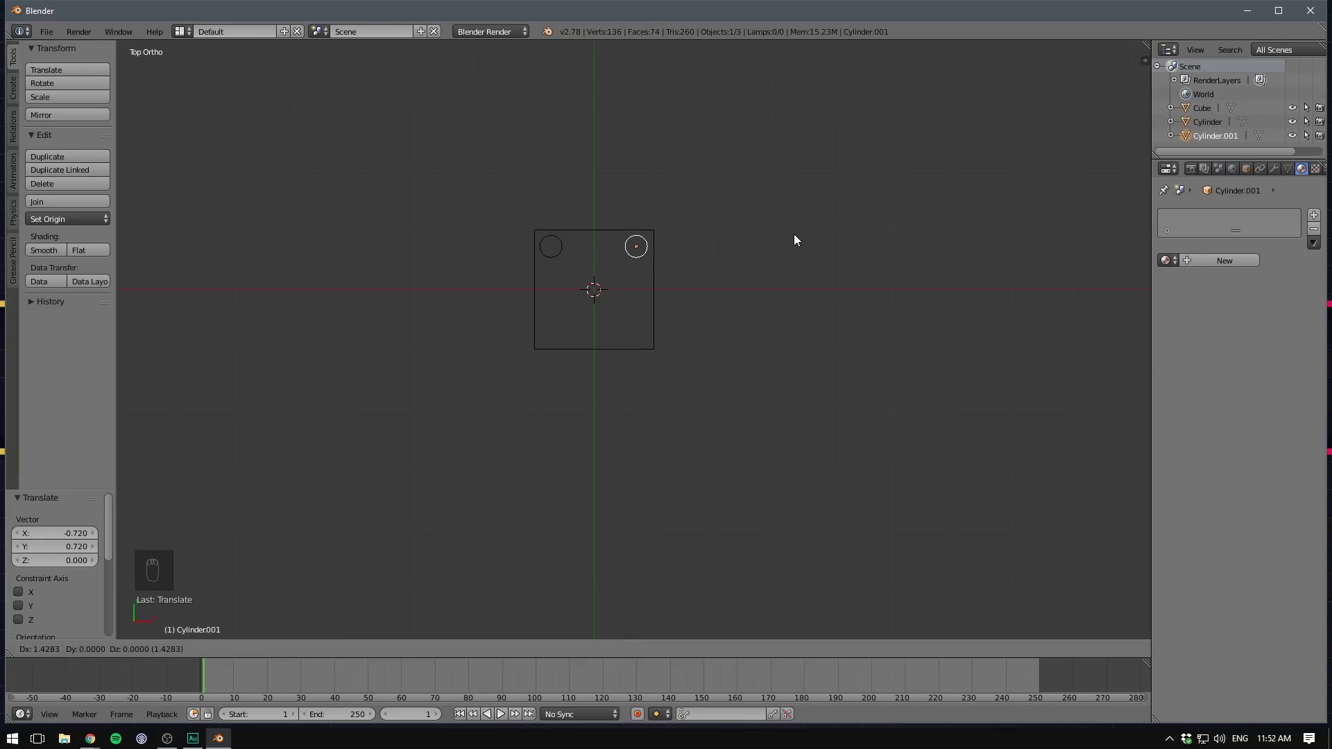
left_click(794, 236)
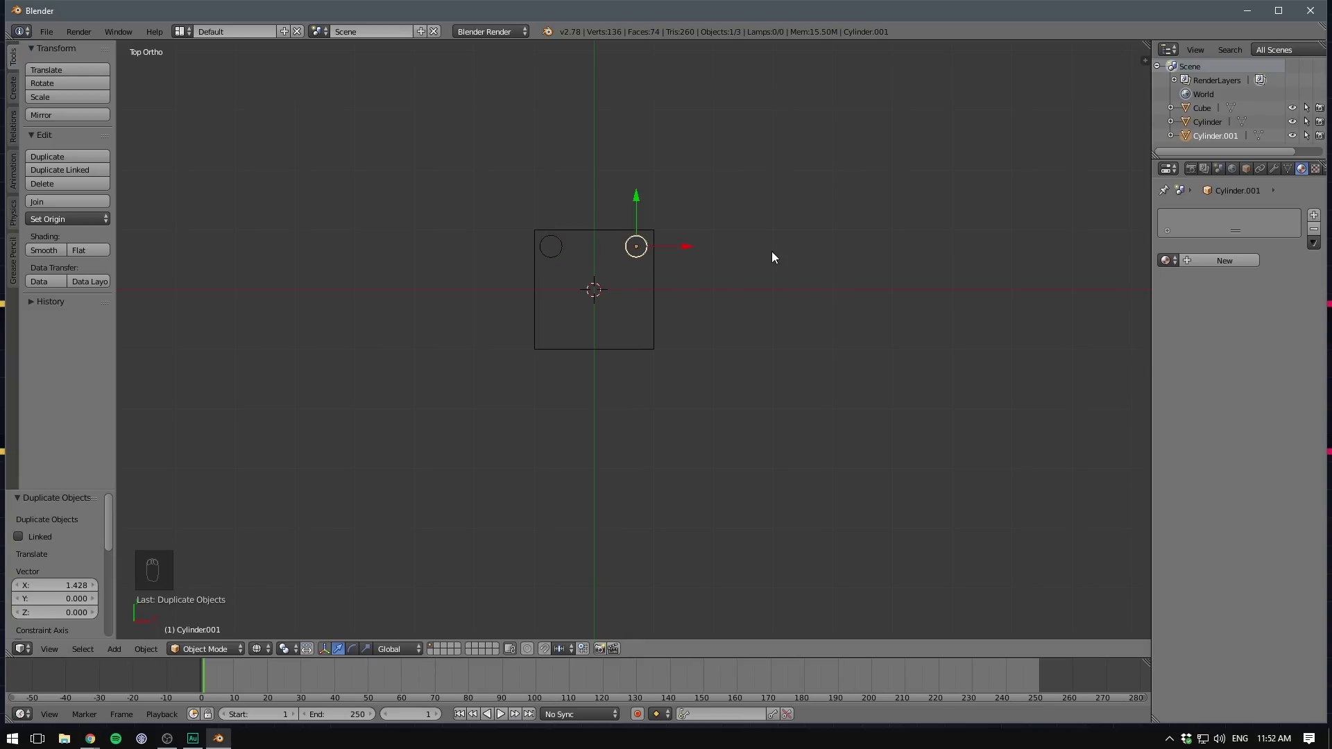
Duplicate both legs under the remaining two corners and return to solid shading
right_click(559, 244, "shift")
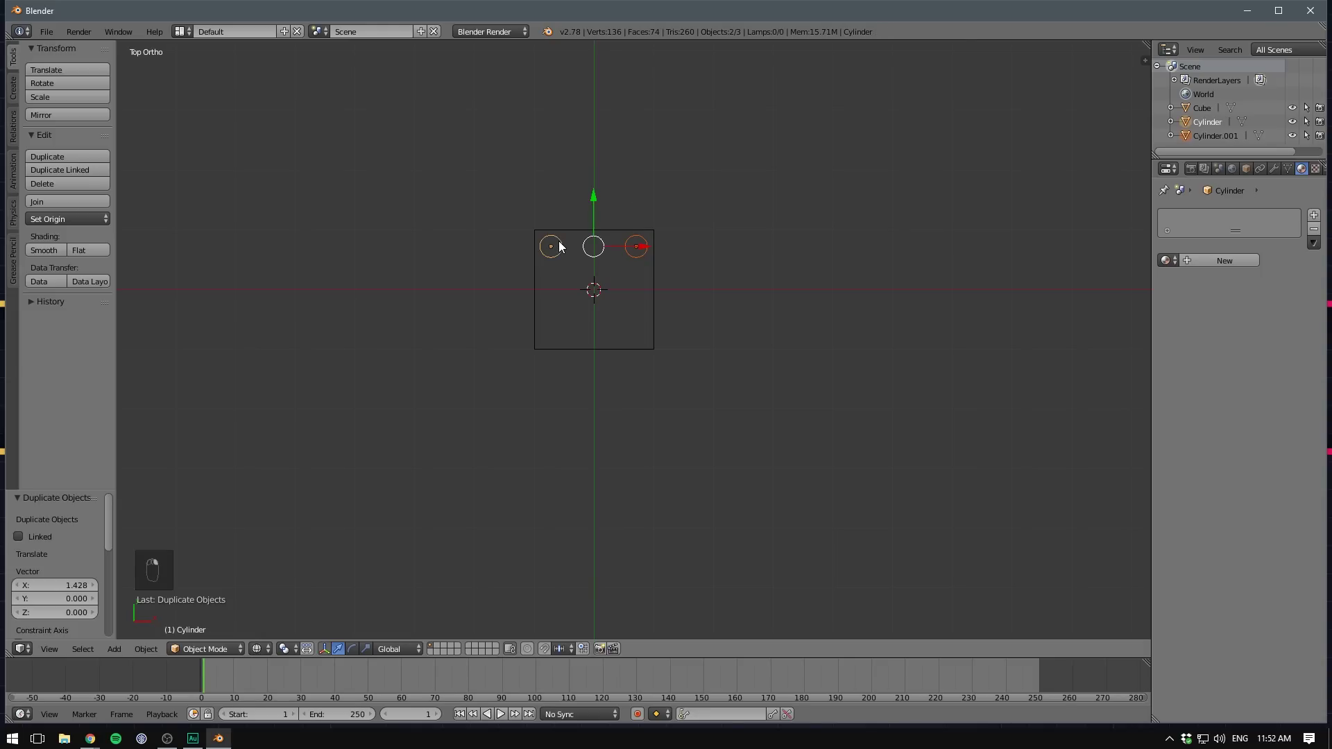
key("shift+d")
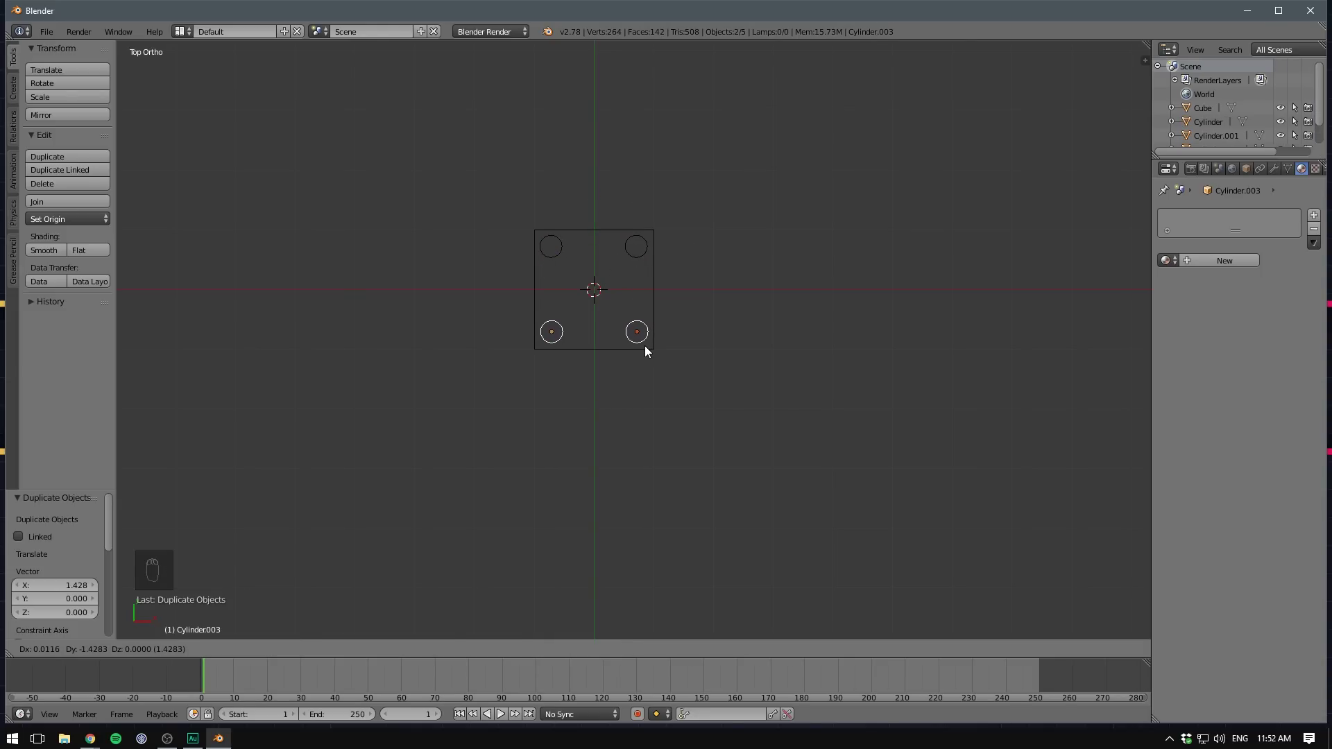
left_click(644, 345)
left_click(258, 648)
left_click(284, 598)
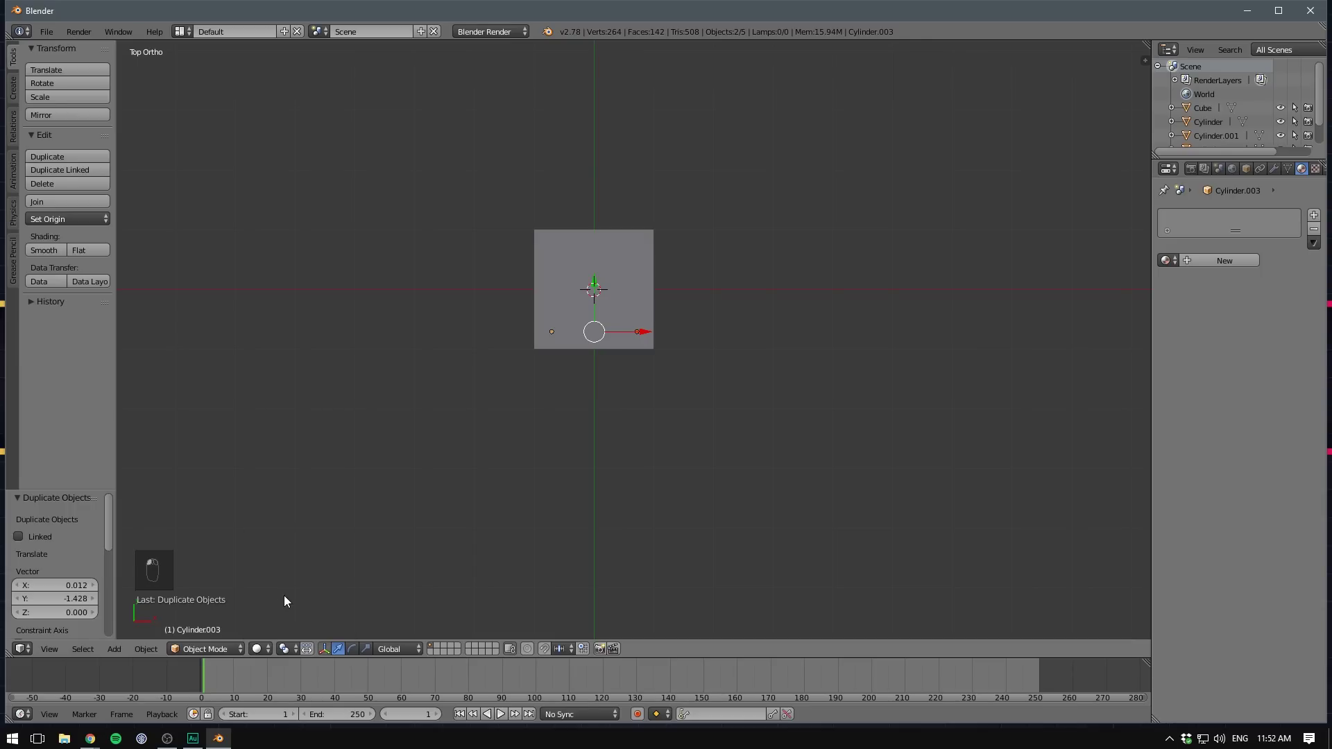
Select all four cylinder legs in perspective view and apply Smooth shading
key("KP_5")
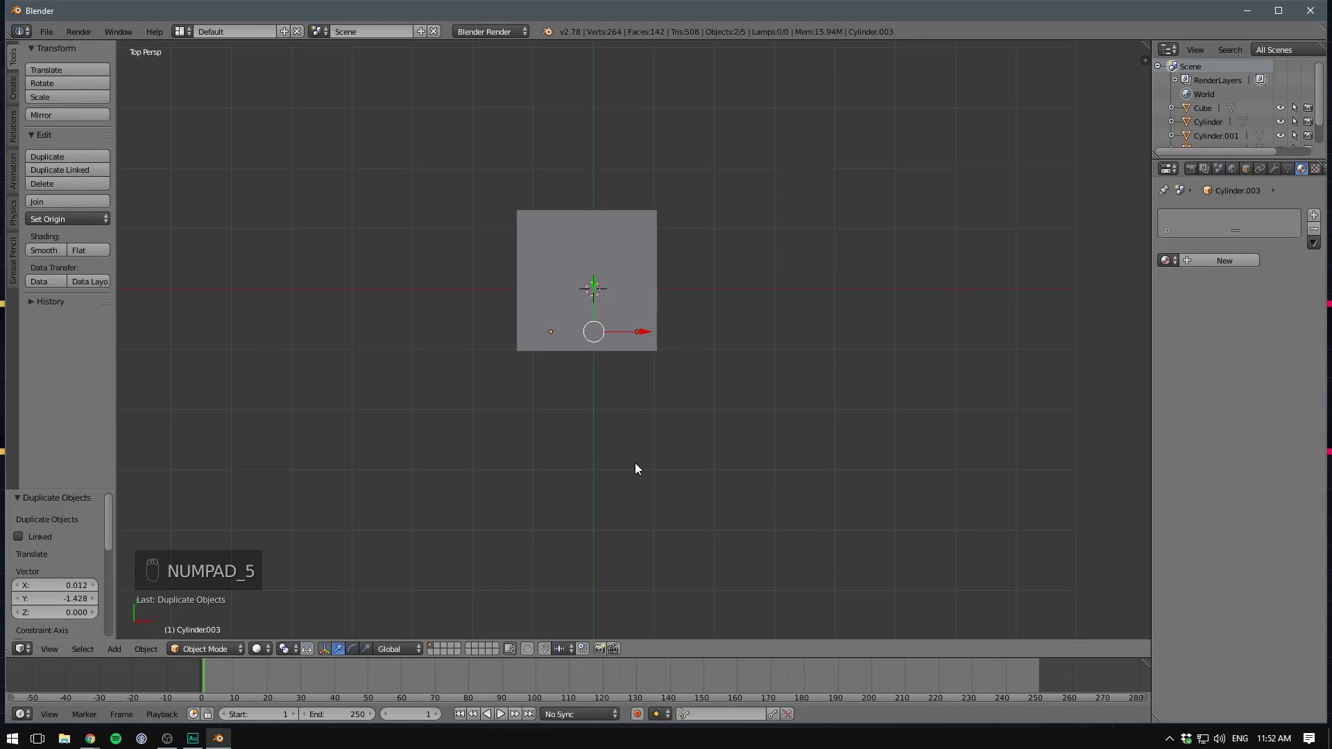
middle_click_drag(697, 452, 641, 285)
right_click(641, 285)
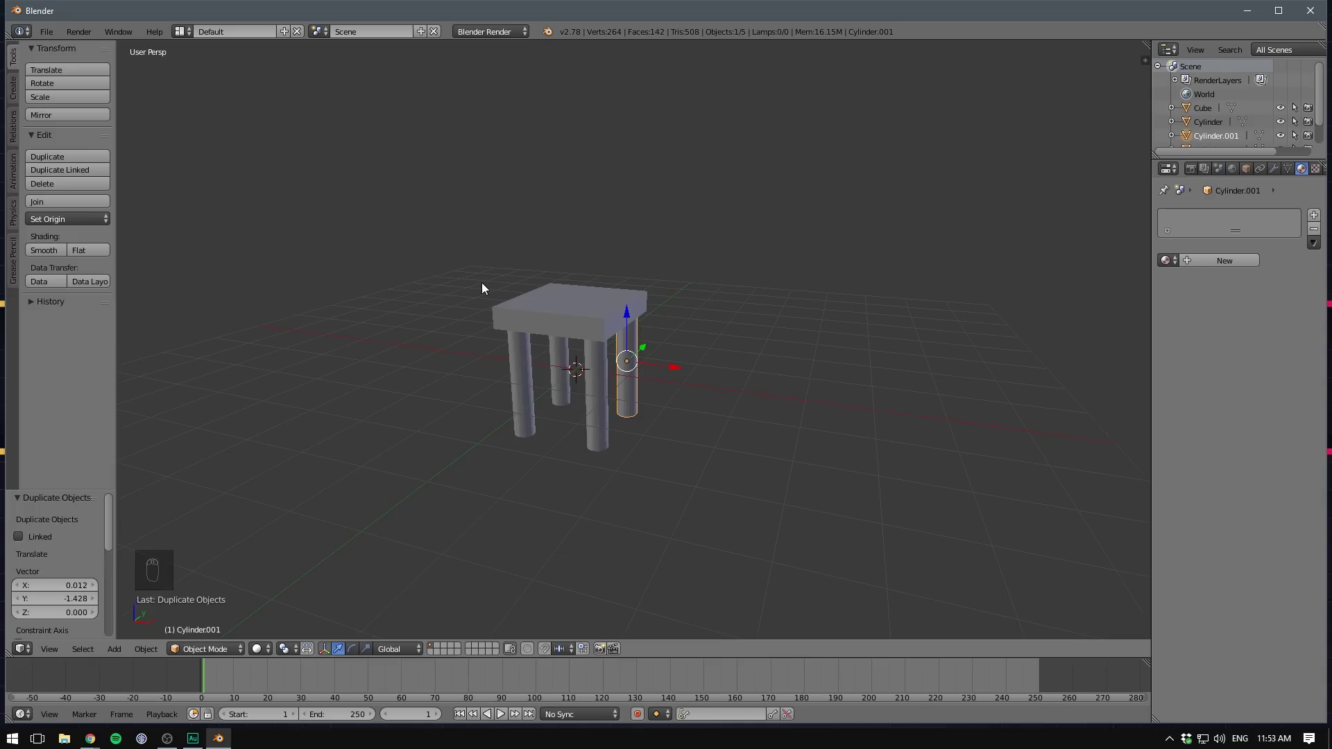
scroll(502, 264, "up", 4)
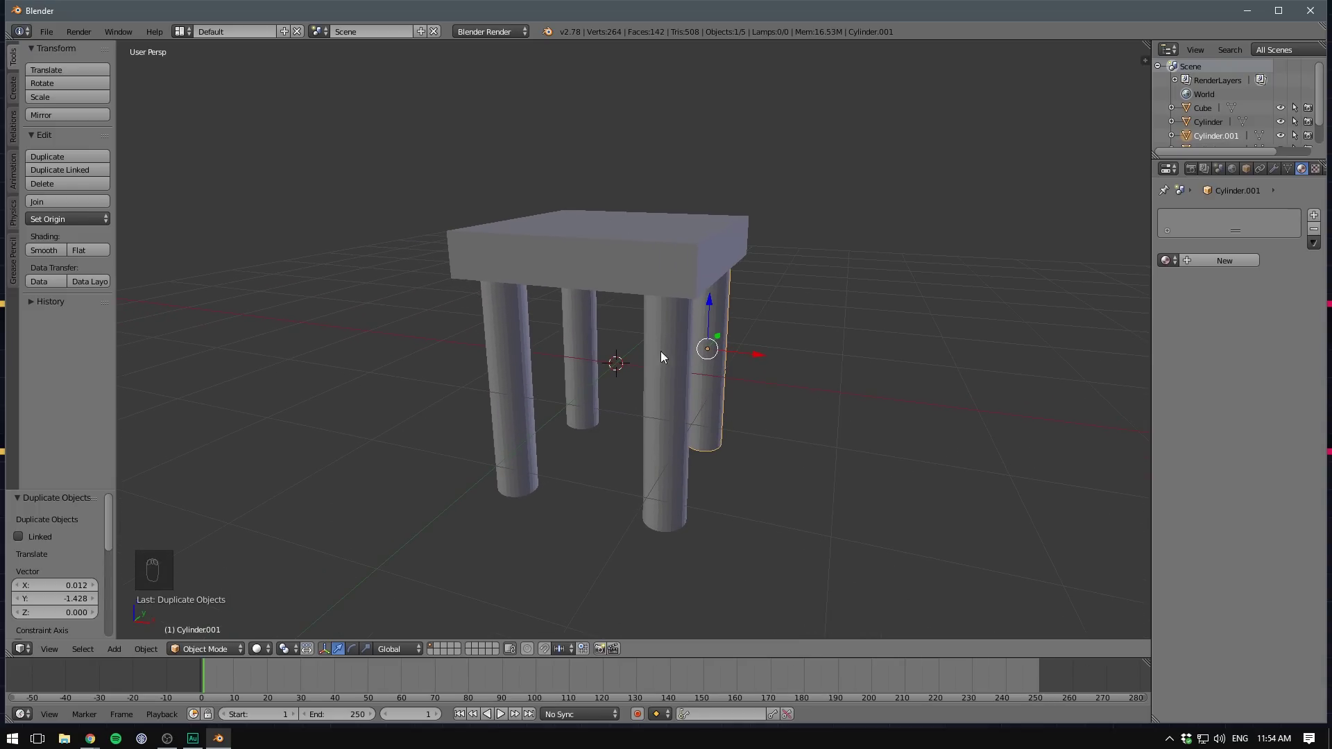
right_click(530, 340, "shift")
right_click(582, 368, "shift")
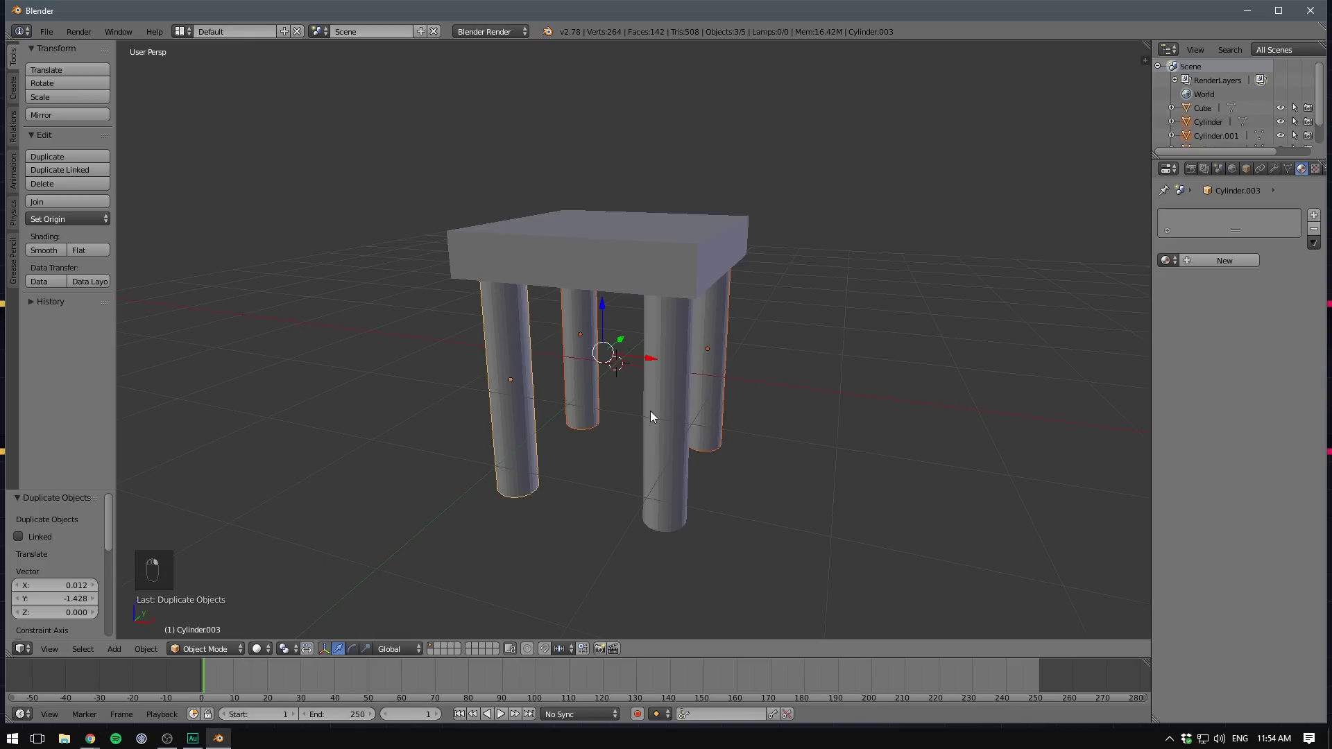
right_click(651, 410, "shift")
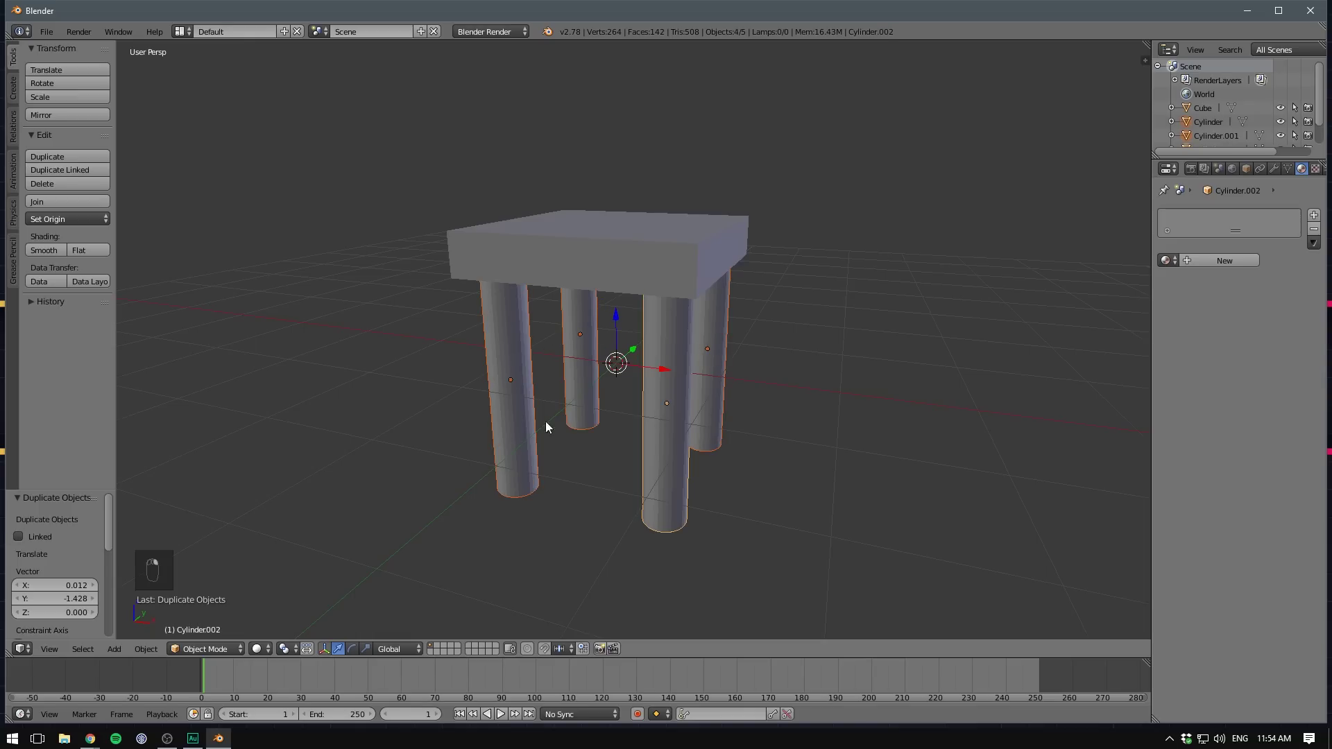
left_click(39, 251)
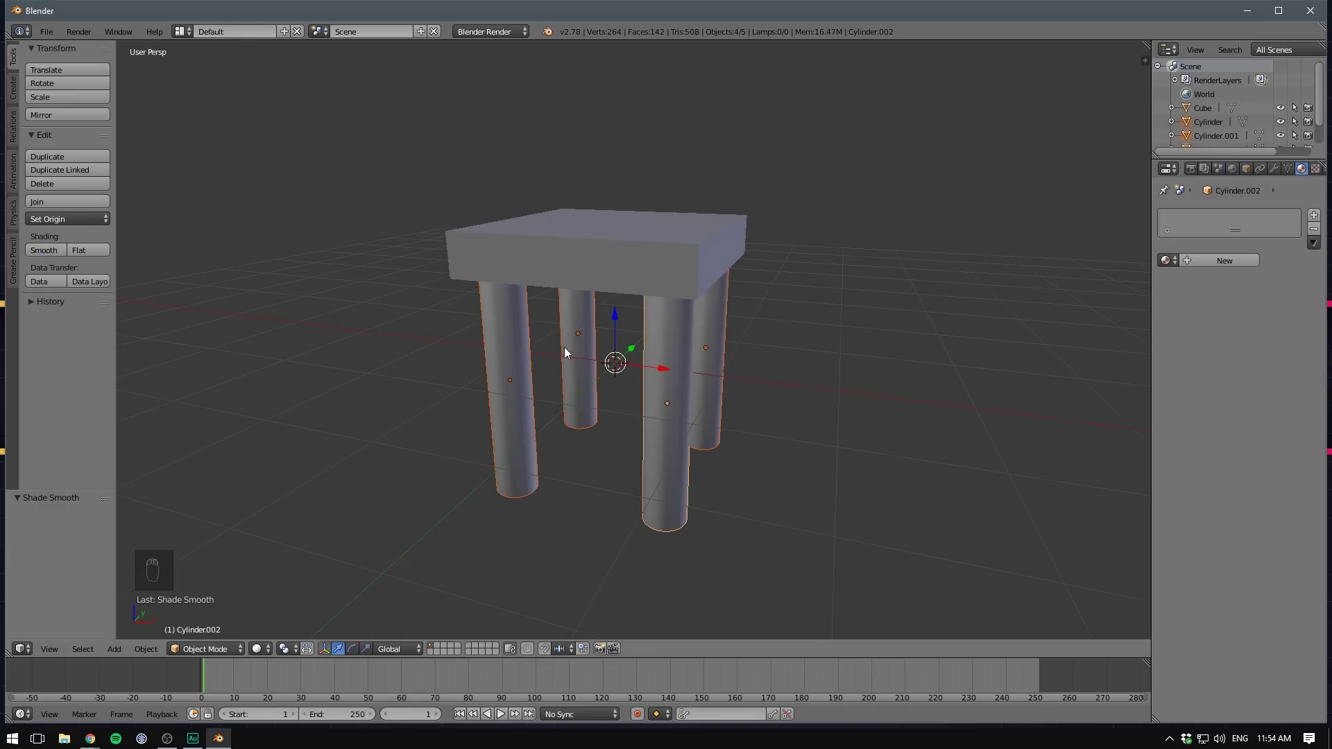
scroll(795, 359, "down", 2)
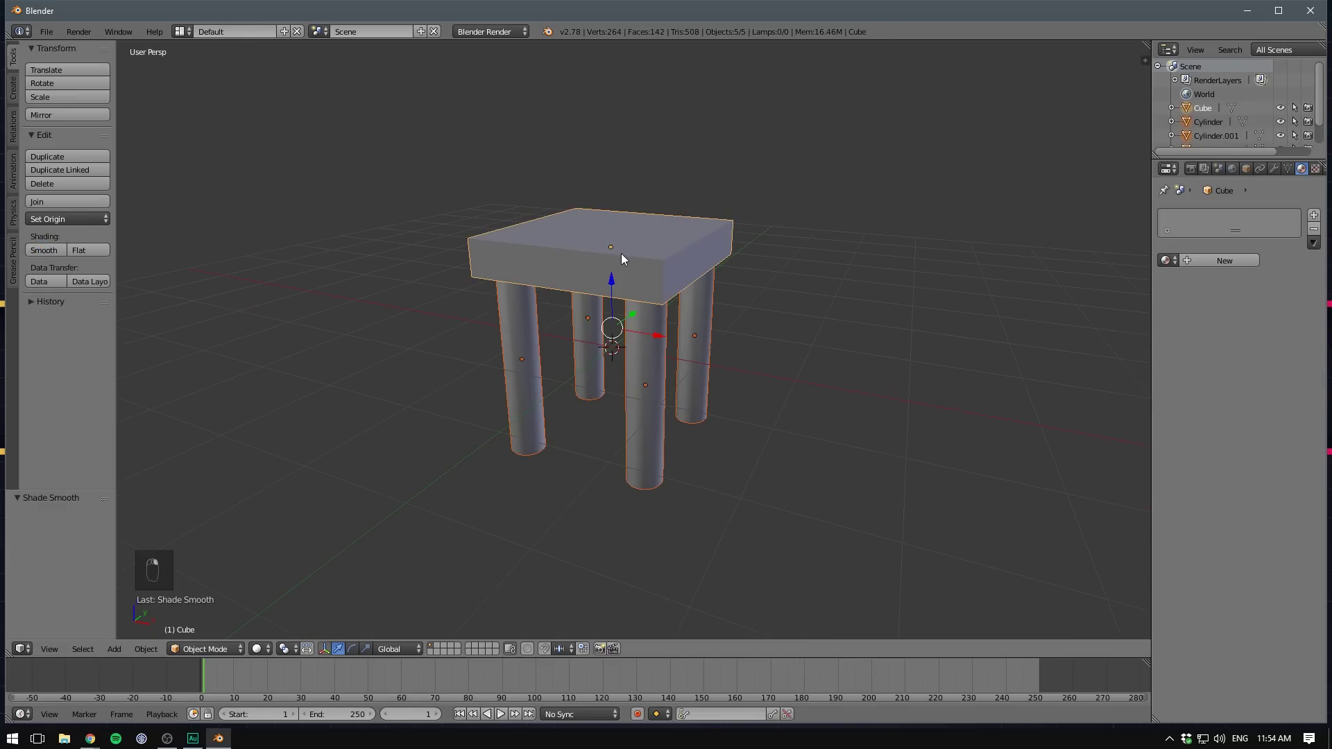
Delete the slab and legs, add a Suzanne monkey head, and orbit to face it
key("x")
left_click(734, 242)
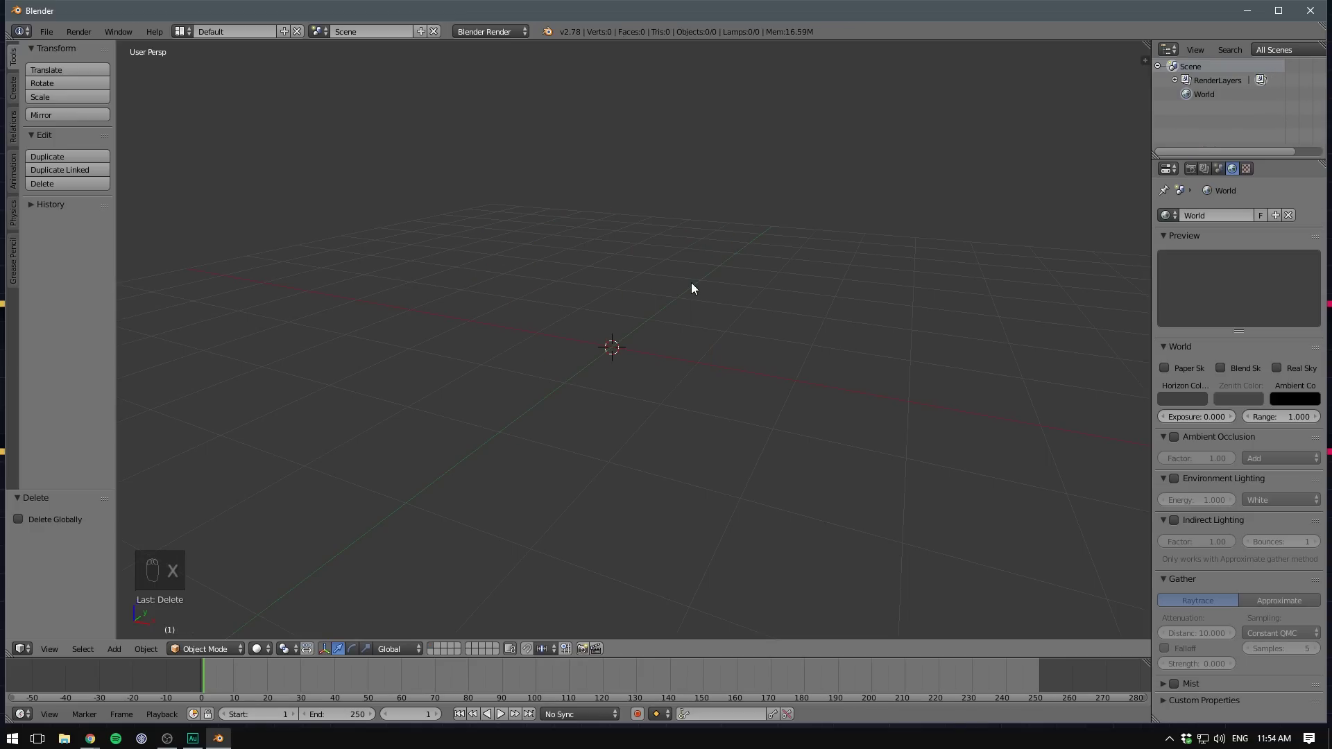
key("shift+a")
mouse_move(691, 281)
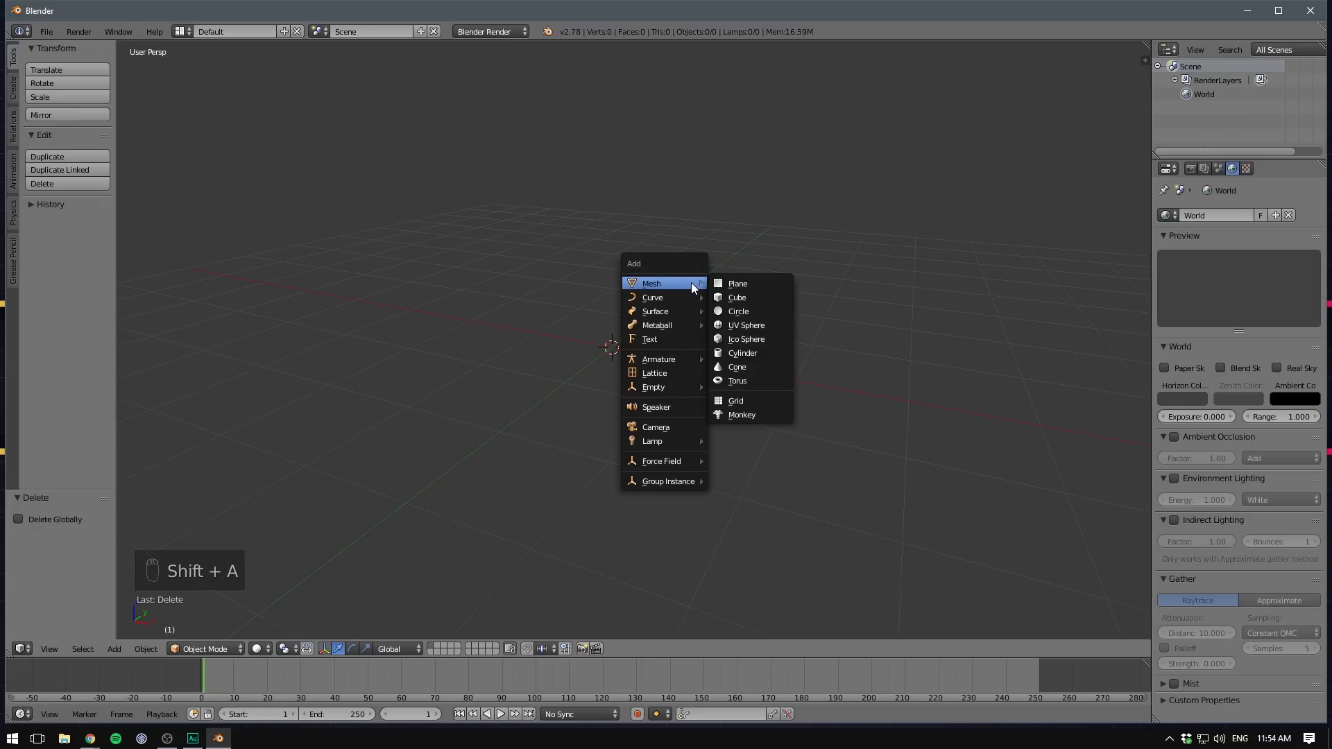
left_click(739, 414)
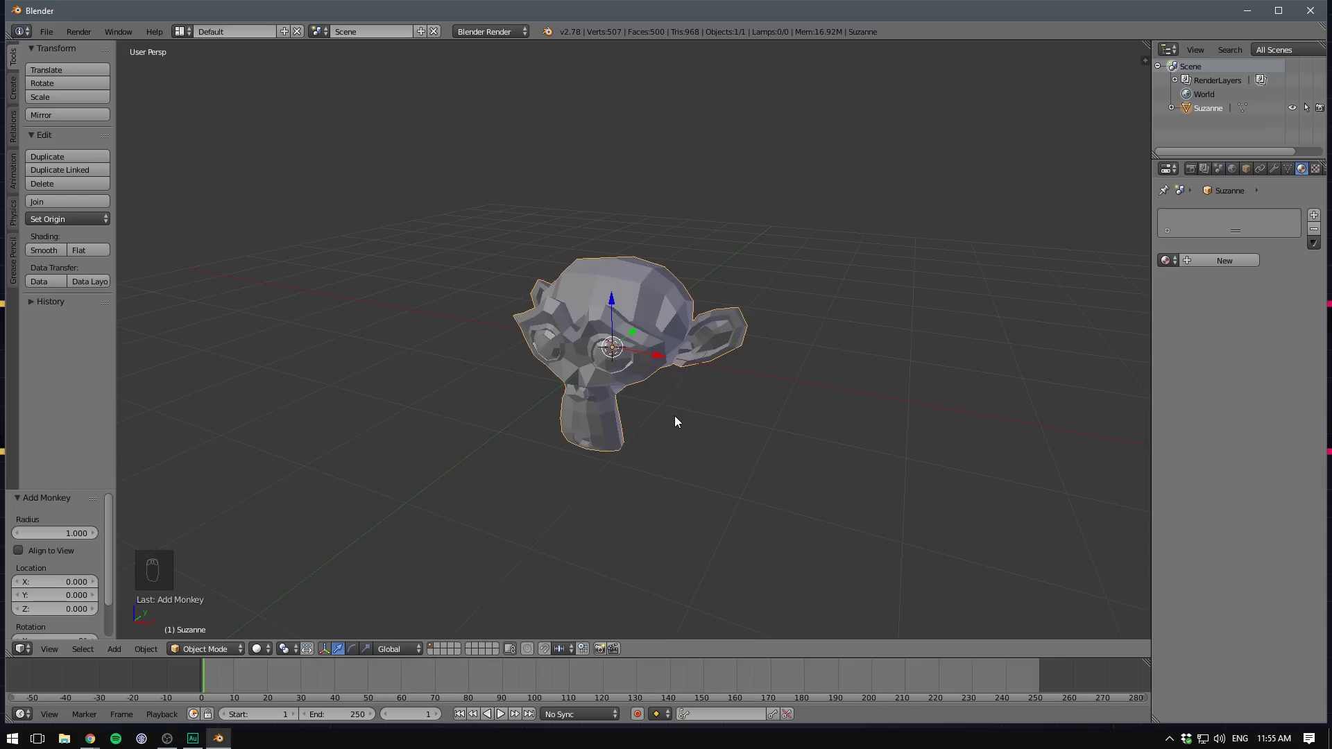
middle_click_drag(674, 420, 774, 411)
scroll(714, 389, "up", 4)
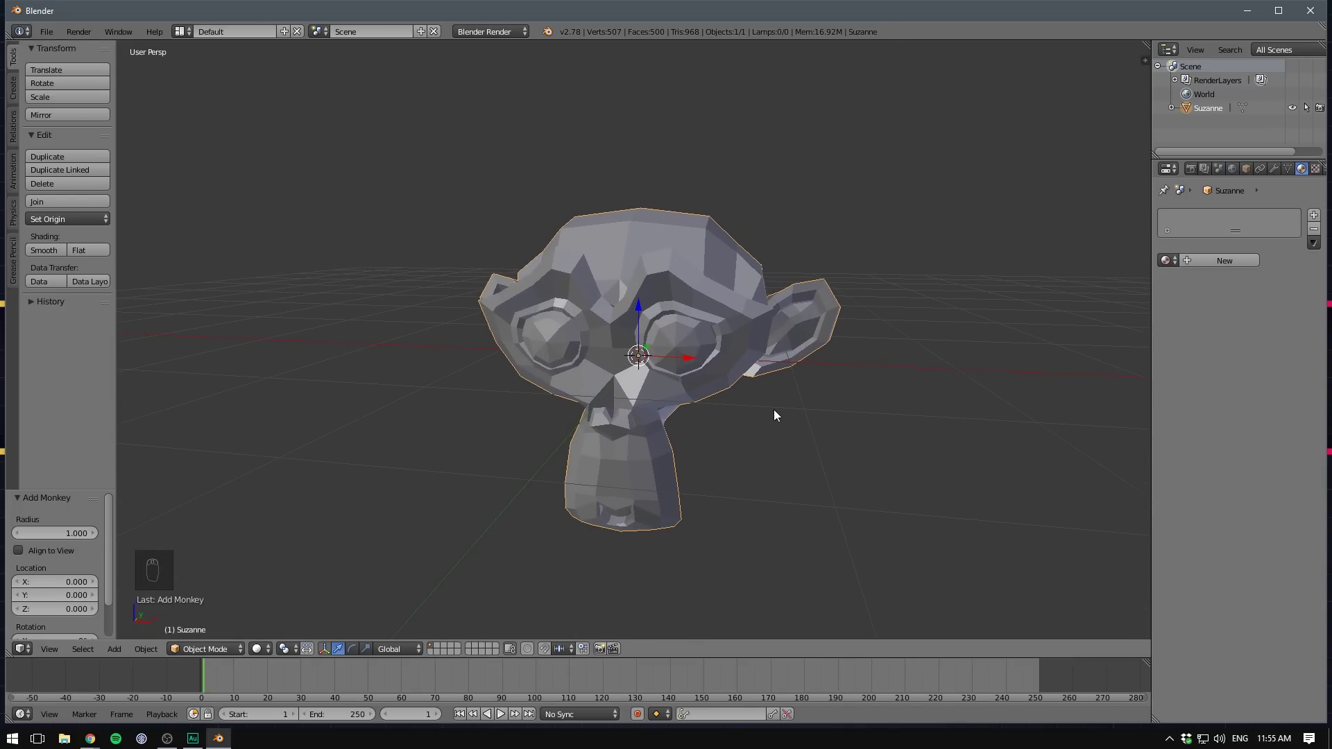
middle_click_drag(774, 410, 828, 368)
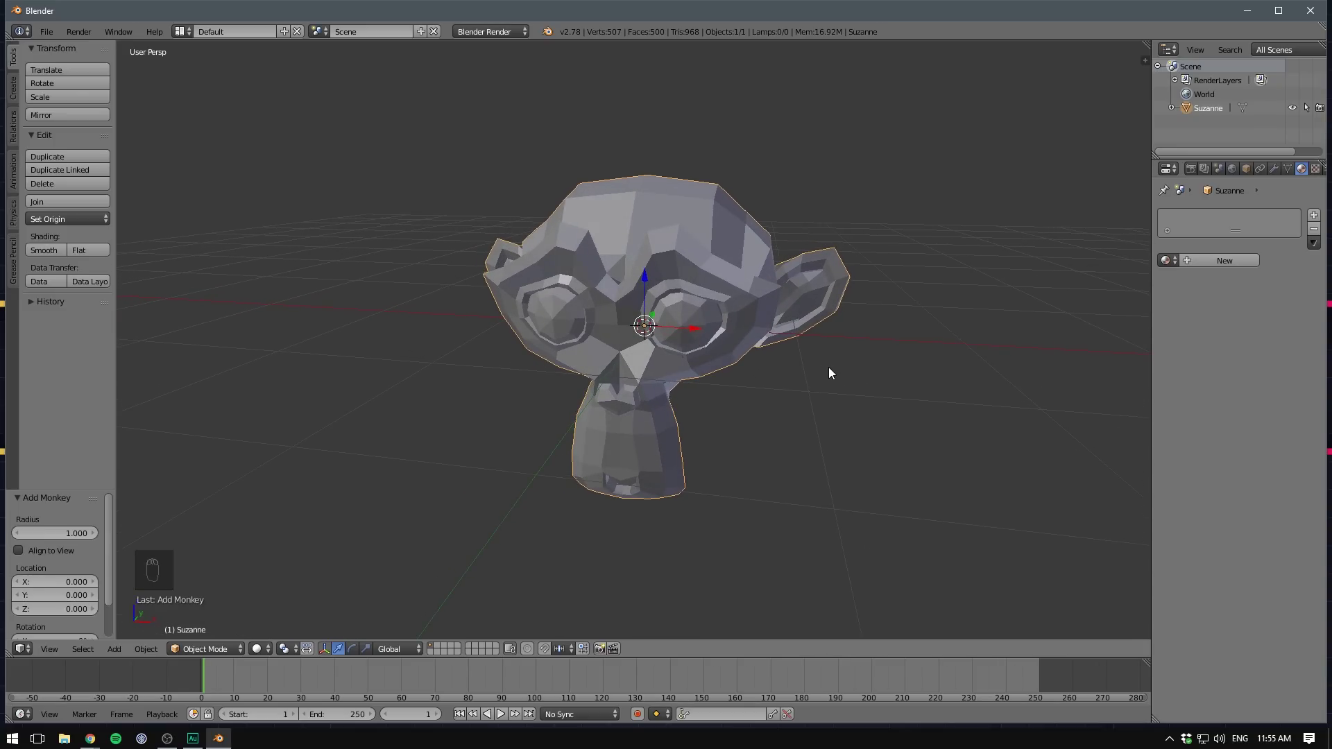
key("space")
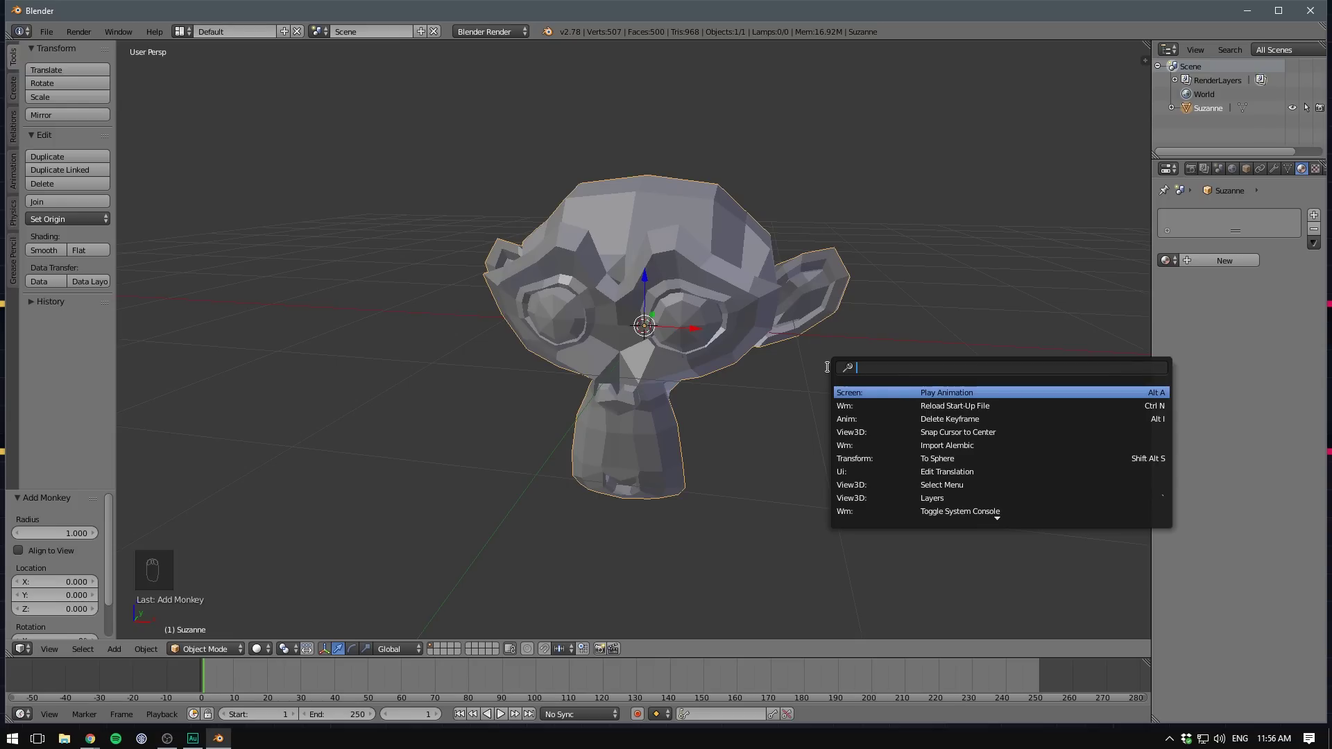
type("add")
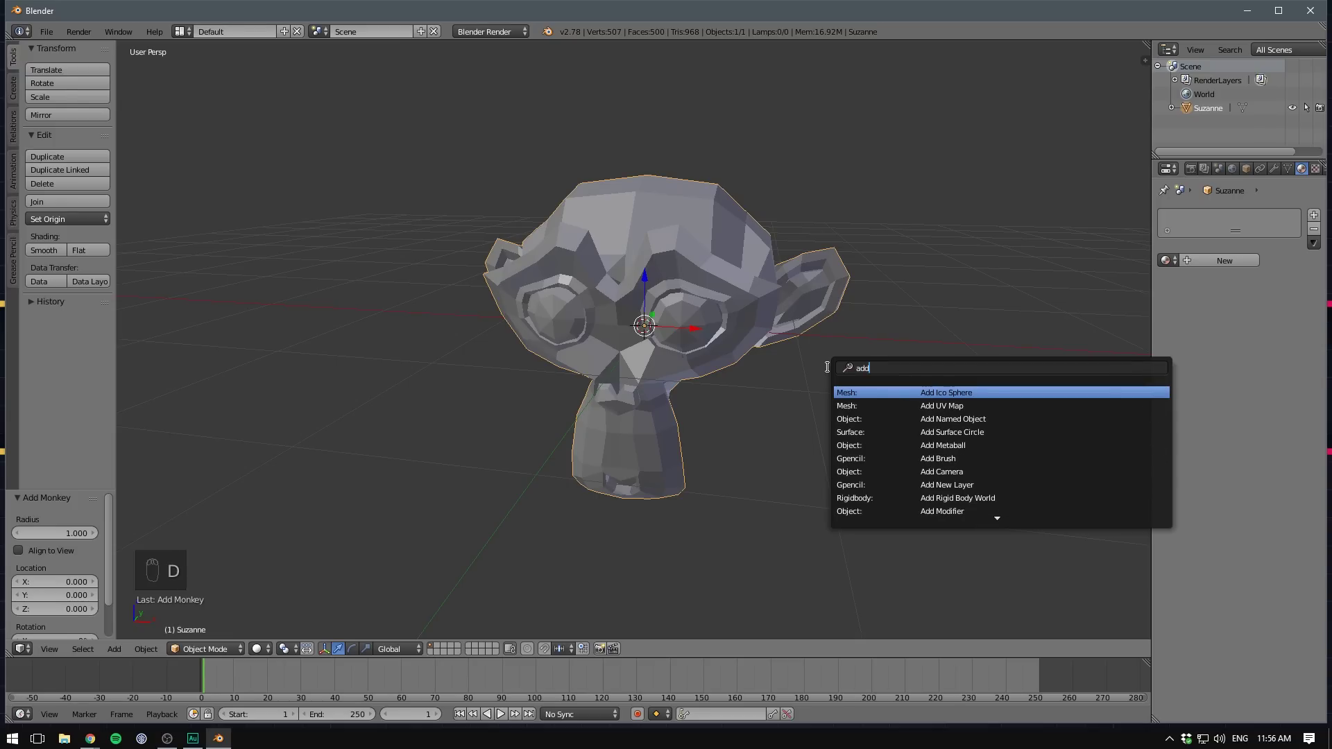
type(" sphe")
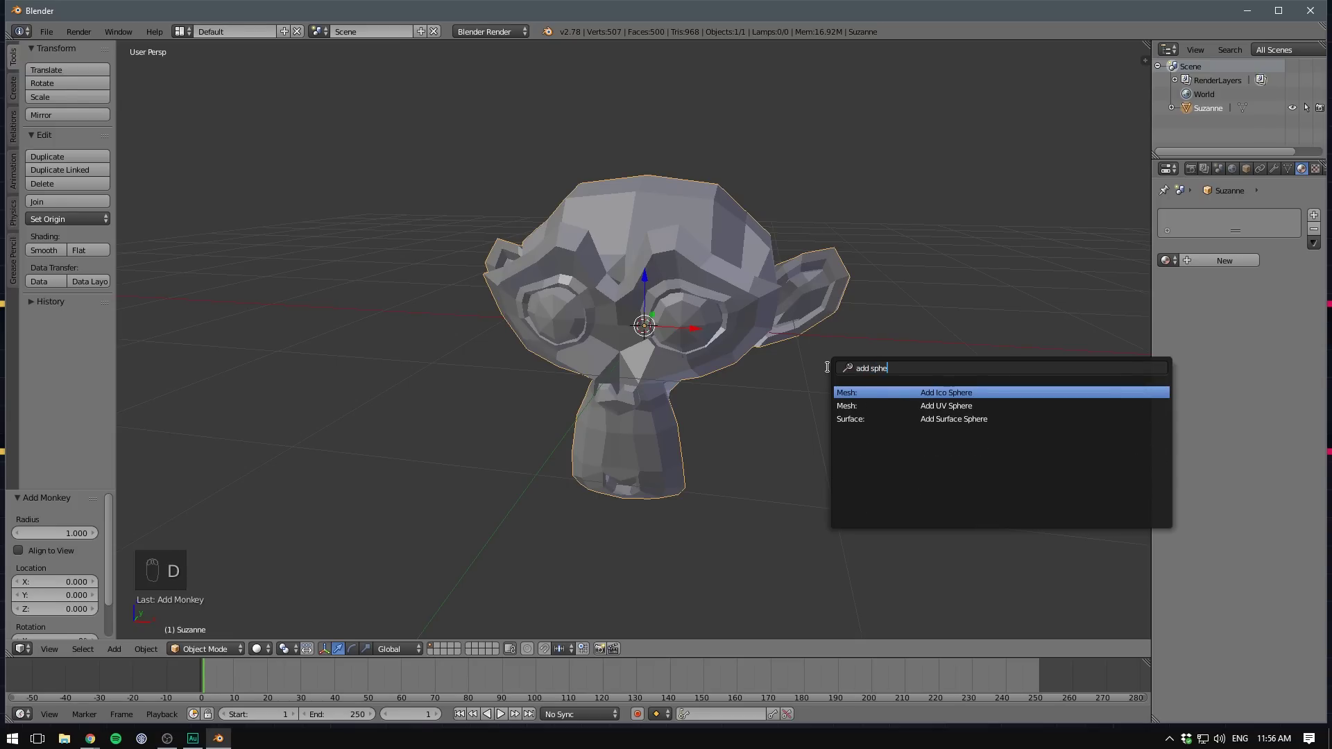
key("Down")
key("Down")
key("Up")
key("Up")
key("Down")
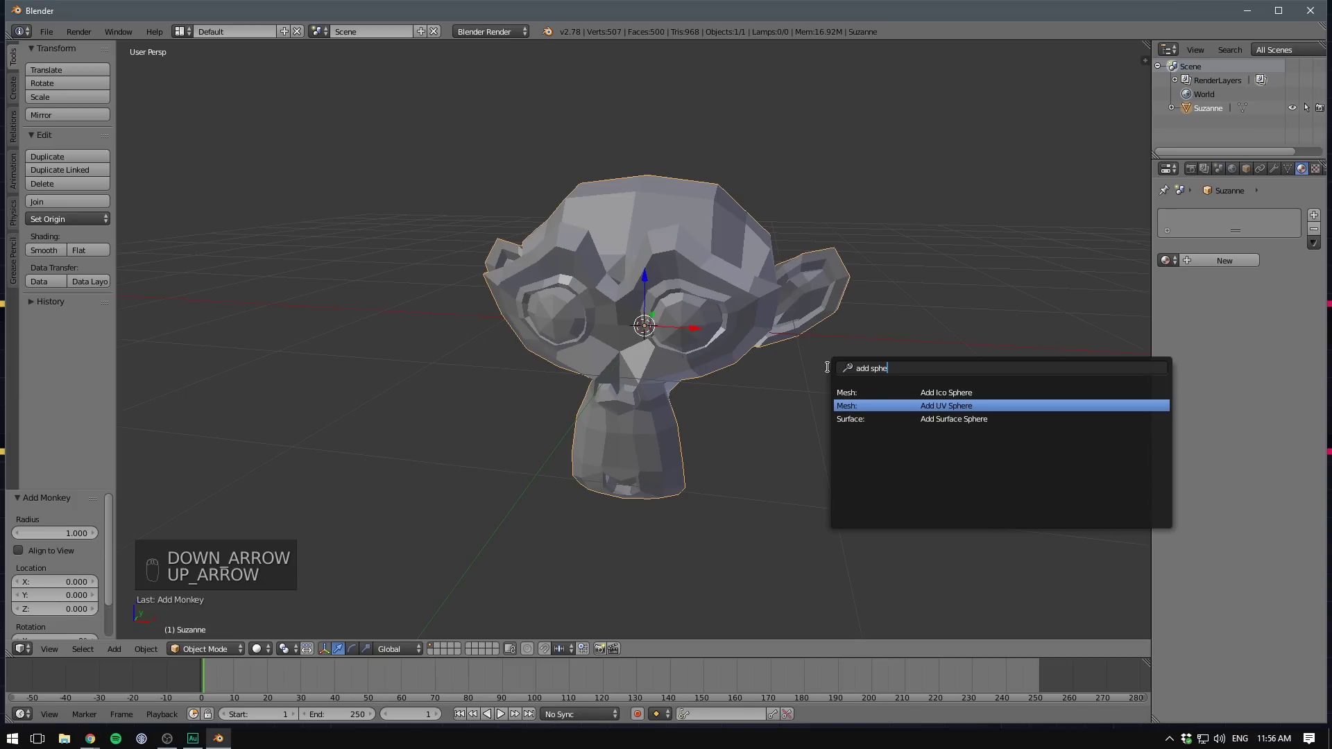
key("Return")
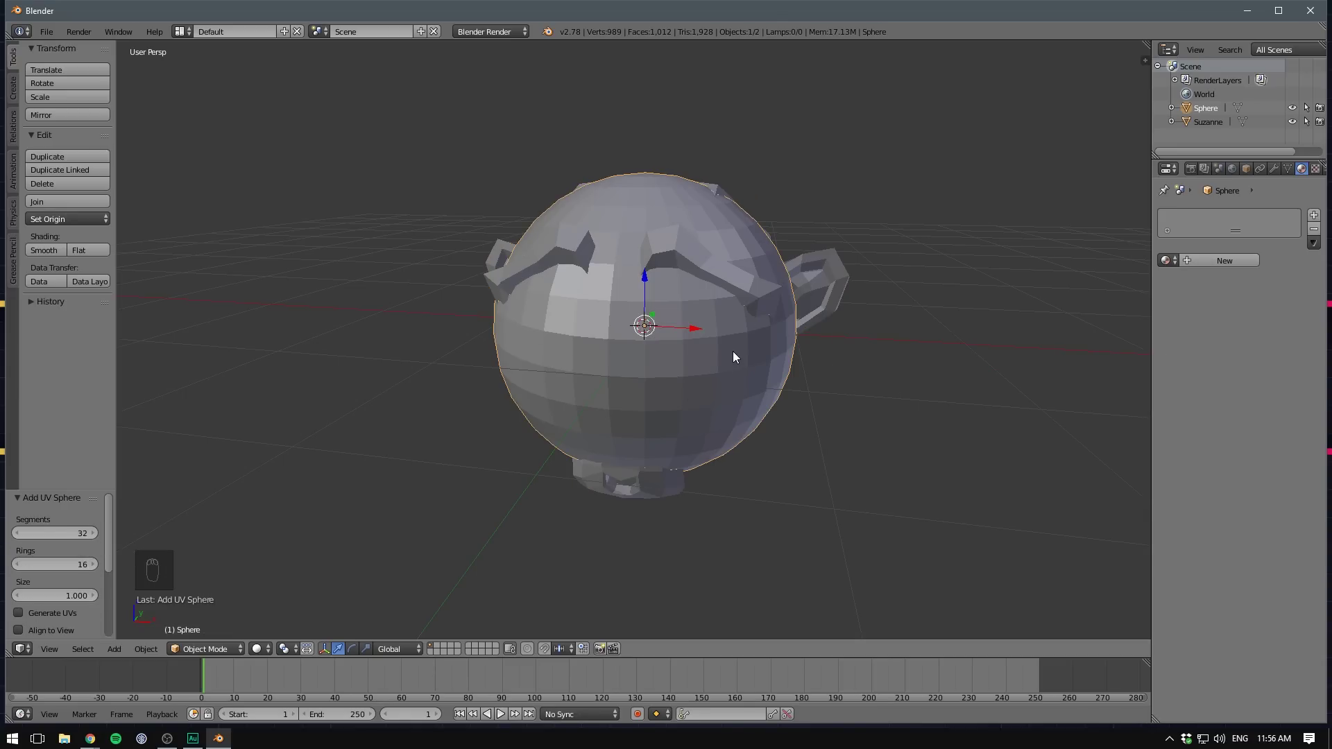
key("Delete")
Run Quick Explode on Suzanne via search 'explode' and play it, scrubbing back to frames 8 and 11
key("space")
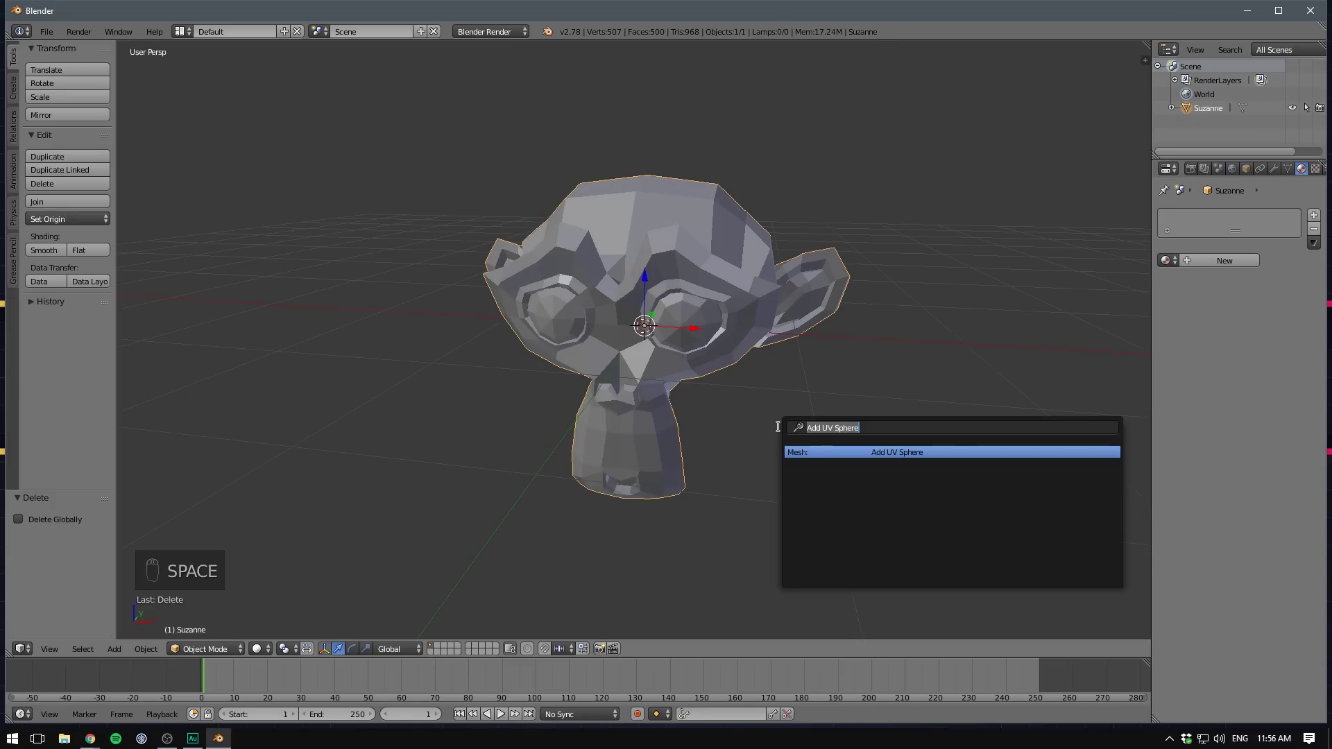
type("explode")
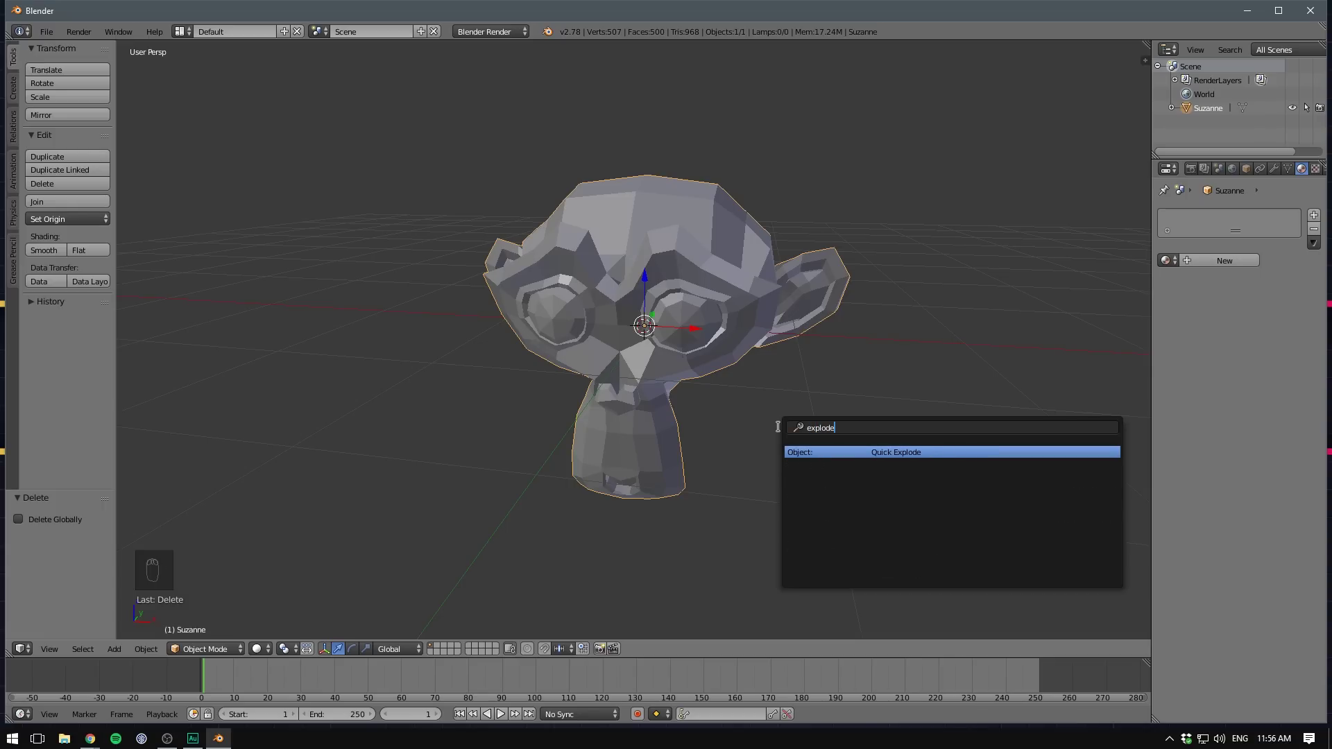
key("Return")
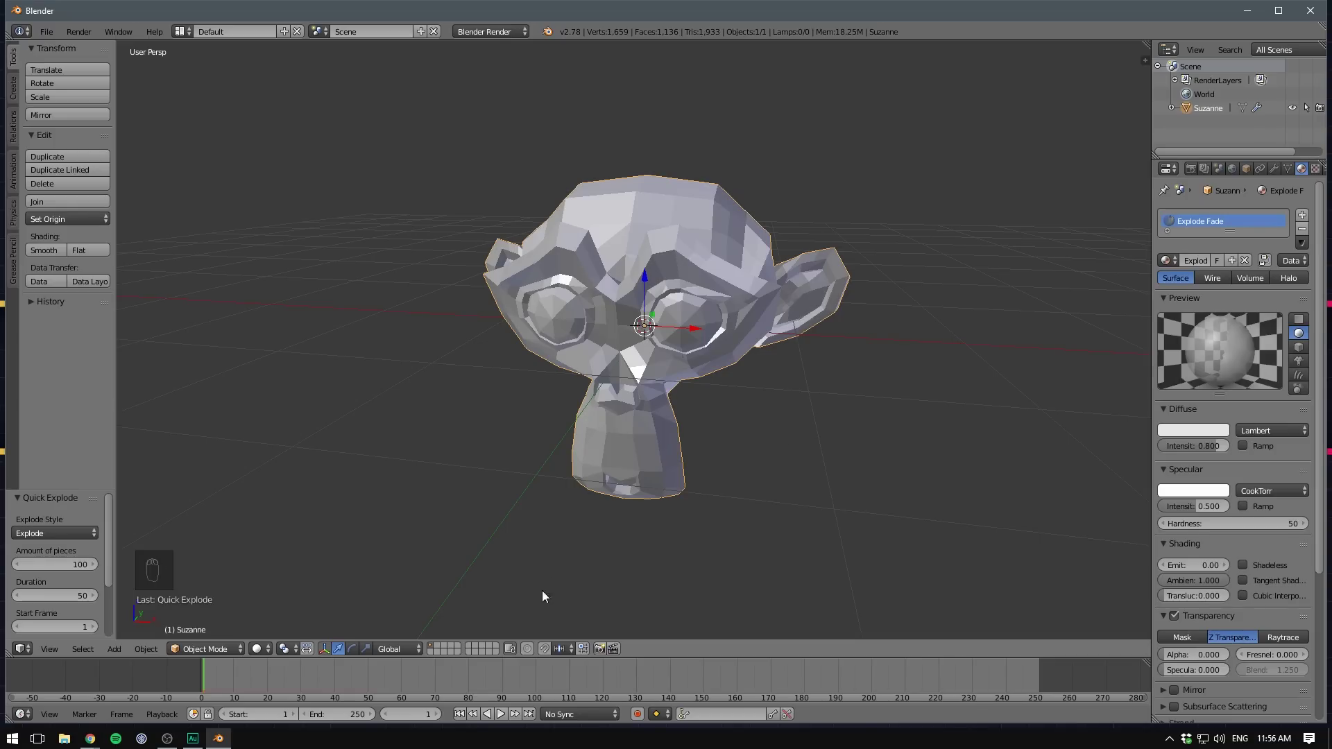
left_click(500, 714)
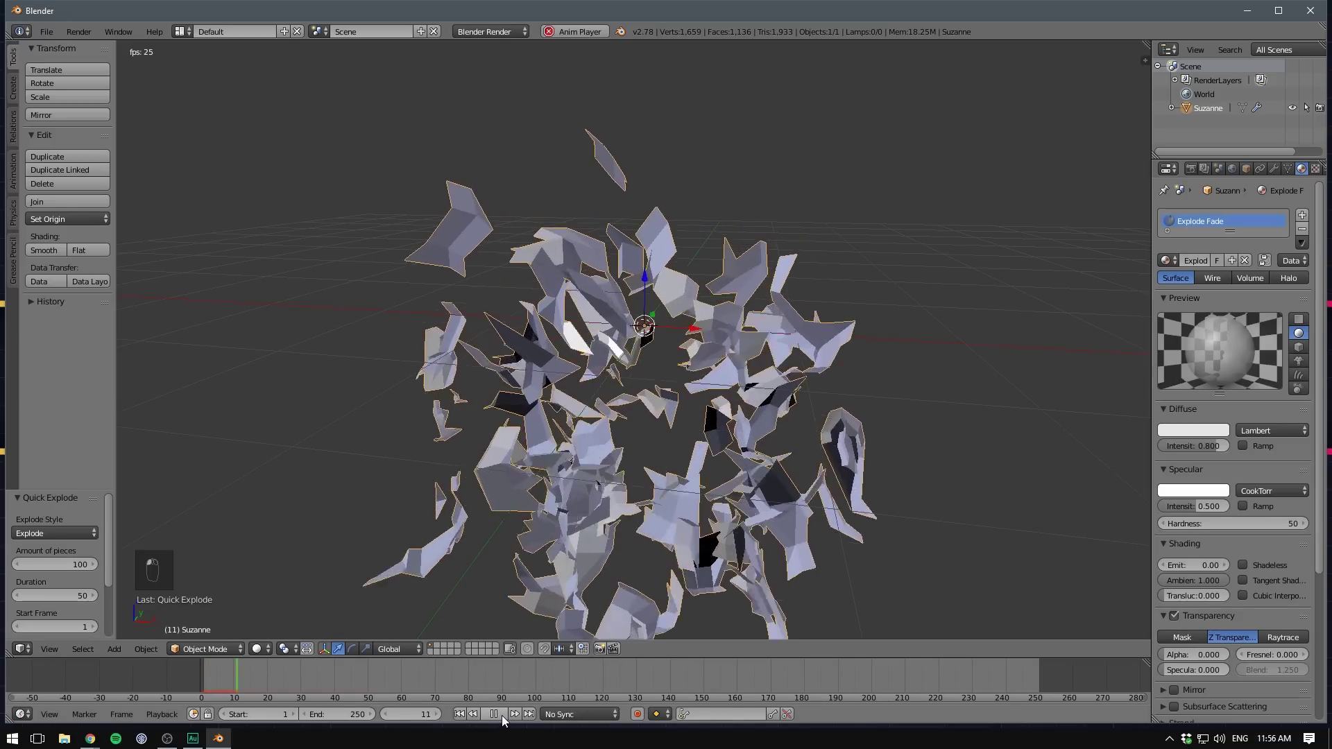
left_click_drag(357, 681, 206, 685)
left_click(501, 713)
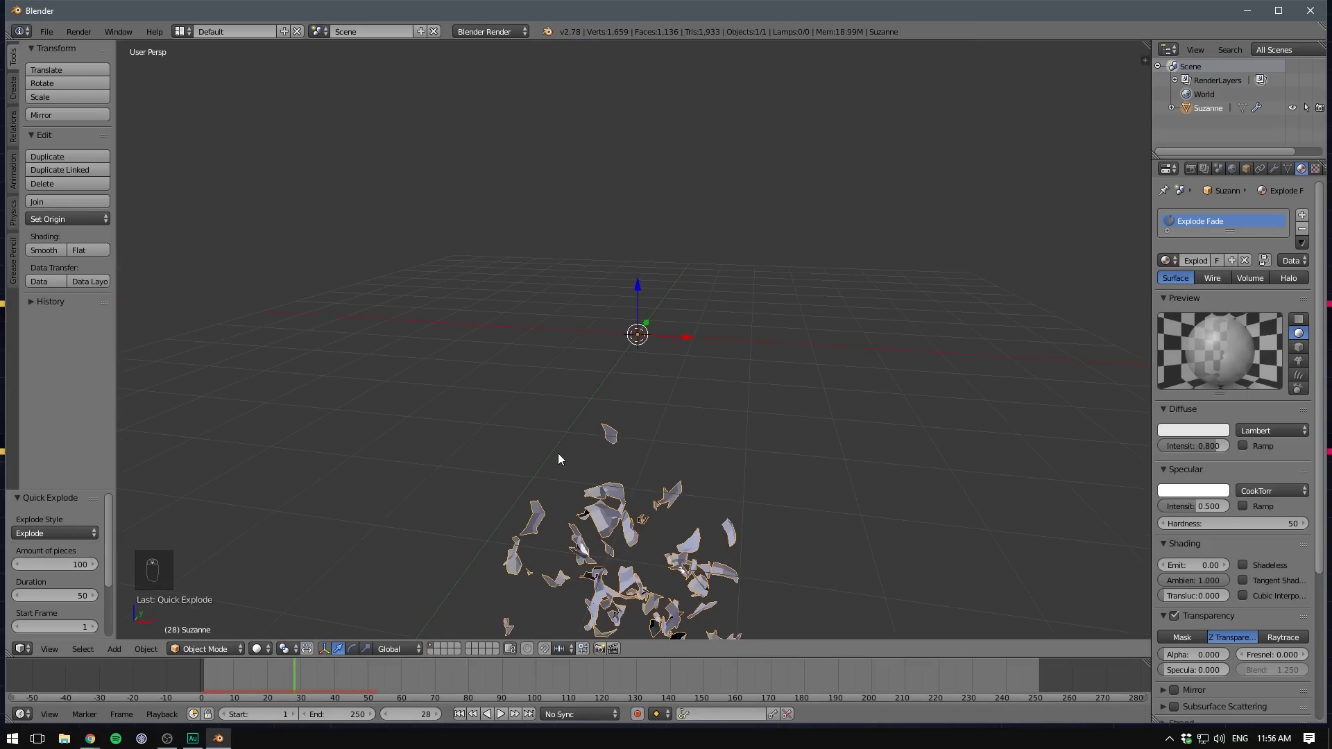
left_click_drag(297, 669, 238, 680)
Make the exploded pieces' diffuse colour red and set scene angle units to Radians
scroll(584, 399, "up", 2)
left_click(1193, 430)
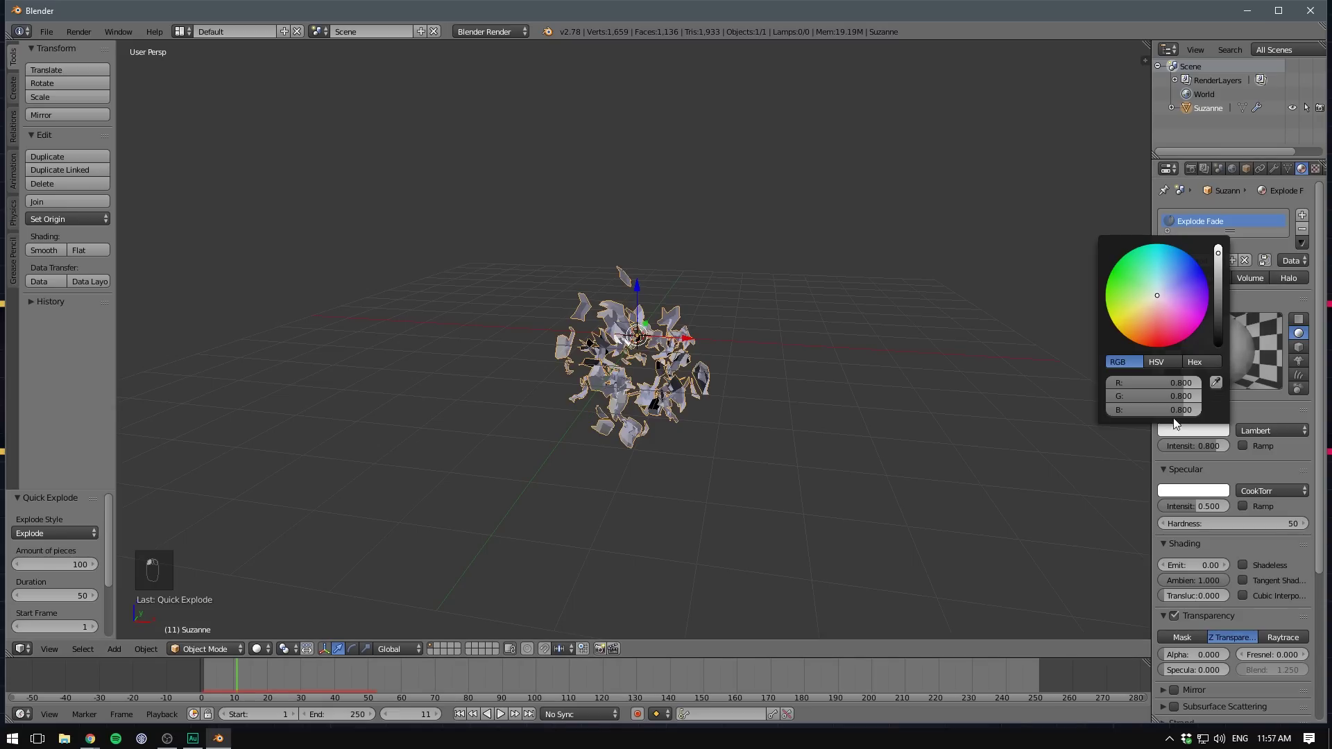
left_click(1199, 305)
left_click(1218, 170)
left_click(1254, 338)
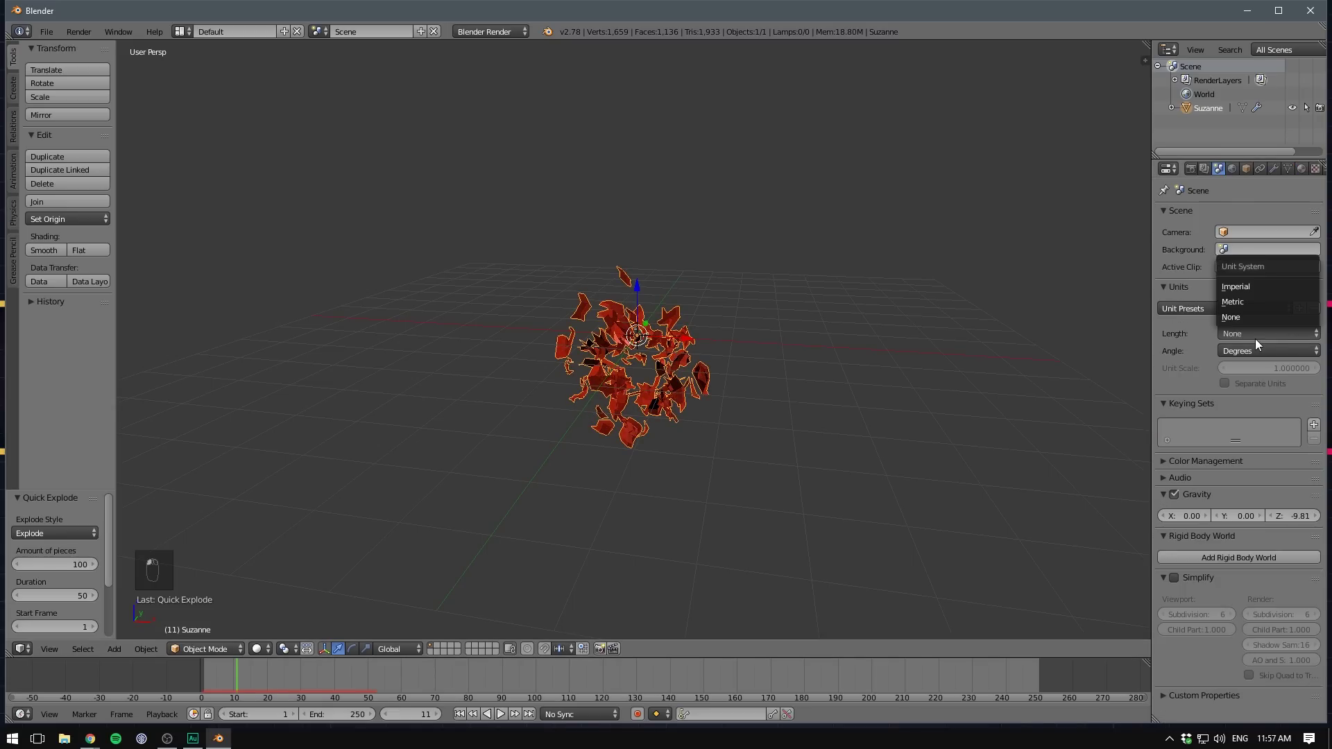
left_click(1239, 309)
Split the 3D view into two viewports and raise the timeline's top edge
left_click_drag(1152, 62, 937, 62)
right_click(936, 58)
left_click(871, 57)
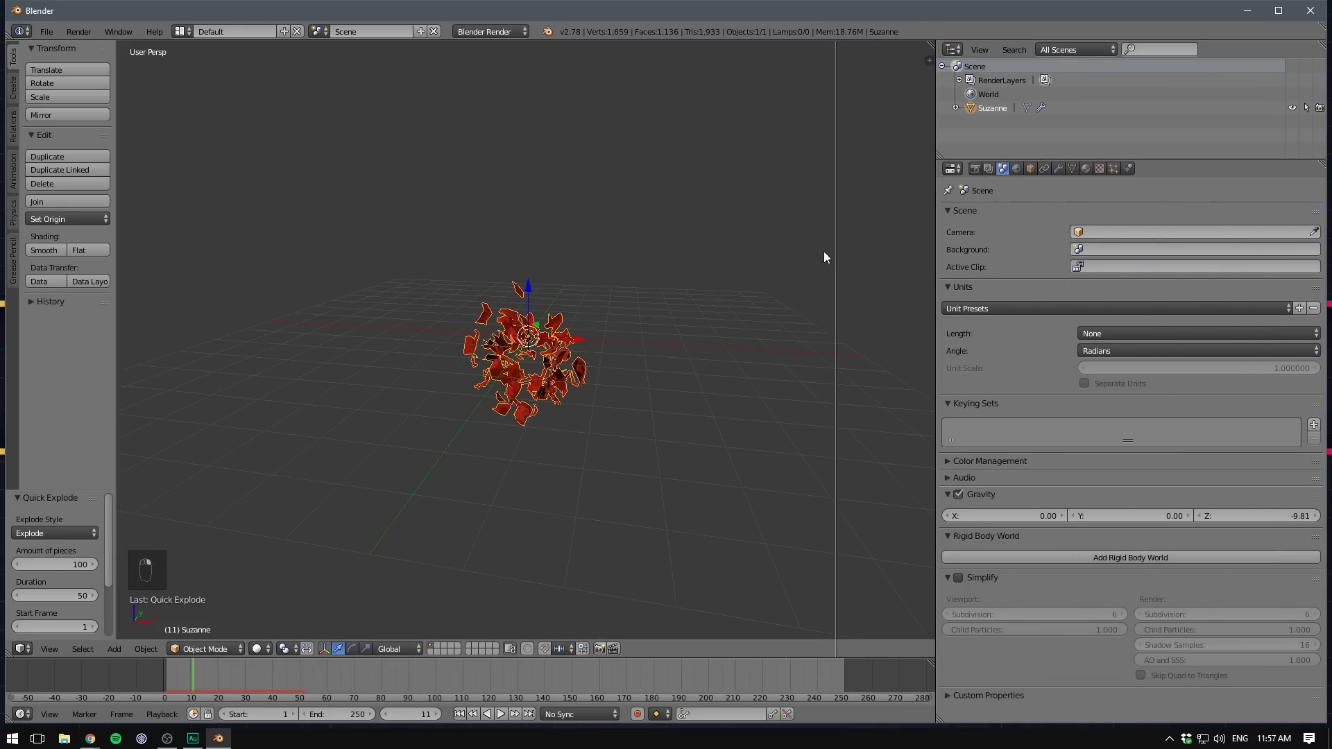
left_click(512, 305)
left_click_drag(638, 652, 728, 243)
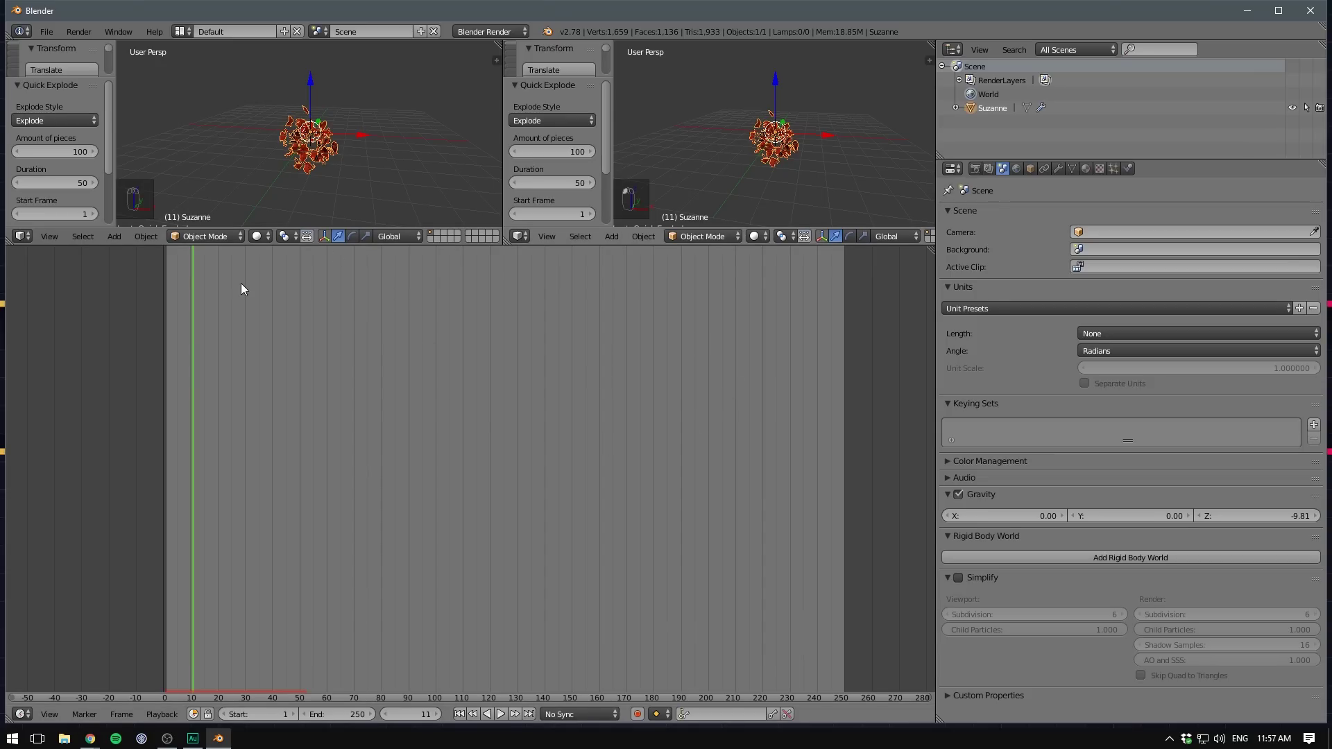
Start a new file from the File menu, confirming Reload Start-Up File
left_click(43, 33)
left_click(54, 43)
left_click(55, 47)
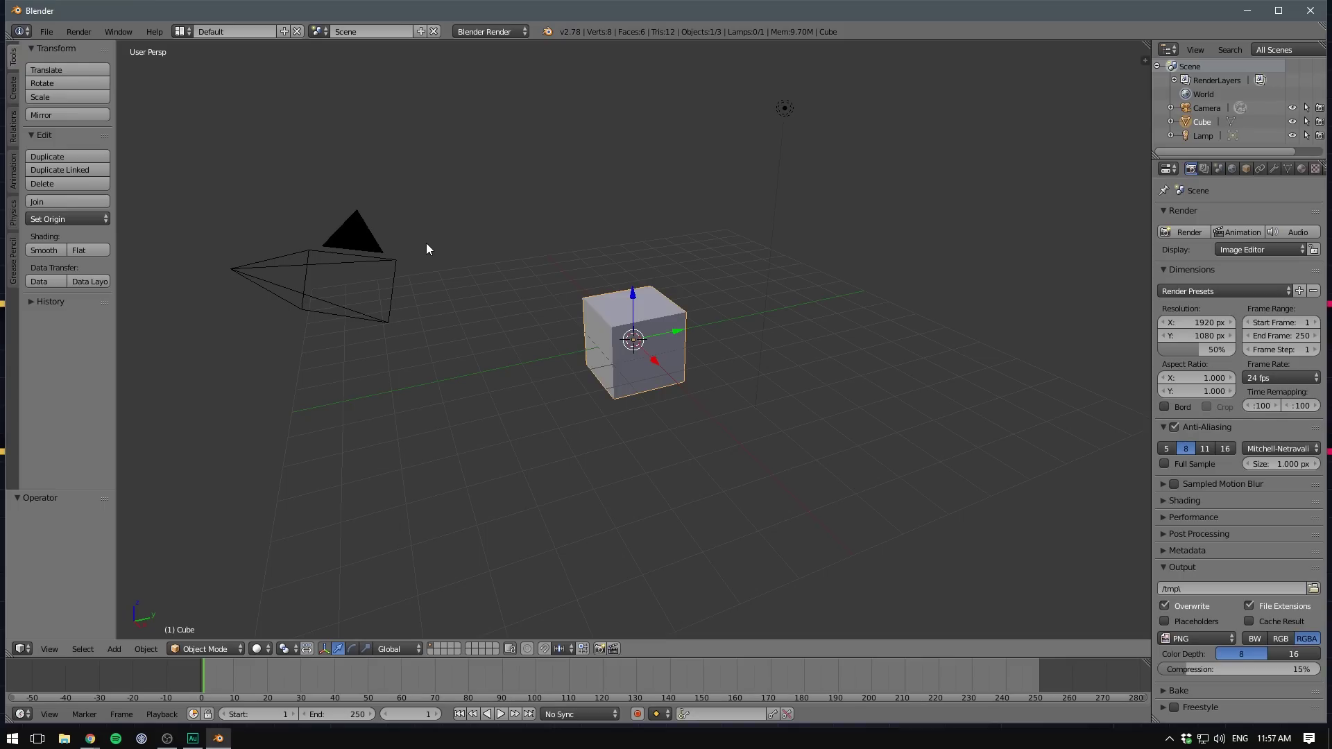